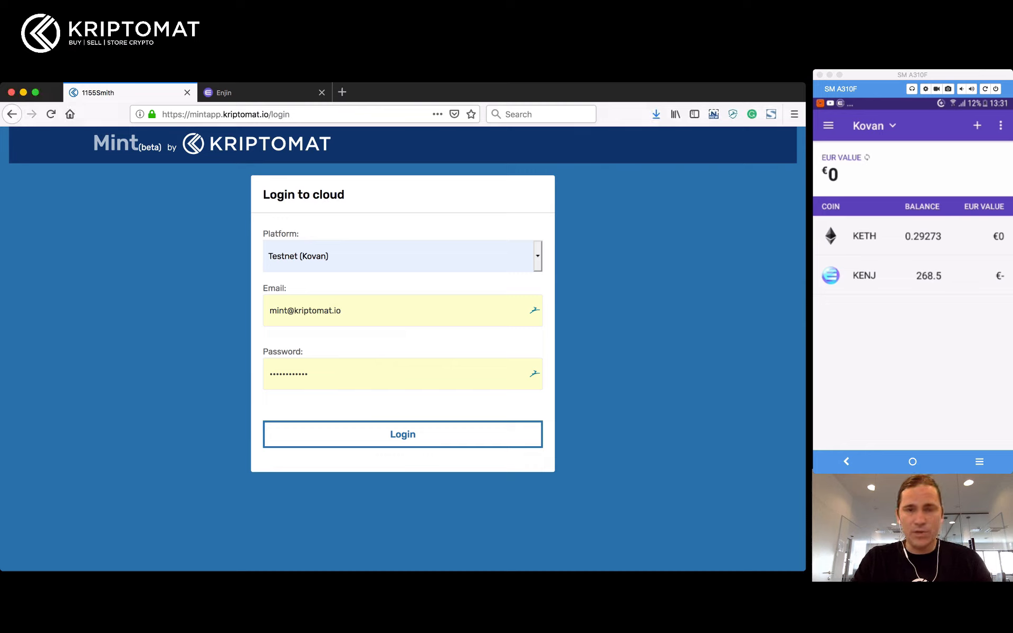
pyautogui.click(264, 93)
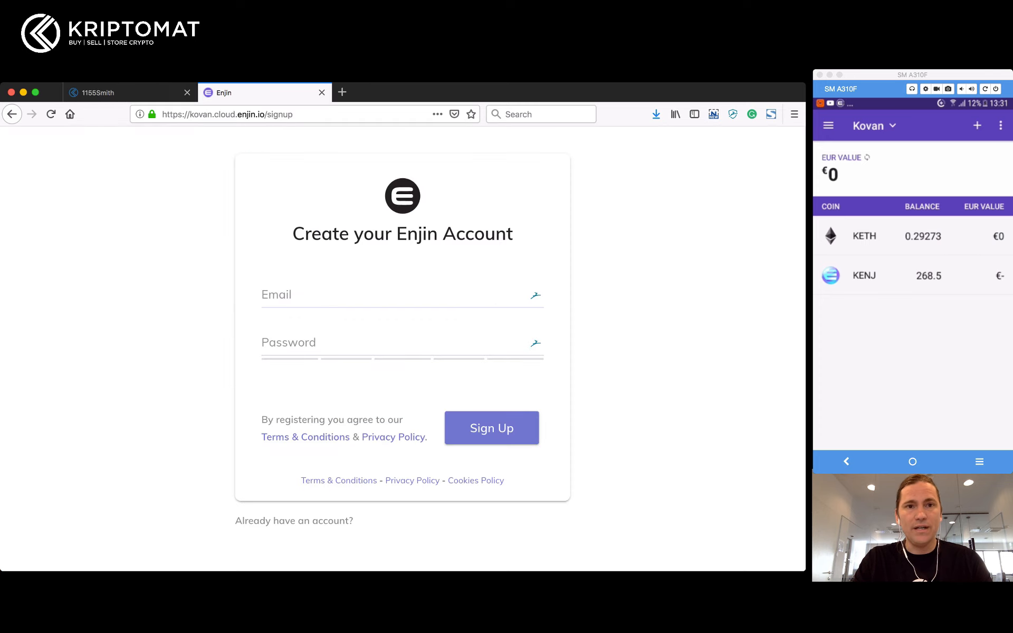
pyautogui.moveTo(192, 114); pyautogui.dragTo(265, 114)
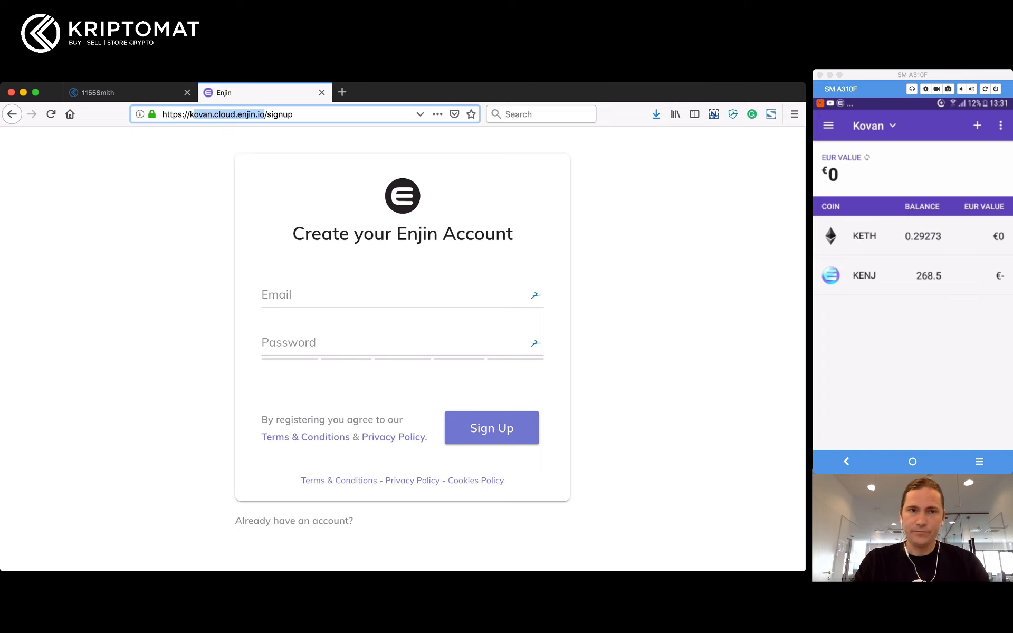
pyautogui.click(127, 93)
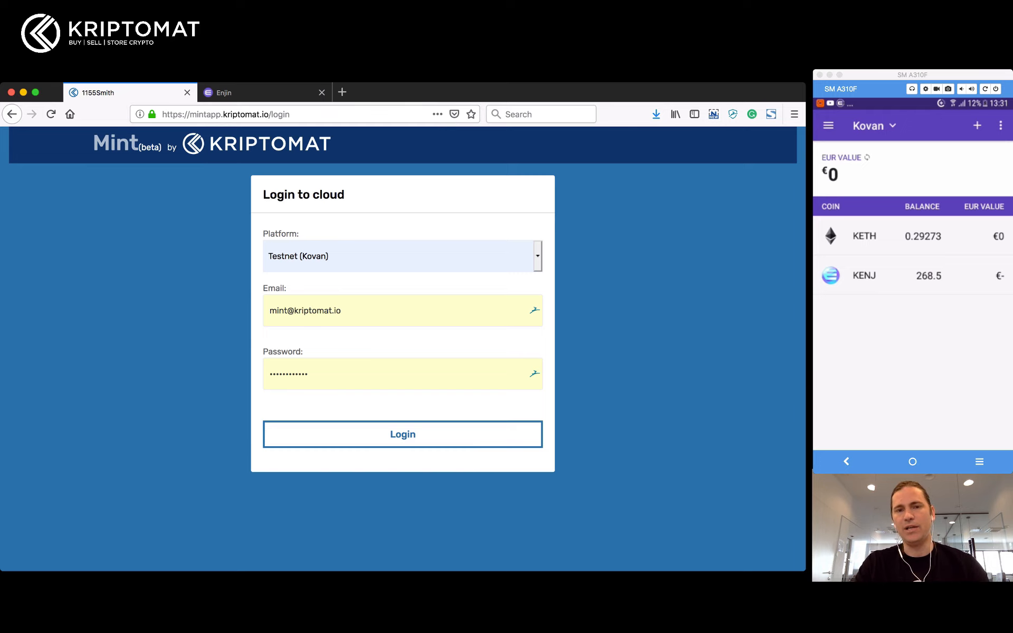
# Step: Log in on the Testnet (Kovan) and browse the seven listed games, noting '+ Create a new Game'
pyautogui.click(403, 256)
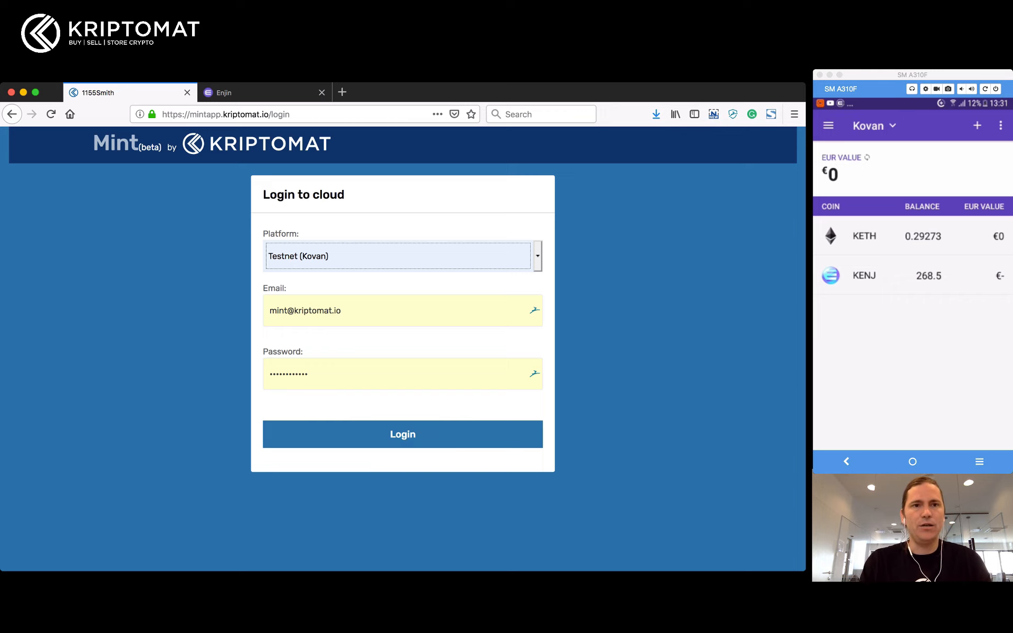
pyautogui.click(403, 434)
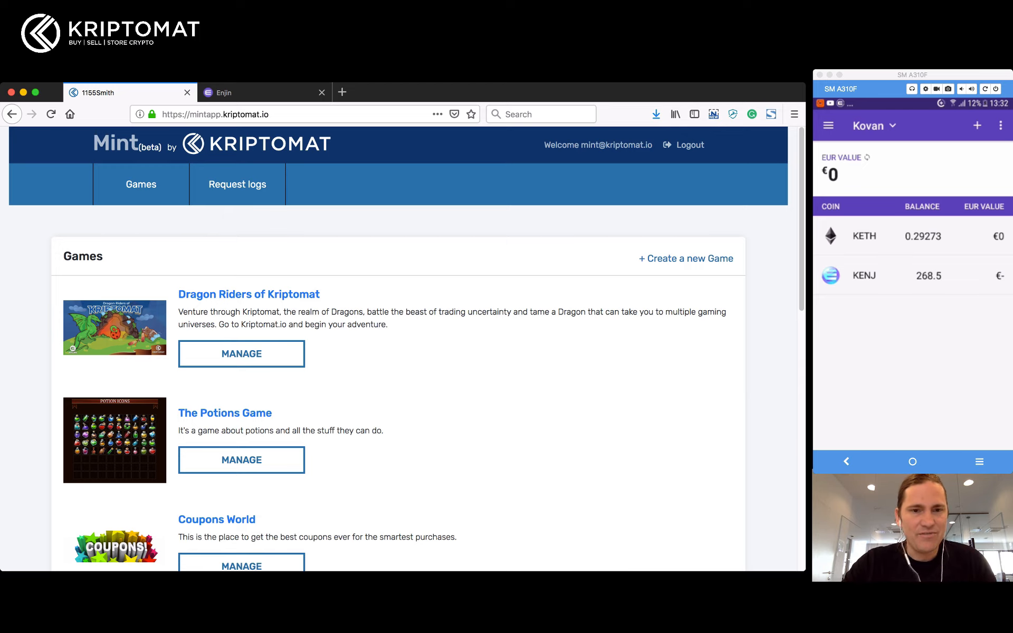
pyautogui.scroll(-5, 406, 348)
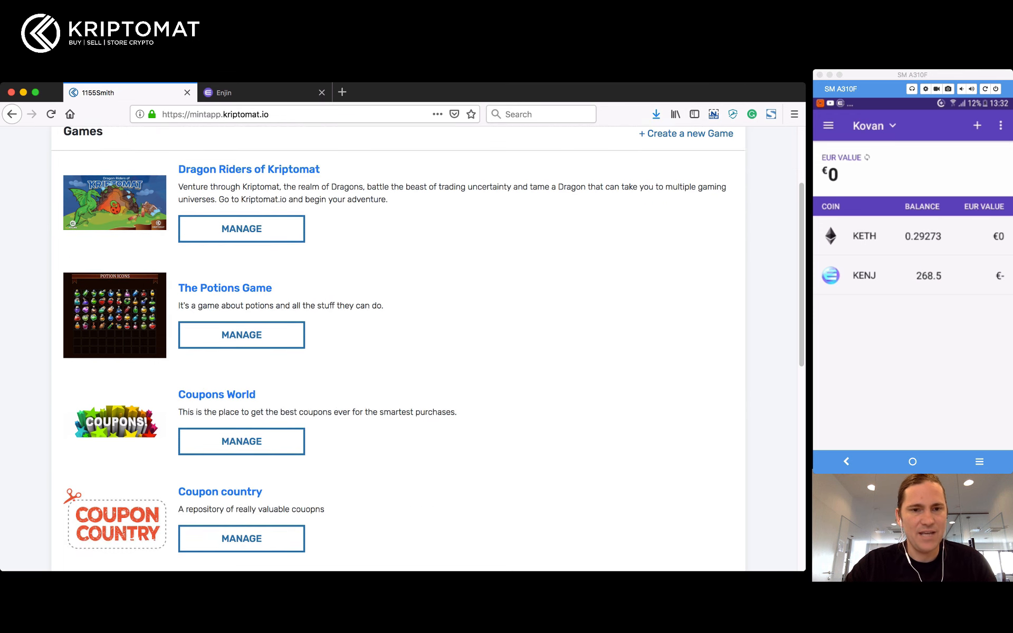
pyautogui.scroll(-7, 399, 348)
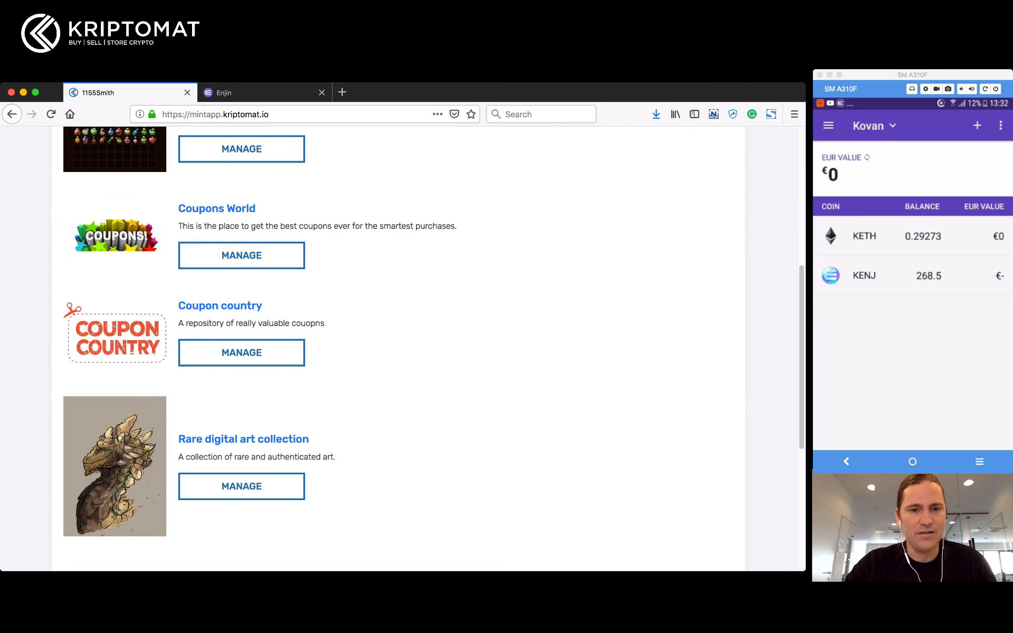
pyautogui.scroll(-8, 399, 348)
pyautogui.scroll(-3, 399, 348)
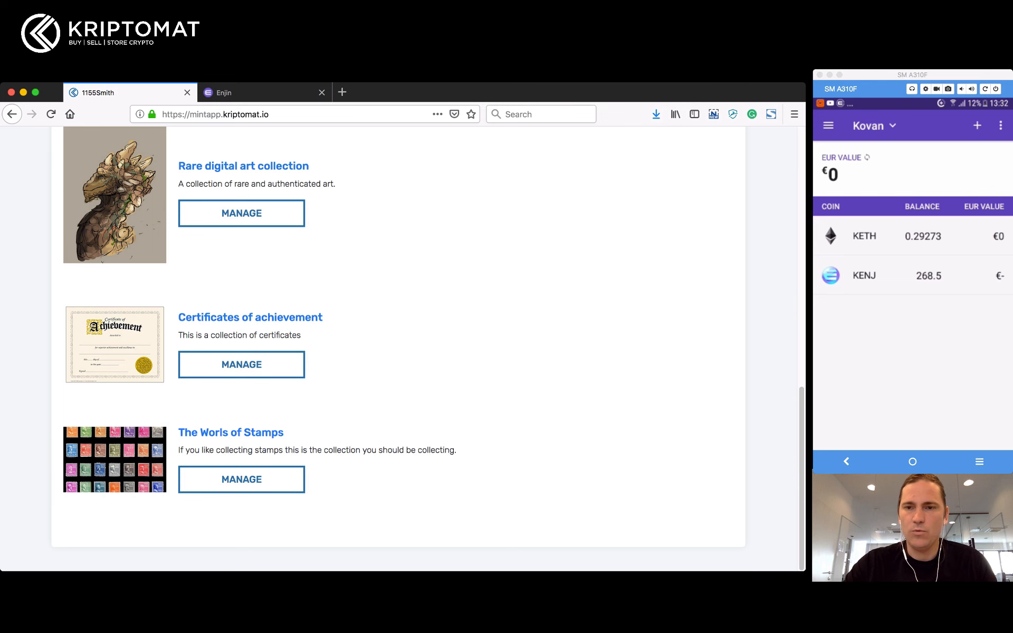
pyautogui.scroll(20, 399, 348)
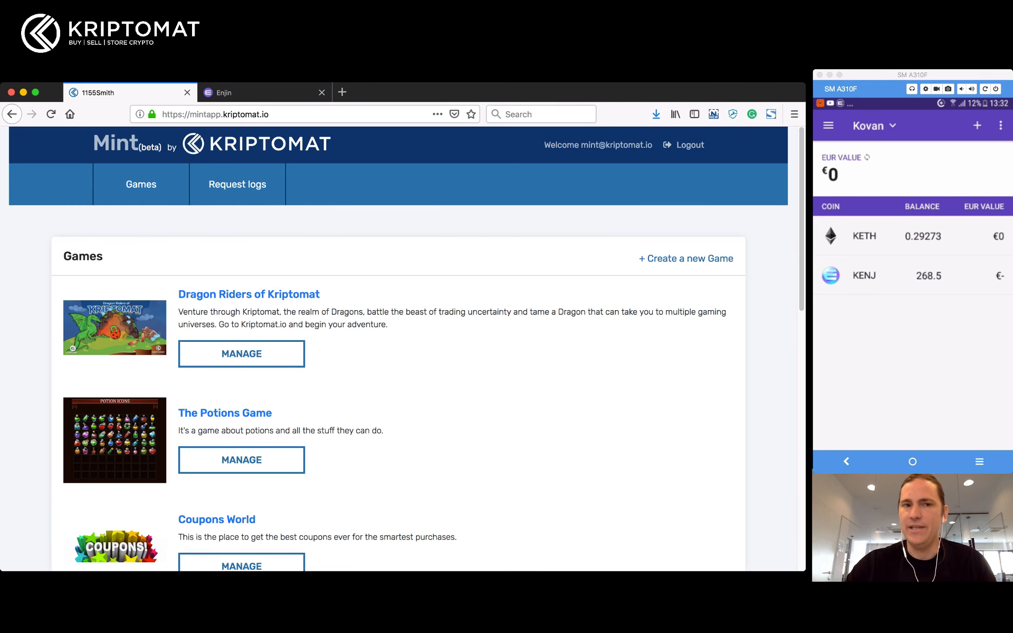
pyautogui.moveTo(737, 260); pyautogui.dragTo(636, 259)
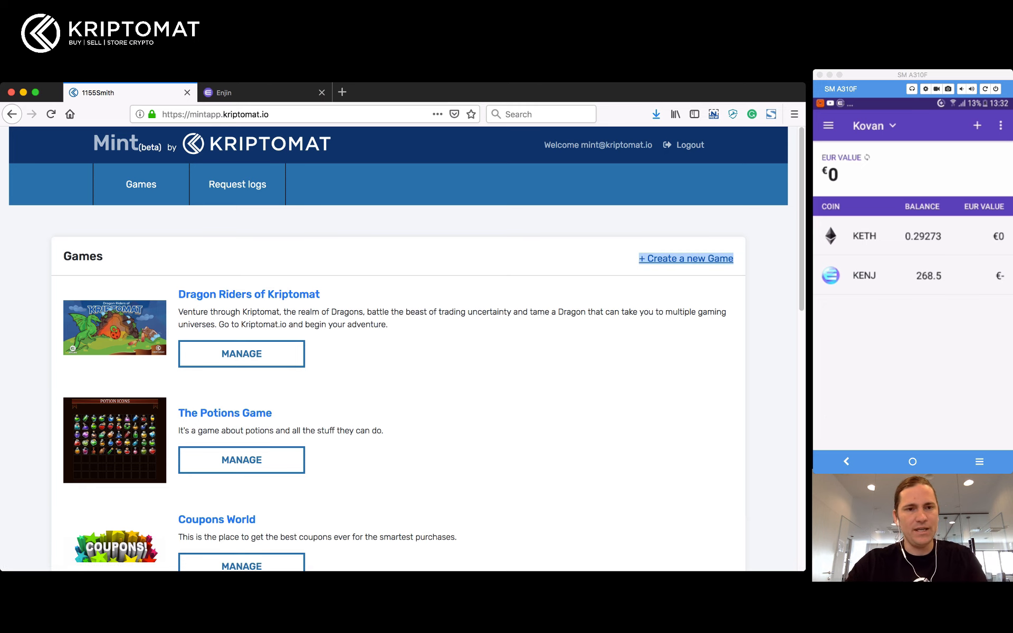
# Step: Start a new game named The Dragons Game, beginning the description 'Because dragons are epic'
pyautogui.click(686, 259)
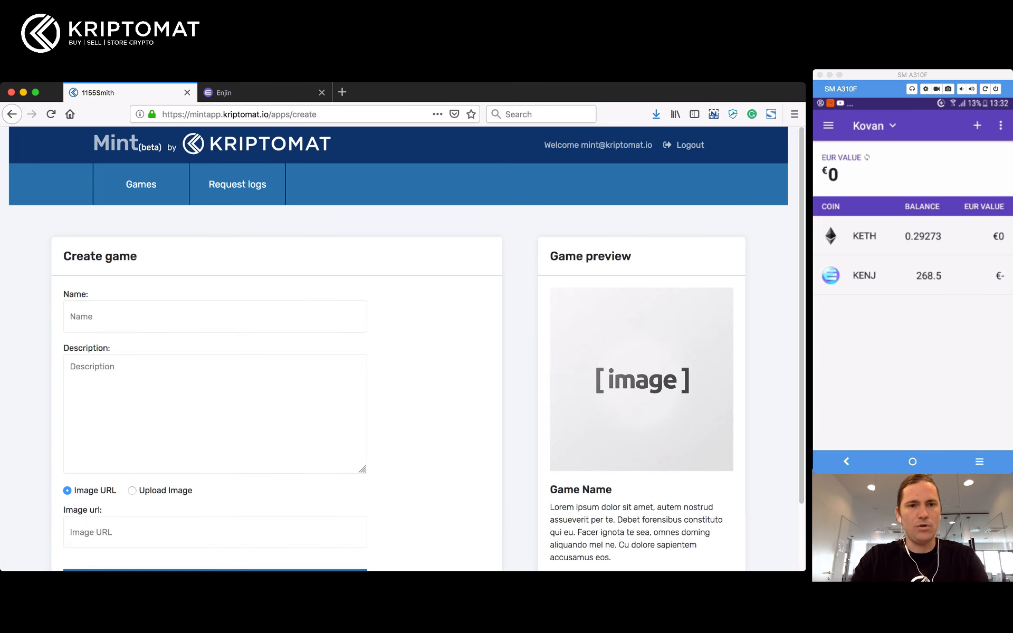
pyautogui.write('The Dragons')
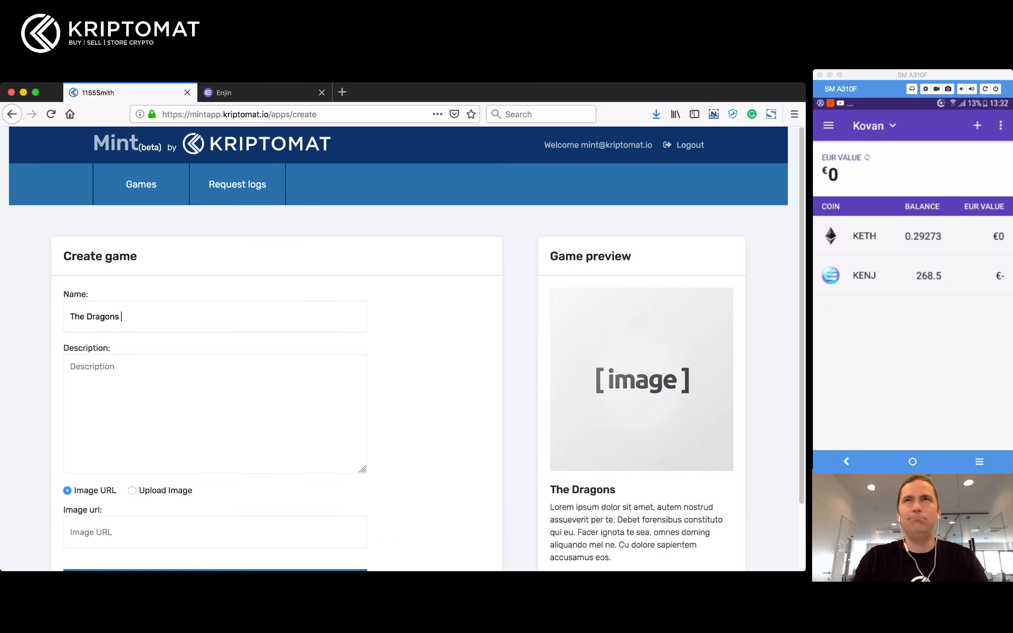
pyautogui.write(' Game')
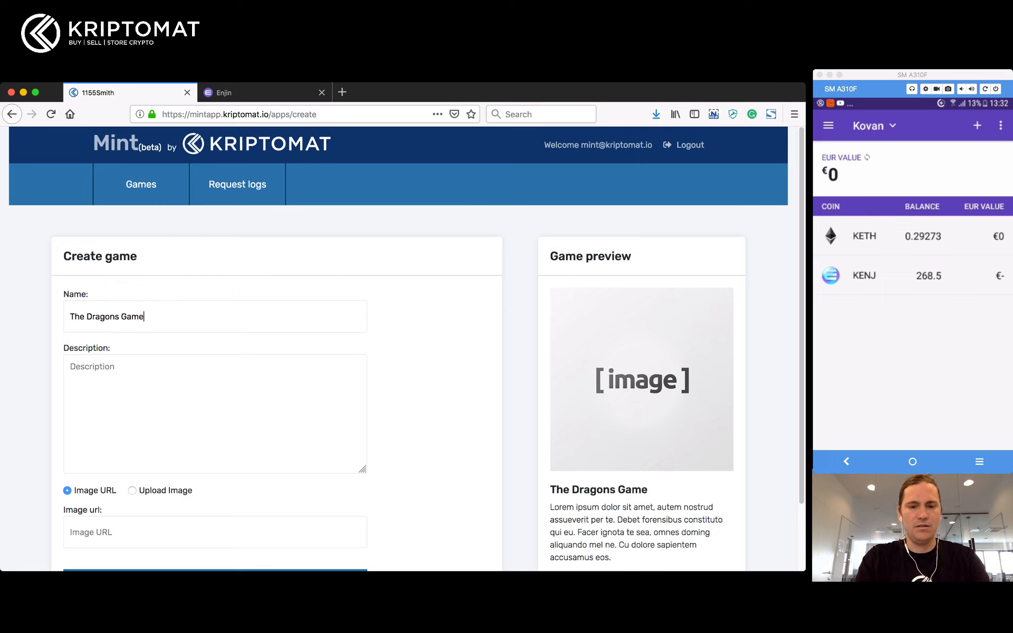
pyautogui.click(71, 367)
pyautogui.write('Beacuse')
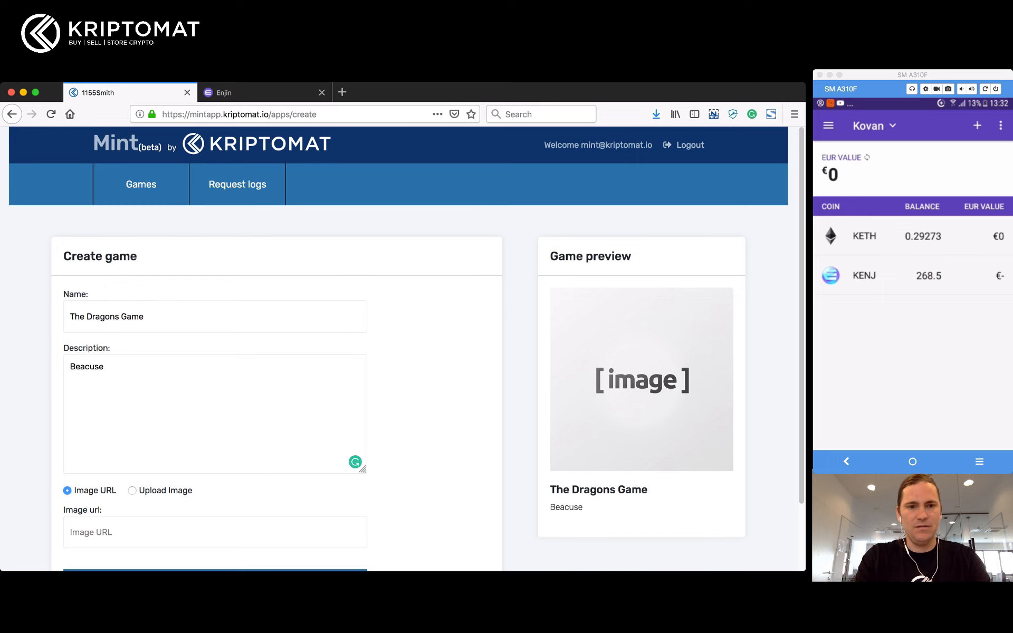
pyautogui.hotkey('alt', 'shift', 'Left')
pyautogui.write('Bea')
pyautogui.write('cause ')
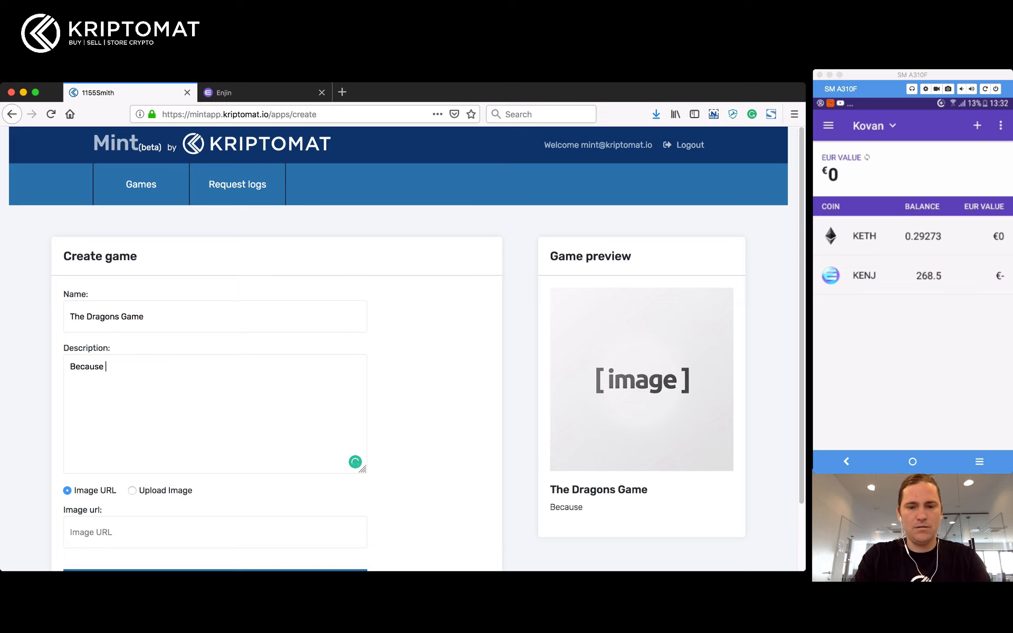
pyautogui.write('dra')
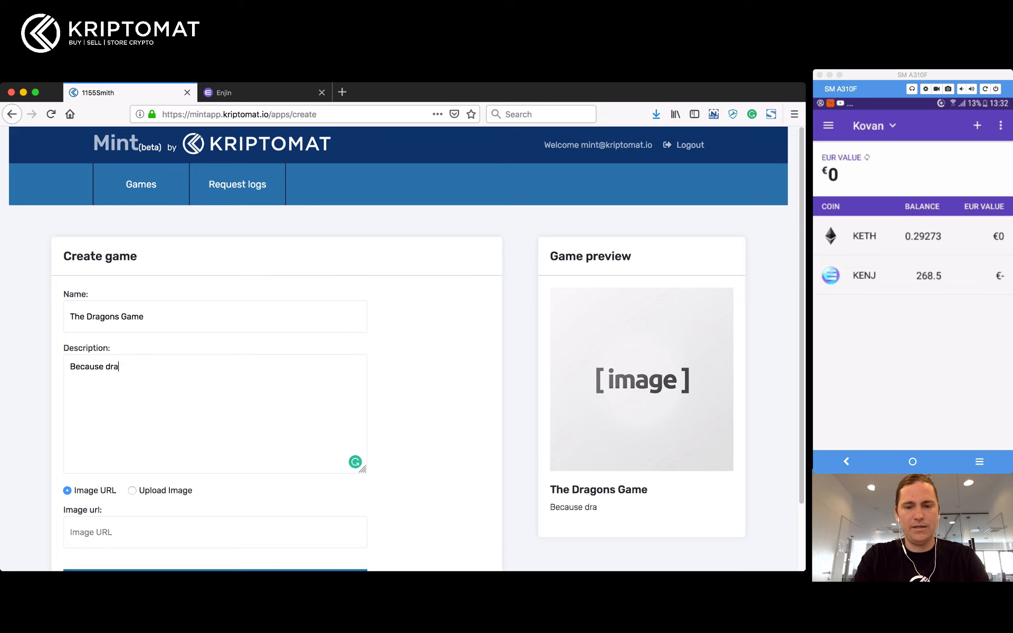
pyautogui.write('gons are epic, t')
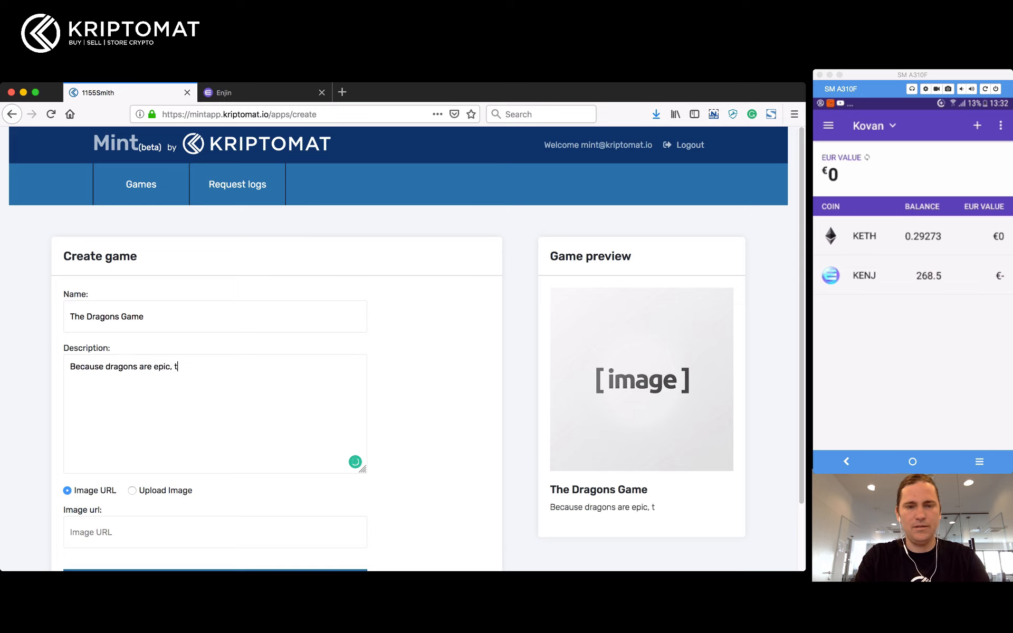
pyautogui.write('his id')
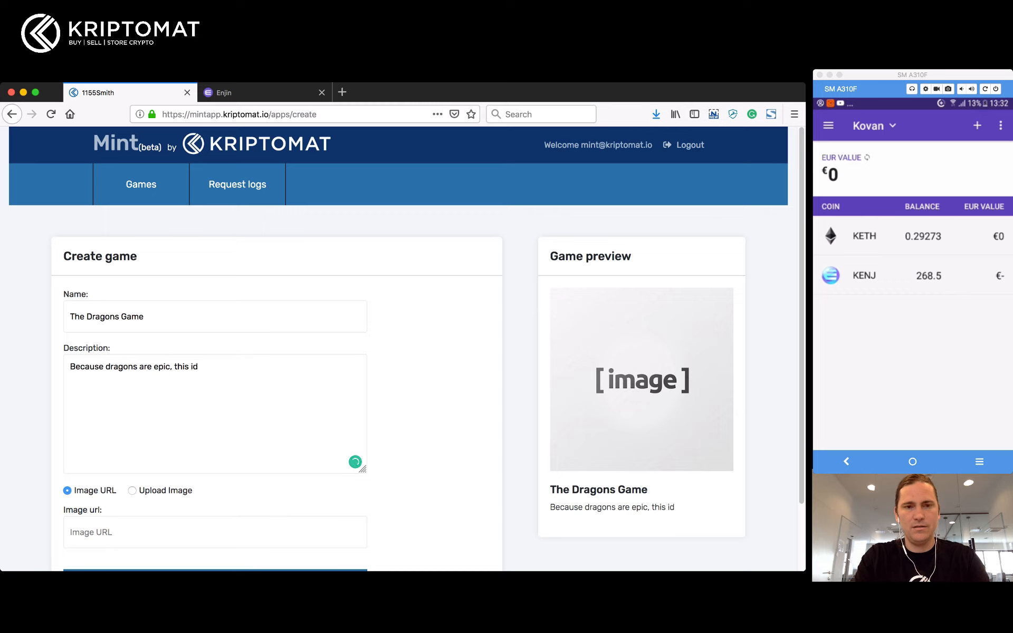
# Step: Continue the description with 'this is story that need to be told.', correcting the typos
pyautogui.press('BackSpace')
pyautogui.press('BackSpace')
pyautogui.write('s  stor')
pyautogui.press('BackSpace')
pyautogui.press('BackSpace')
pyautogui.press('BackSpace')
pyautogui.press('BackSpace')
pyautogui.press('BackSpace')
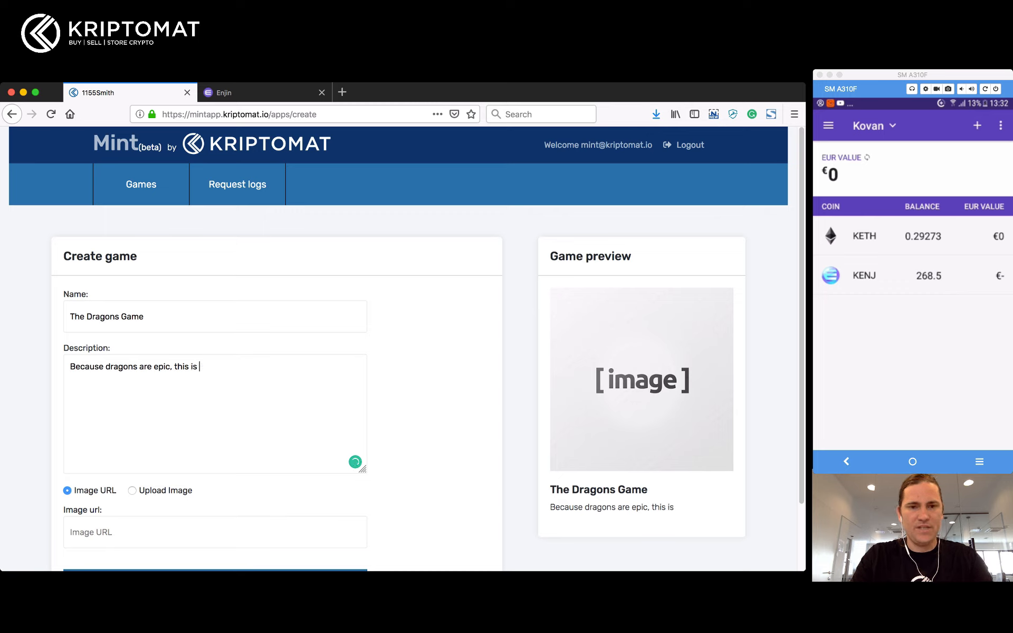
pyautogui.write('sotr')
pyautogui.hotkey('alt', 'shift', 'Left')
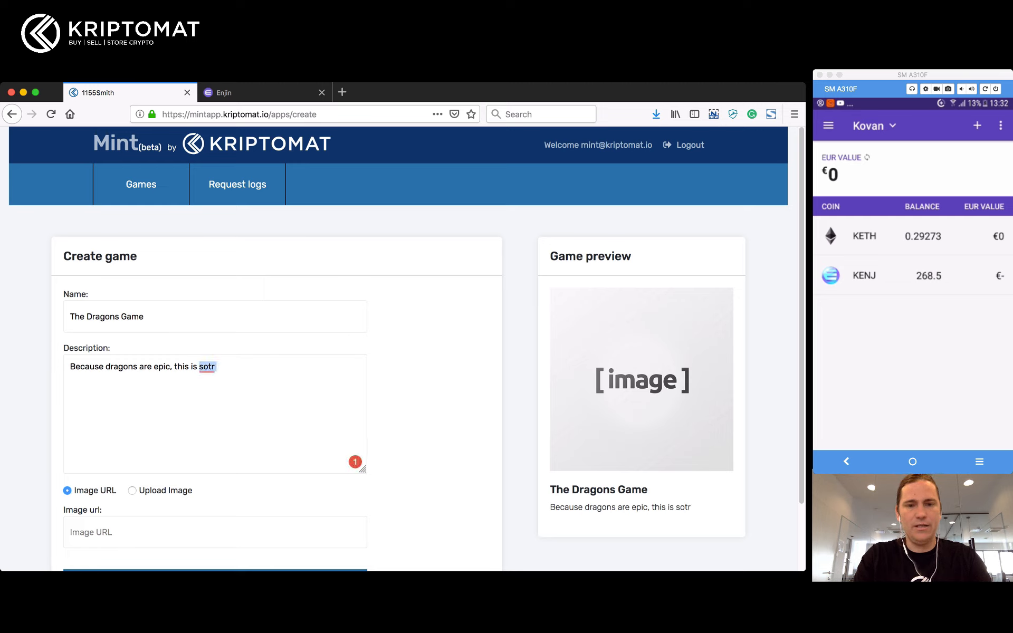
pyautogui.write('story that need')
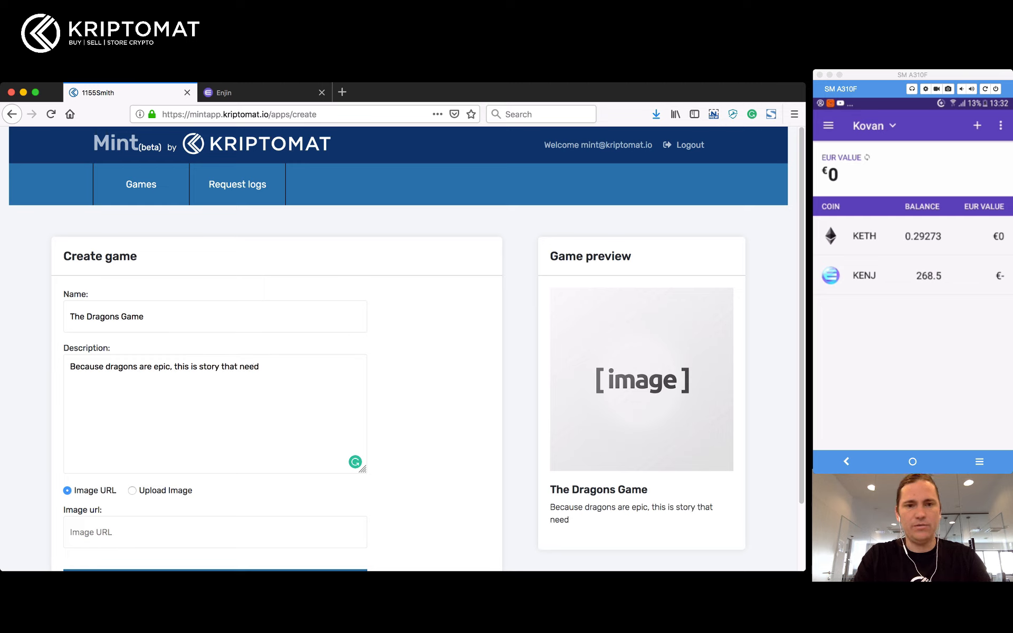
pyautogui.write(' tp be told.')
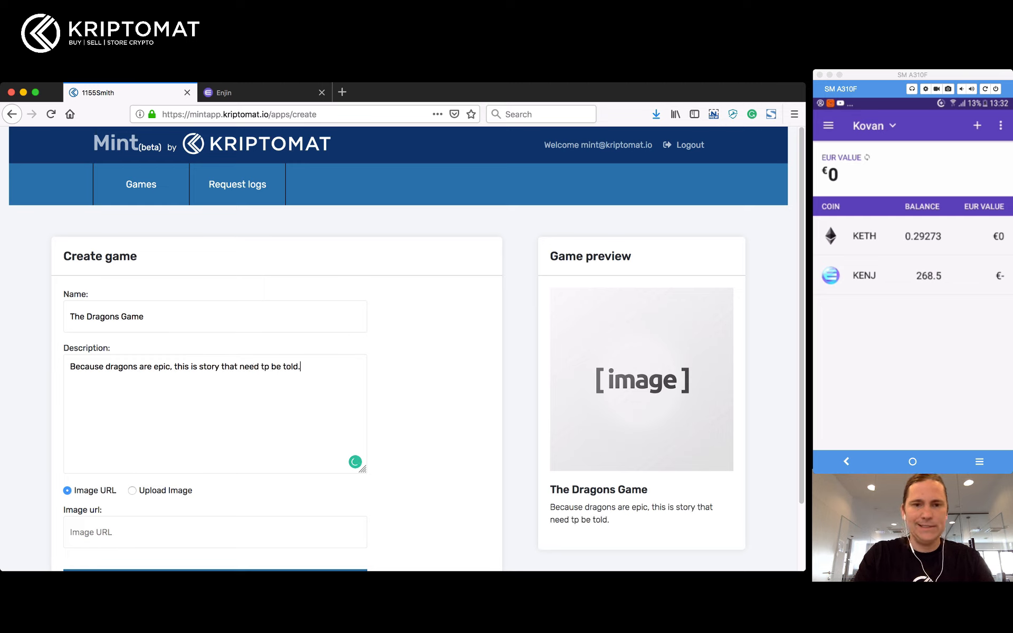
pyautogui.hotkey('alt', 'Left')
pyautogui.hotkey('alt', 'Left')
pyautogui.press('Left')
pyautogui.press('BackSpace')
pyautogui.write('o')
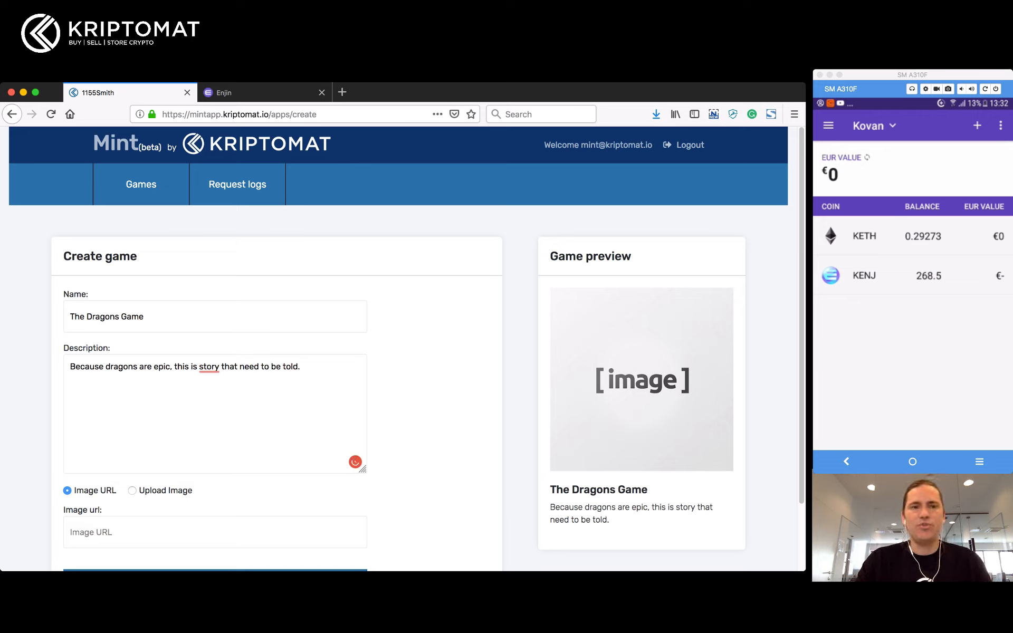
# Step: Change 'need' to 'needs' and accept Grammarly's 'a story' suggestion
pyautogui.scroll(-3, 406, 348)
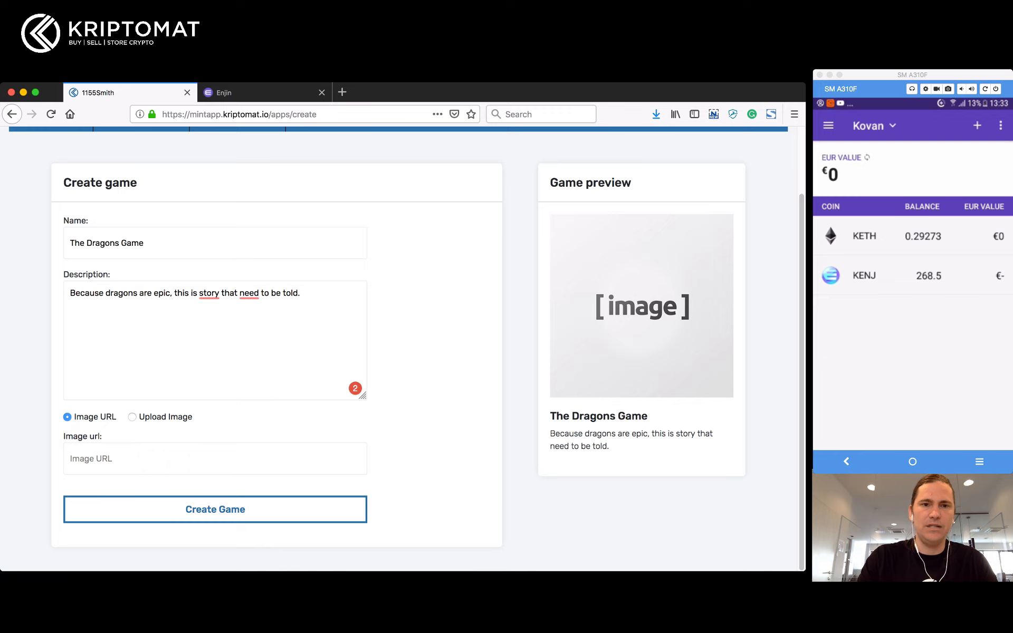
pyautogui.write('s')
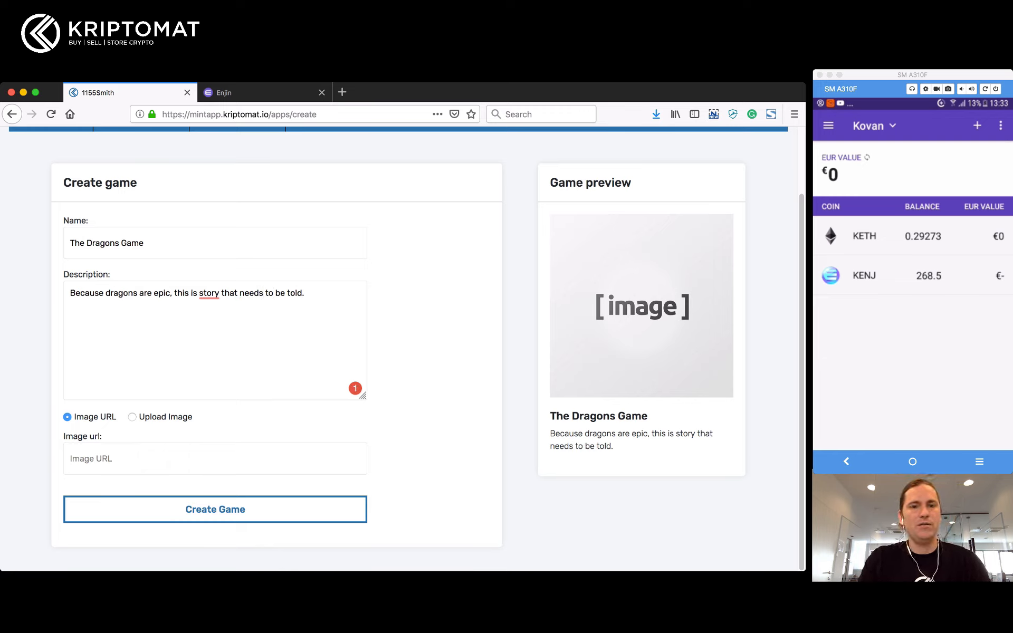
pyautogui.moveTo(209, 294)
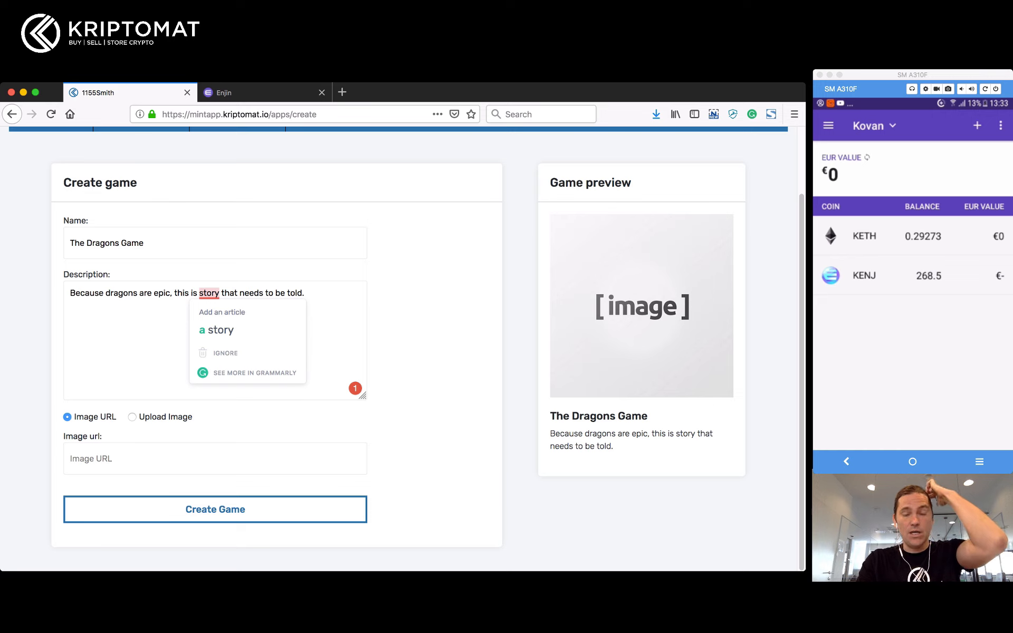
pyautogui.click(217, 330)
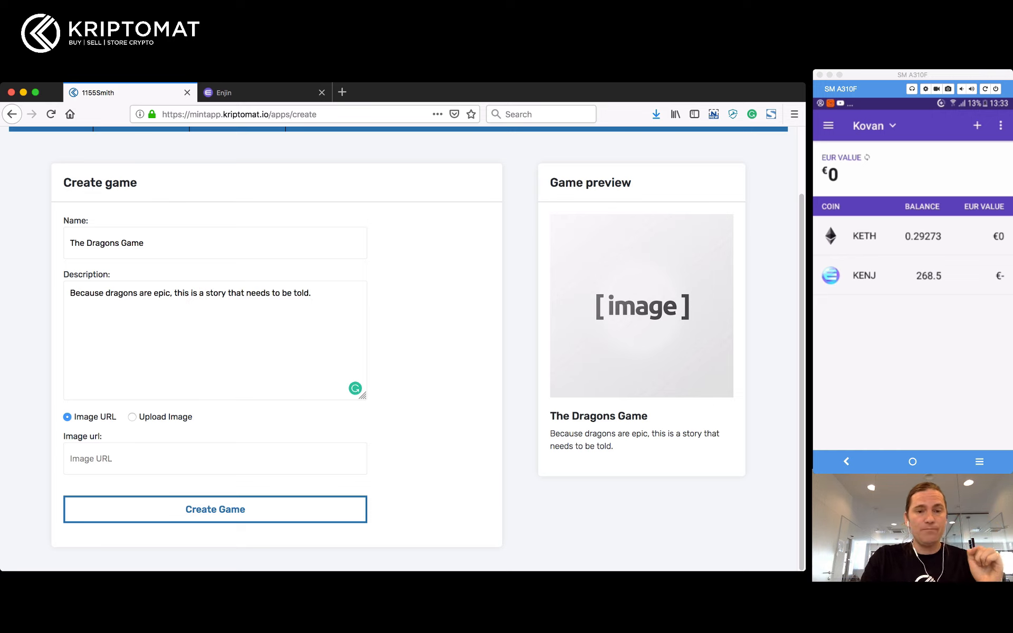
# Step: Upload Purple Dragon.jpg as the game image, then locate The Dragons Game in the Games list
pyautogui.click(133, 417)
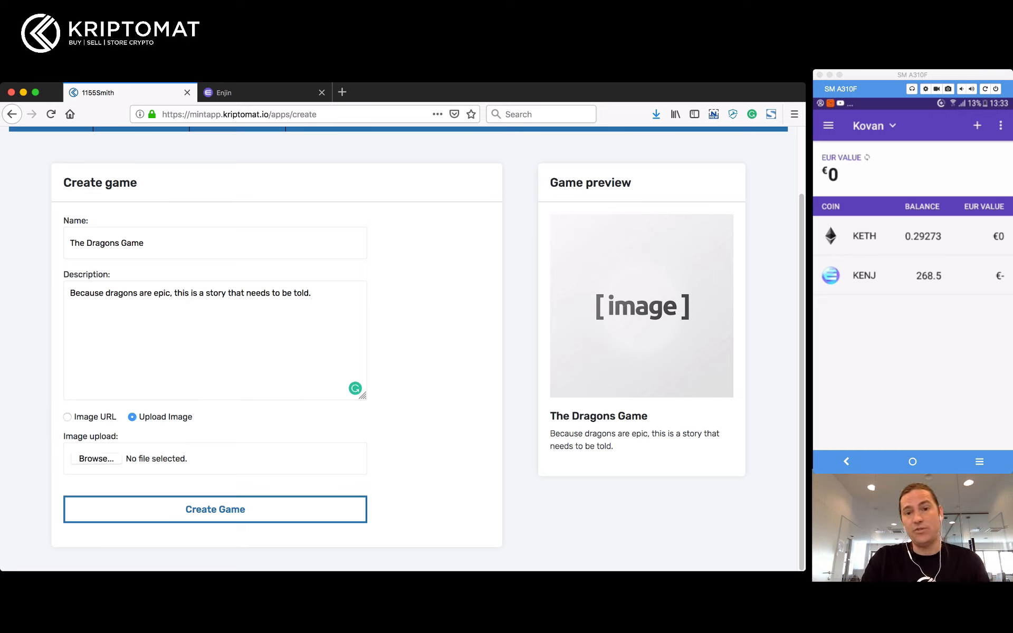
pyautogui.click(96, 459)
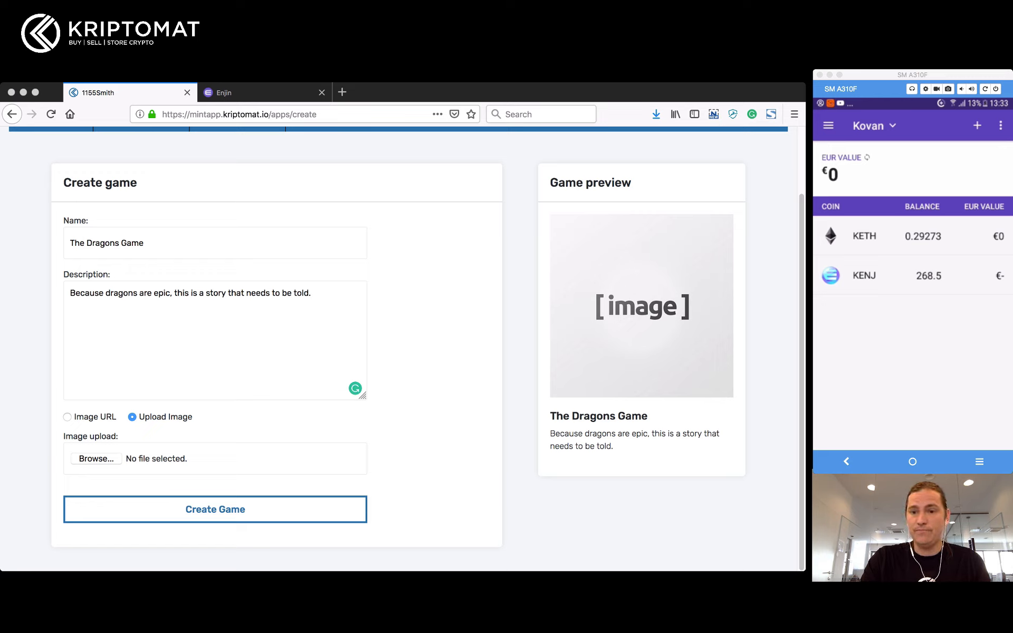
pyautogui.press('Return')
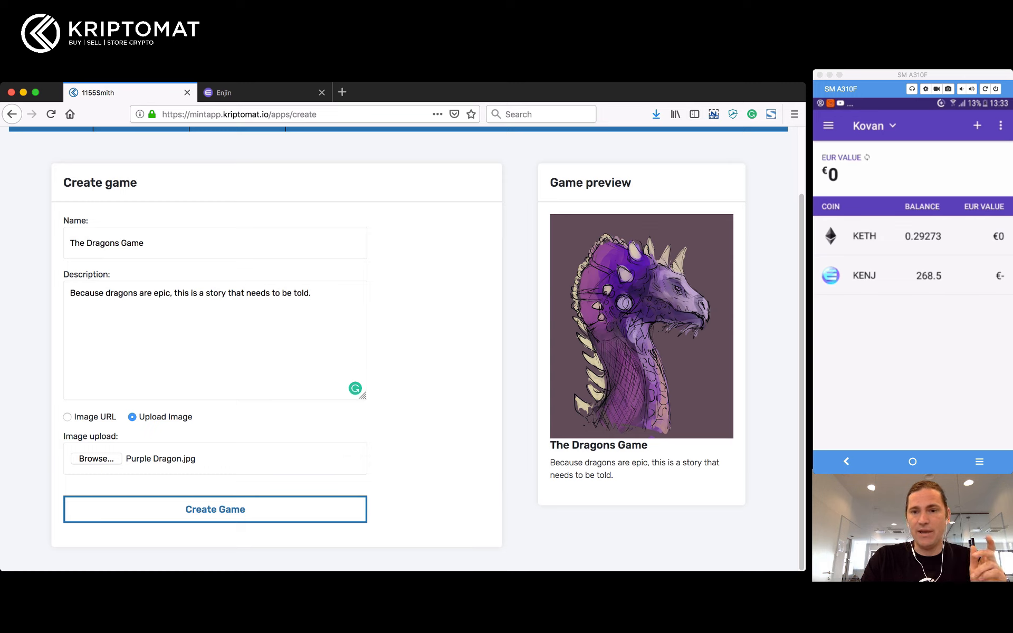
pyautogui.moveTo(550, 446); pyautogui.dragTo(618, 446)
pyautogui.moveTo(560, 462); pyautogui.dragTo(598, 475)
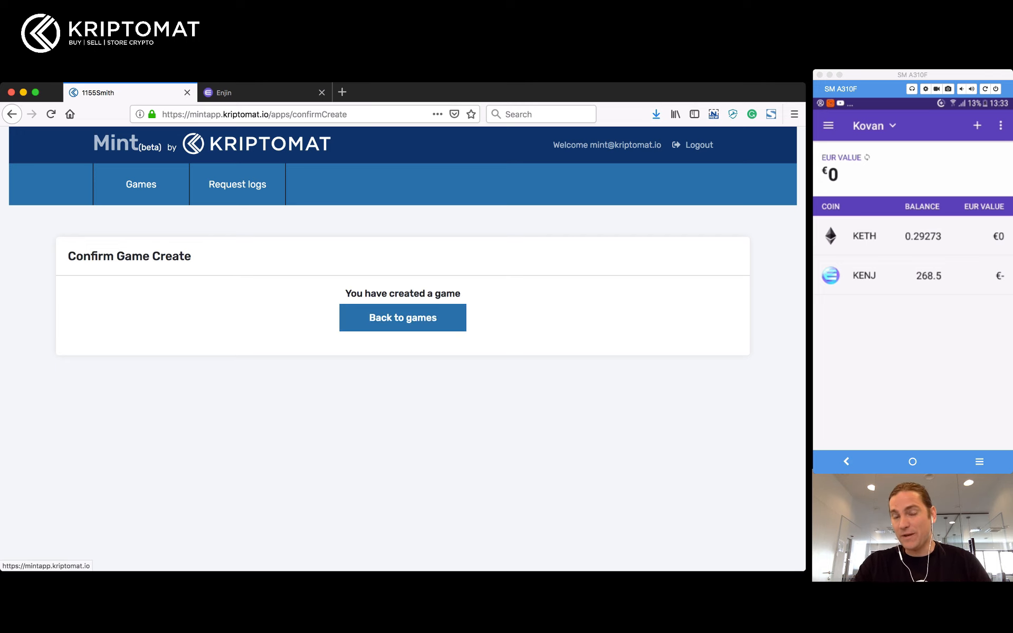
pyautogui.click(403, 317)
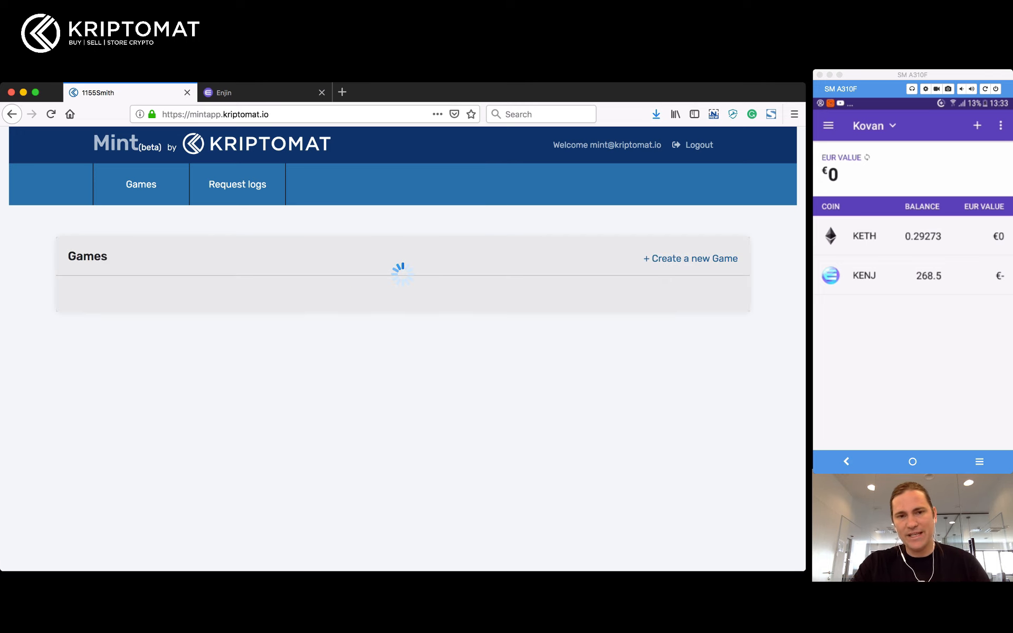
pyautogui.scroll(-10, 399, 349)
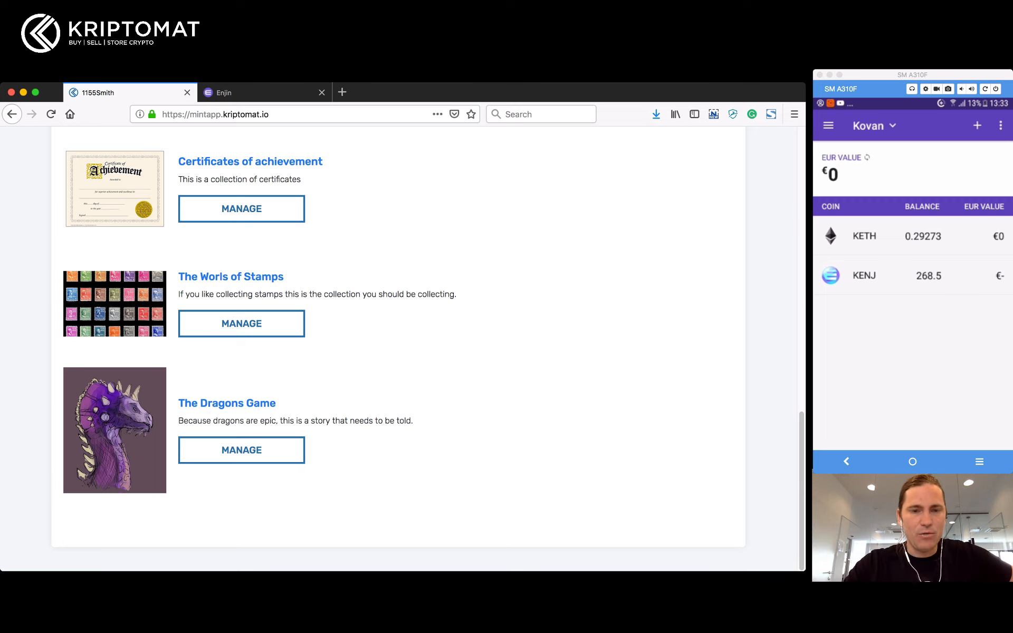
# Step: Open The Dragons Game's page and highlight its wallet-not-linked warning
pyautogui.click(227, 403)
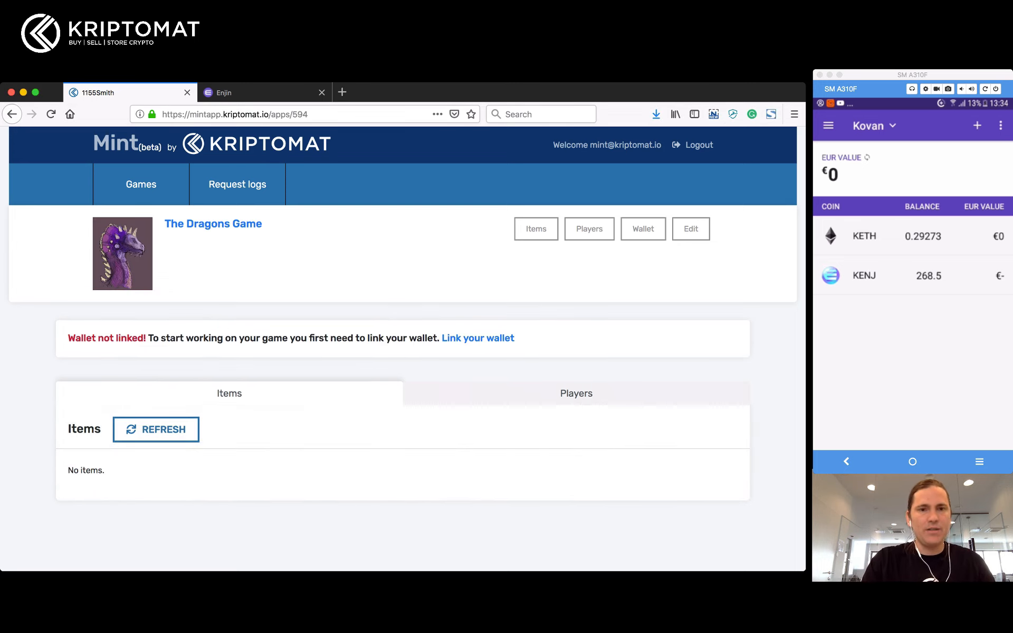
pyautogui.tripleClick(291, 338)
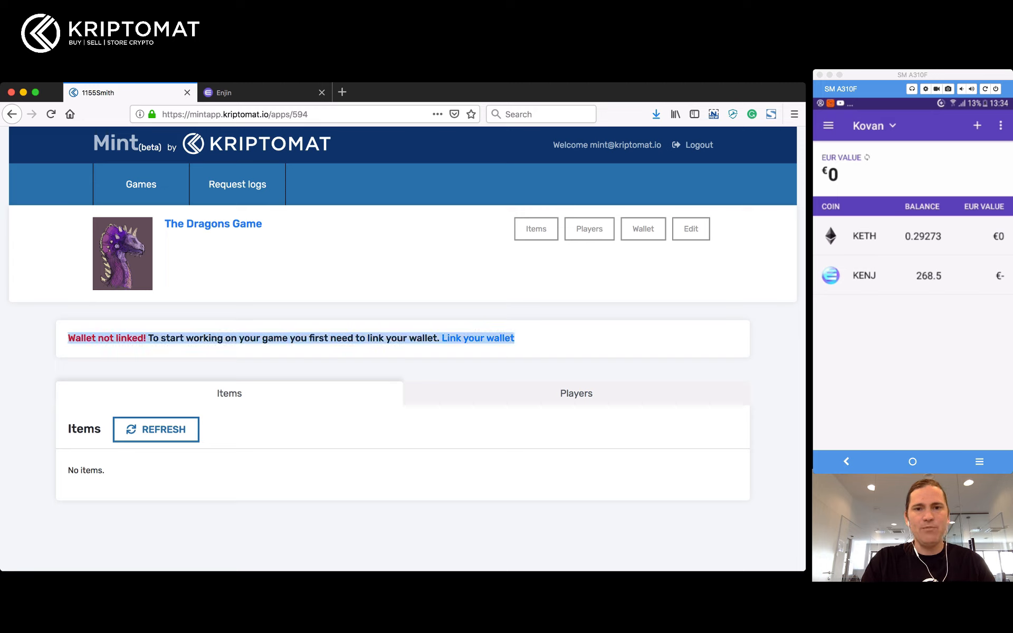
pyautogui.moveTo(520, 339)
pyautogui.mouseDown()
pyautogui.moveTo(336, 340)
pyautogui.moveTo(520, 340)
pyautogui.mouseUp()
pyautogui.click(522, 341)
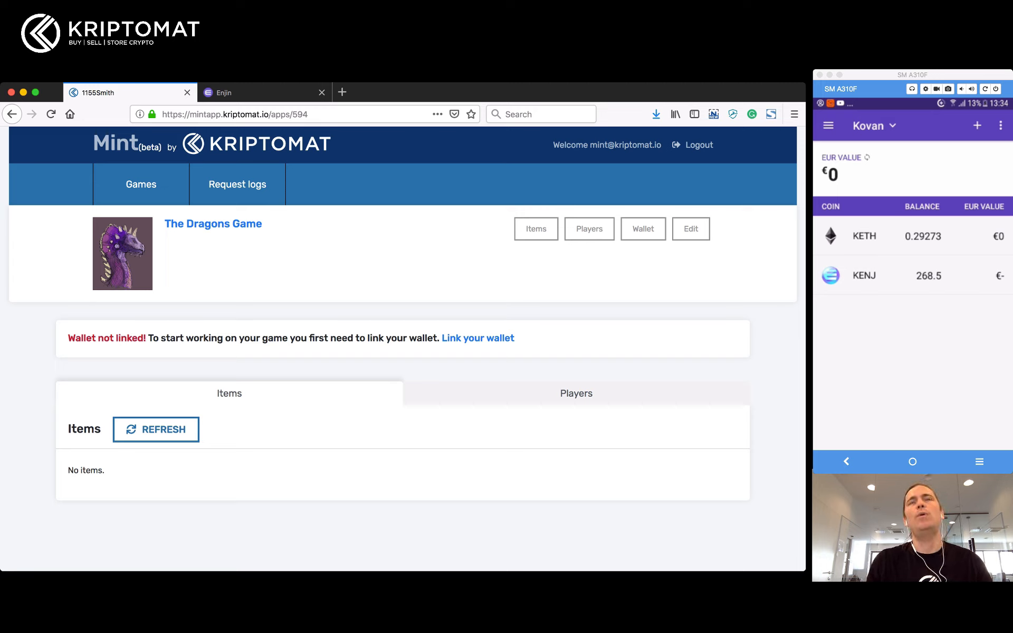
pyautogui.moveTo(356, 339); pyautogui.dragTo(423, 338)
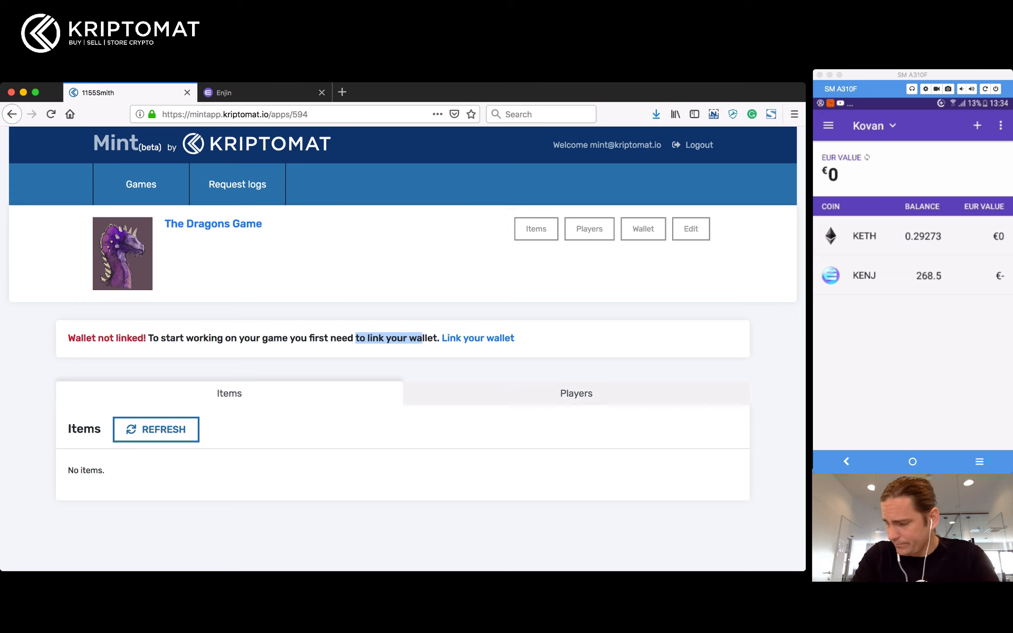
# Step: Show the game's Link wallet instructions and link code
pyautogui.click(479, 338)
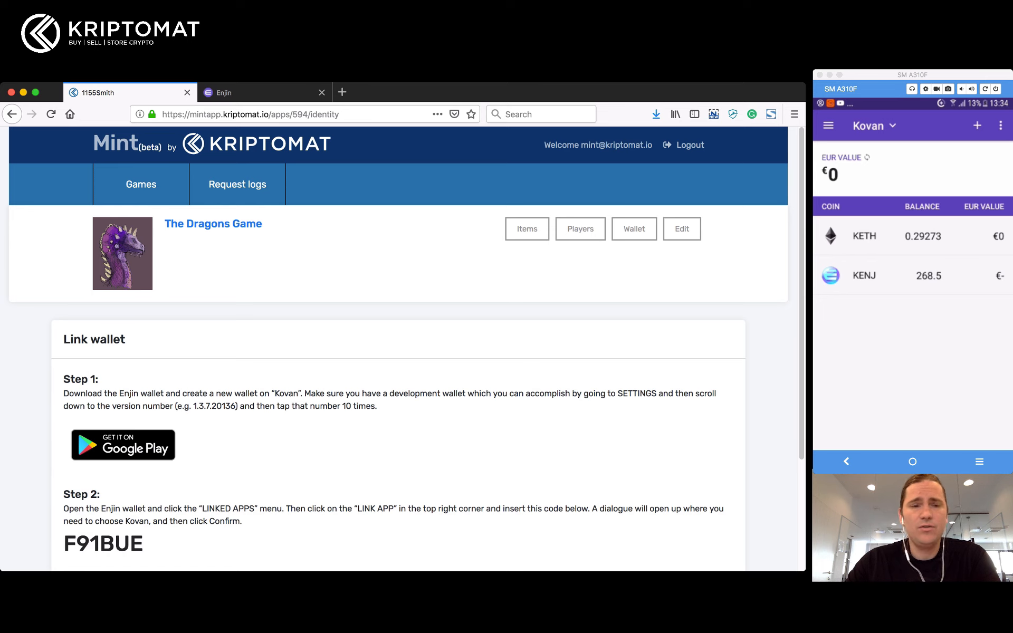
pyautogui.scroll(-3, 399, 348)
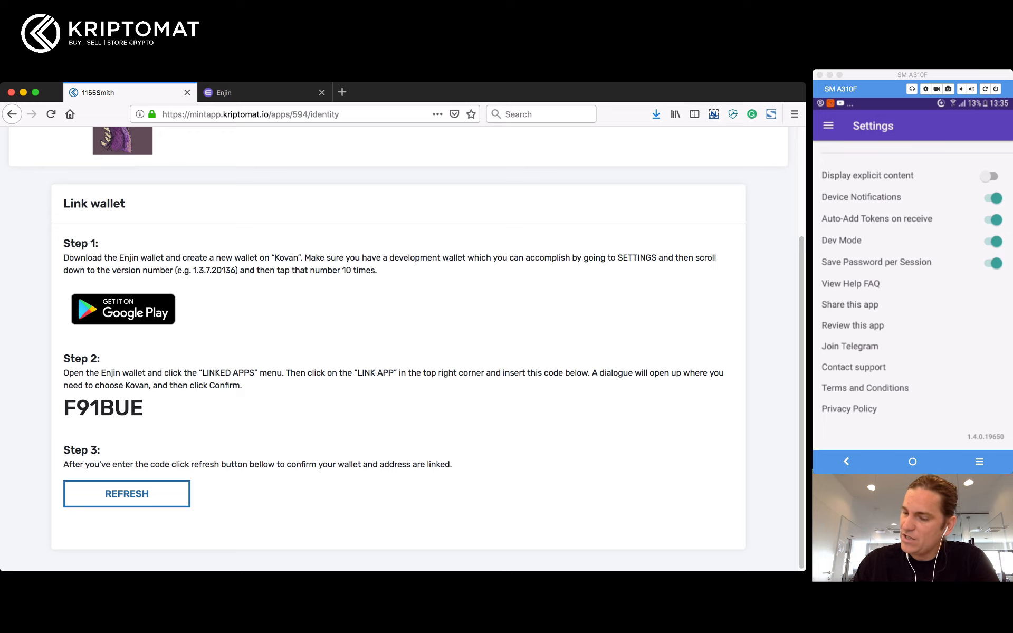
pyautogui.scroll(2, 914, 296)
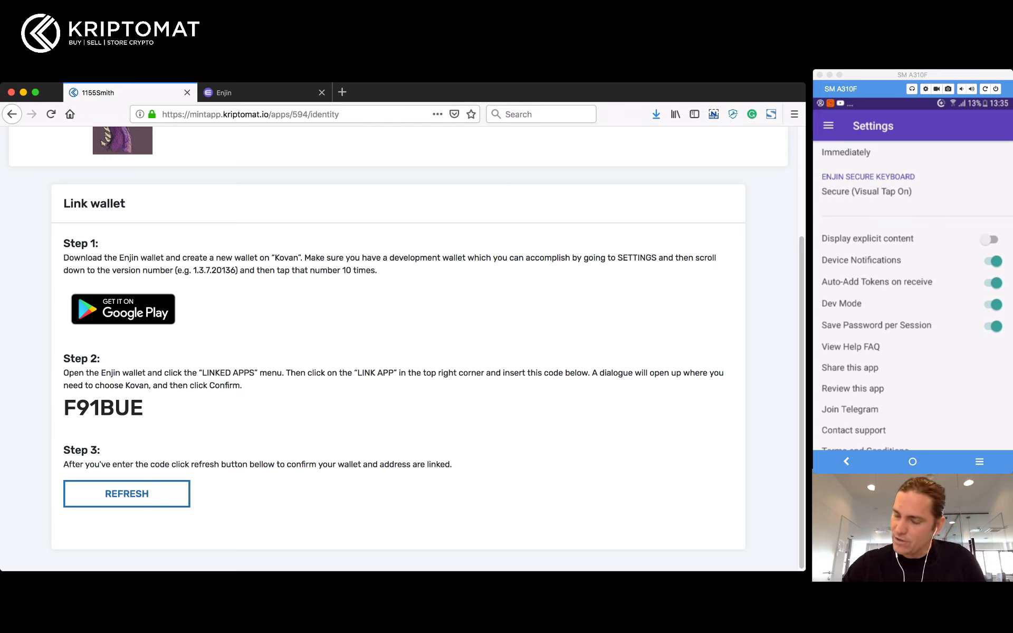
pyautogui.scroll(5, 913, 296)
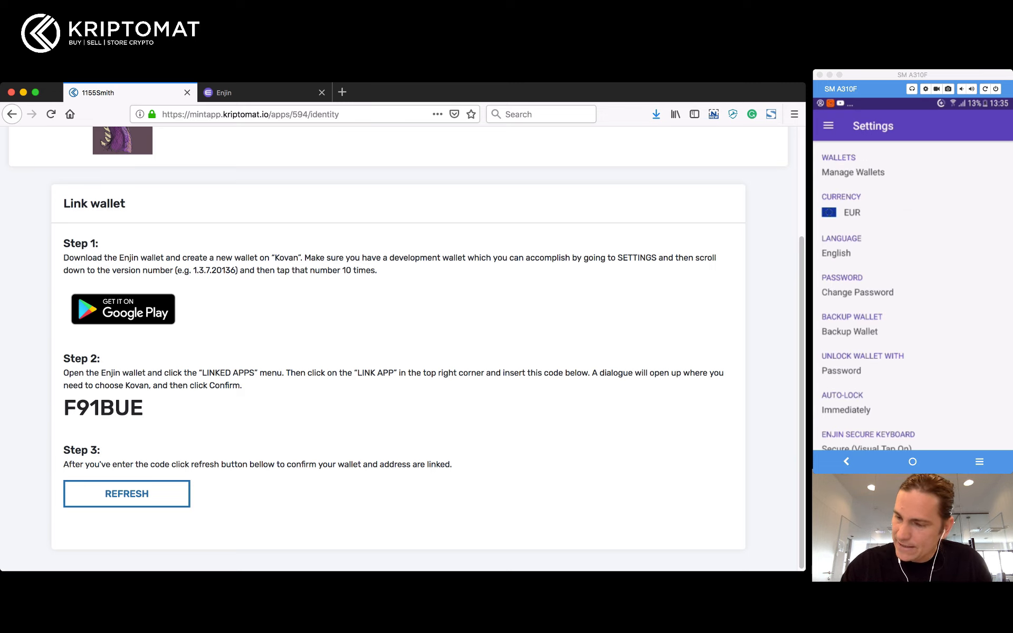
# Step: On the phone wallet, go to LINKED APPS and start + LINK APP
pyautogui.click(829, 126)
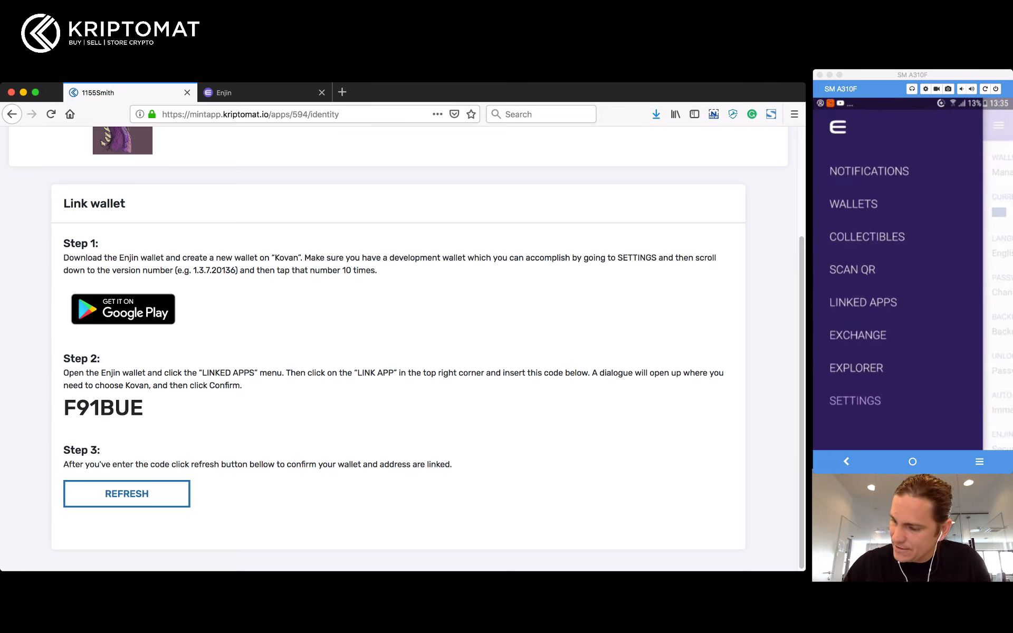
pyautogui.click(864, 303)
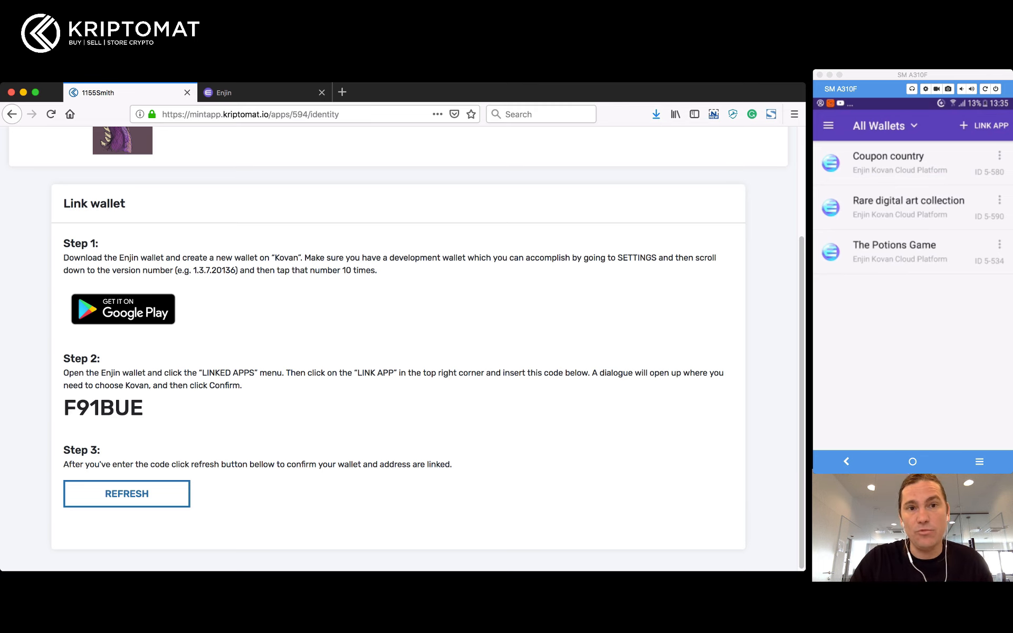
pyautogui.scroll(3, 399, 348)
pyautogui.scroll(-2, 399, 348)
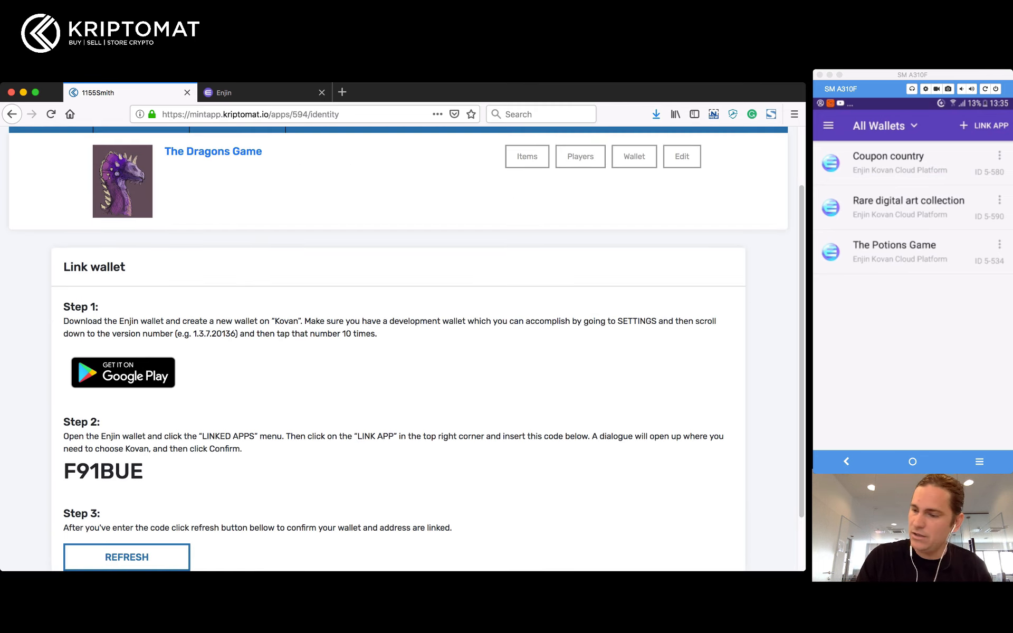
pyautogui.scroll(-1, 398, 348)
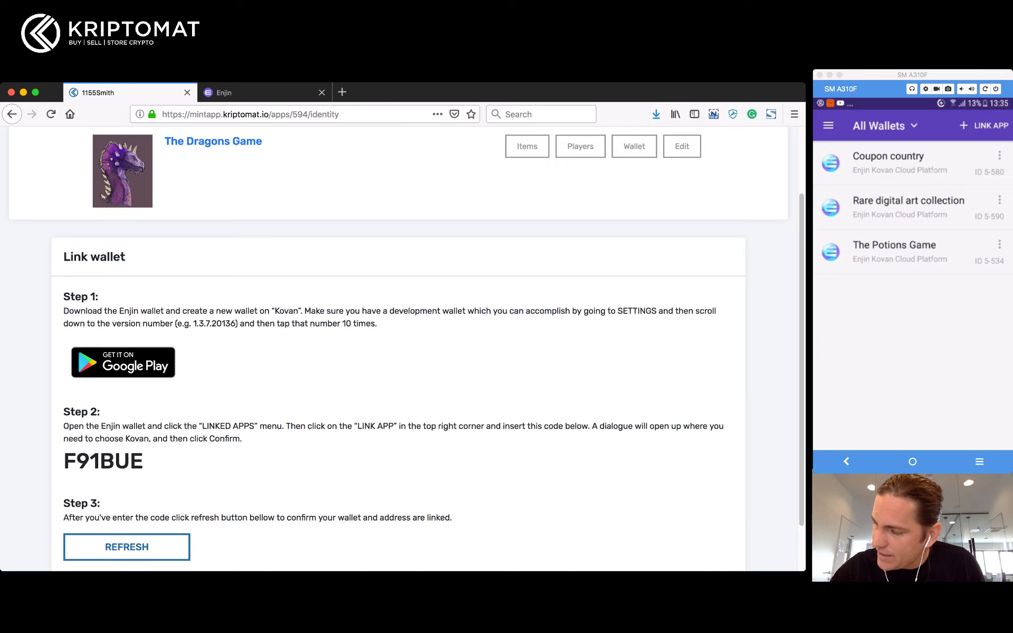
pyautogui.click(985, 126)
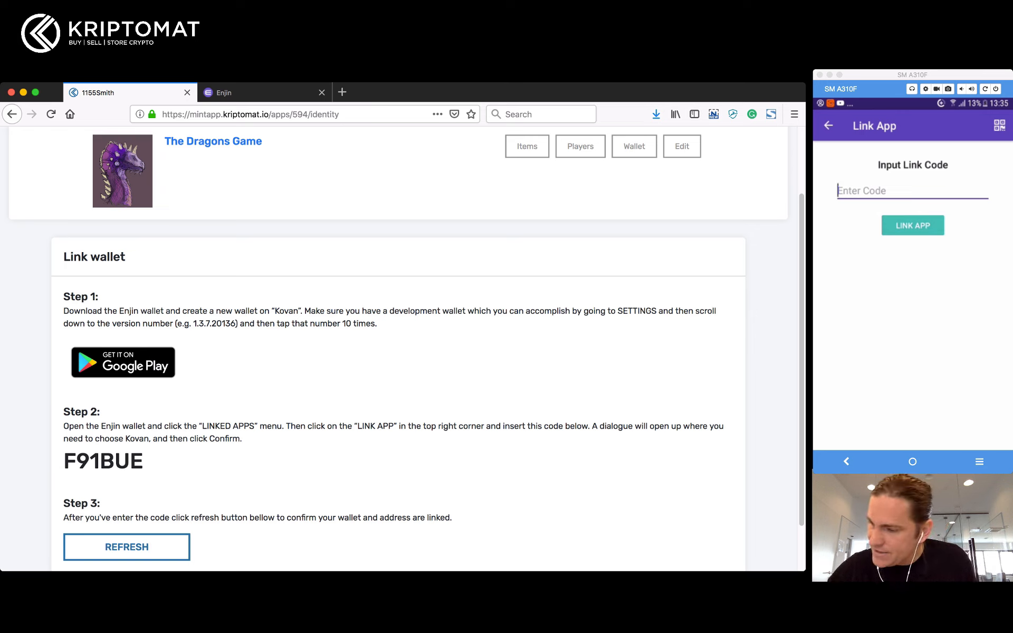
# Step: Enter the game's link code in the phone wallet to link The Dragons Game on Kovan
pyautogui.doubleClick(103, 461)
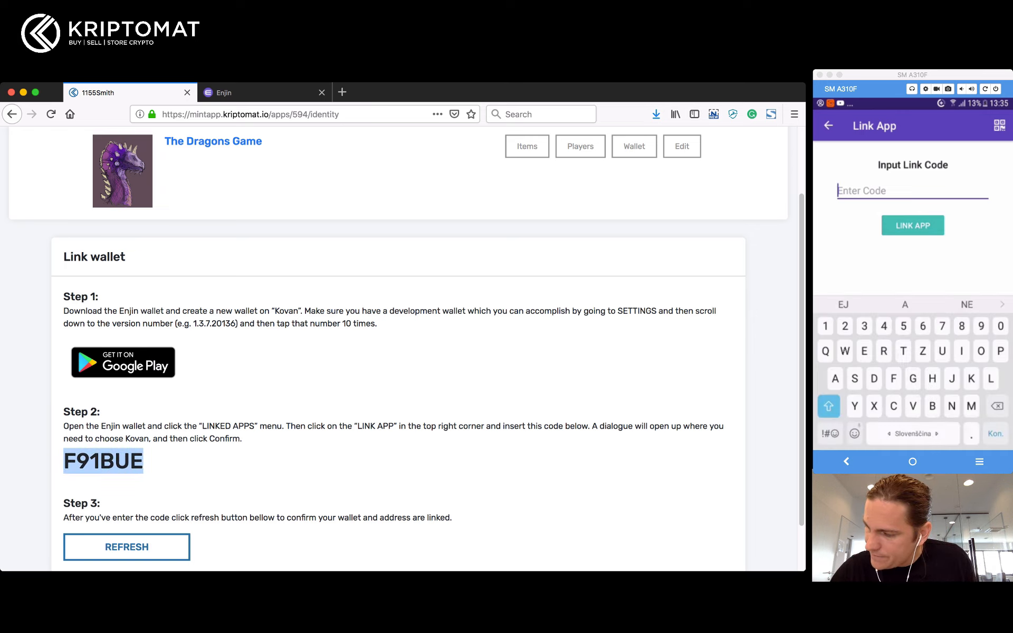
pyautogui.write('F9')
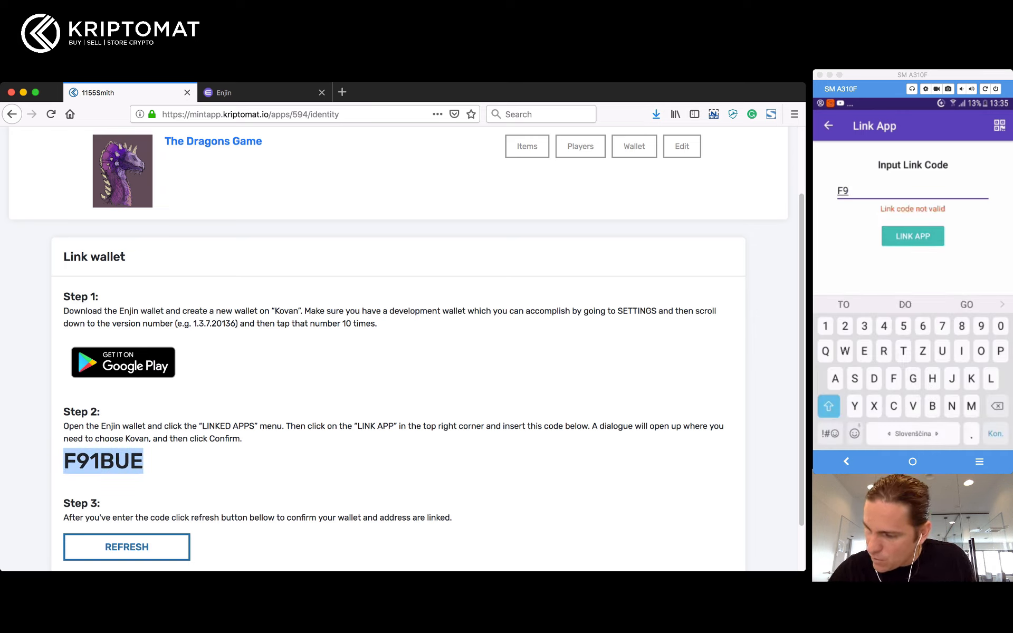
pyautogui.write('1B')
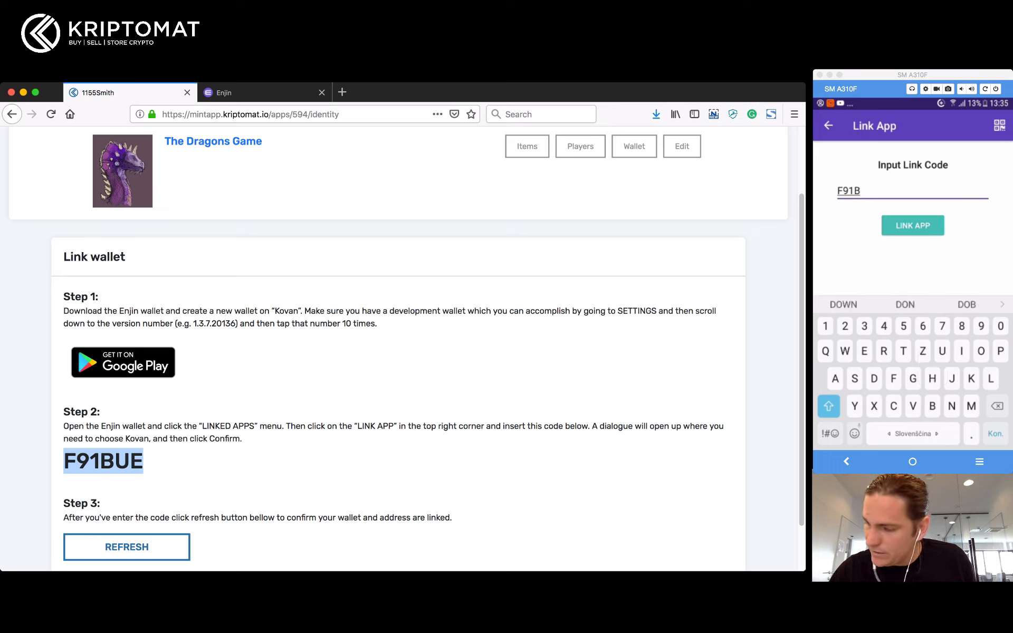
pyautogui.write('UE')
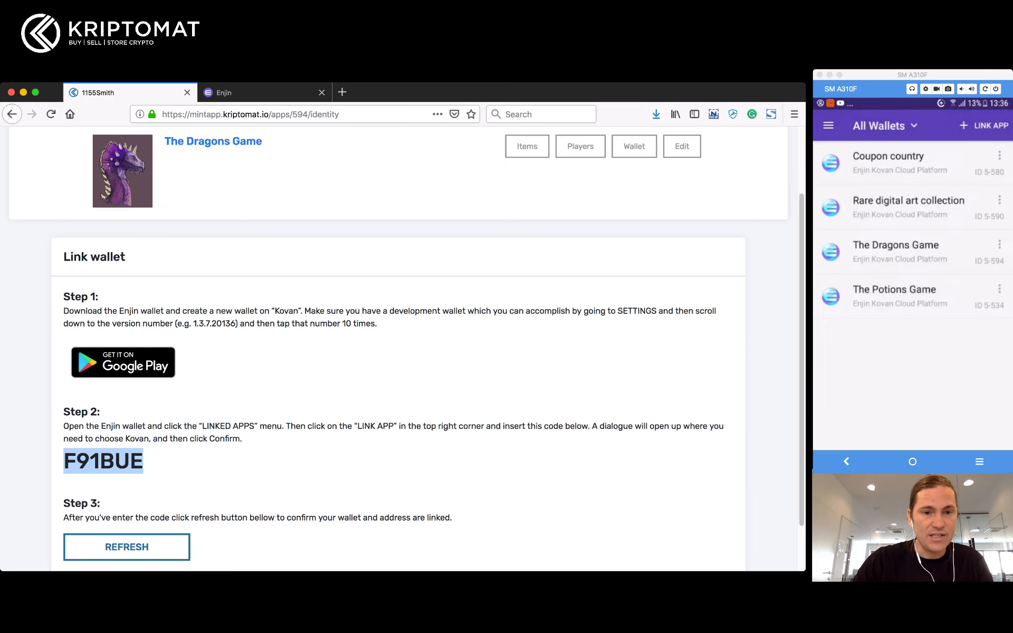
pyautogui.scroll(-2, 127, 491)
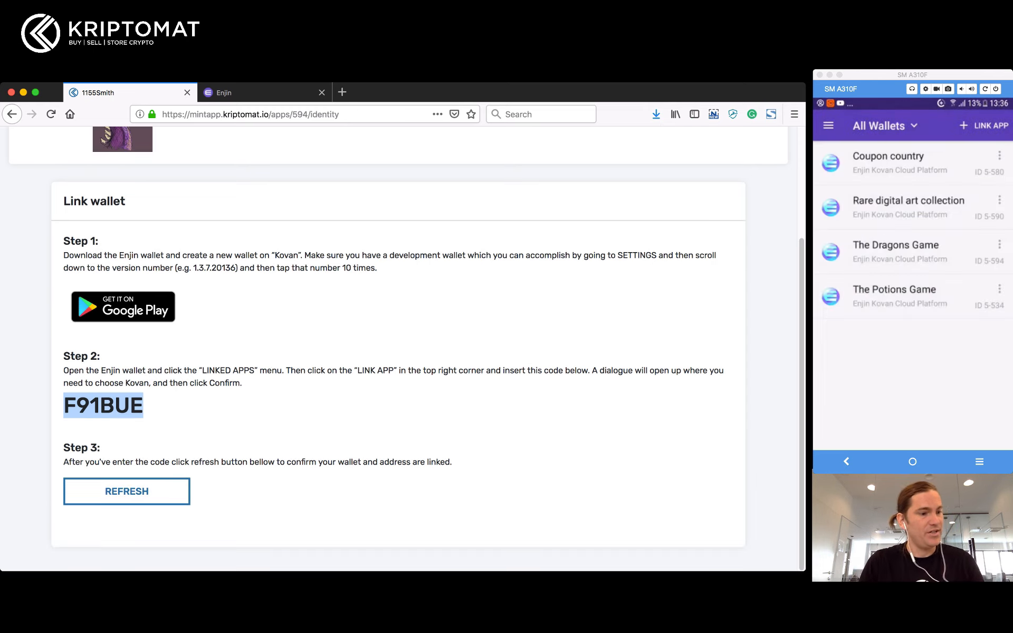
# Step: Refresh to confirm Wallet linked and copy the linked Ethereum address
pyautogui.click(127, 492)
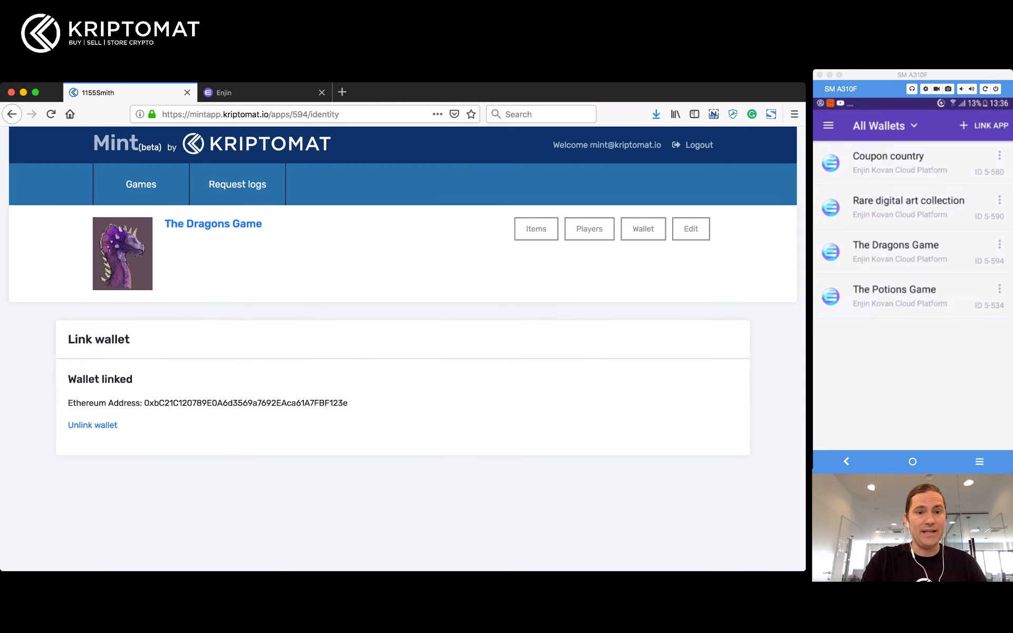
pyautogui.tripleClick(100, 379)
pyautogui.doubleClick(246, 403)
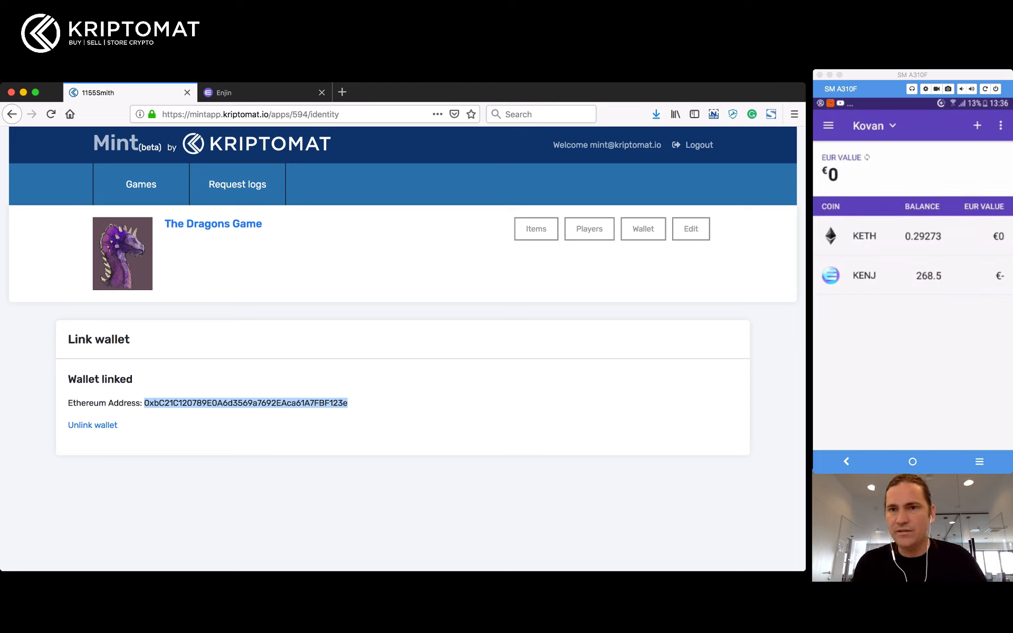
pyautogui.press('super+Tab')
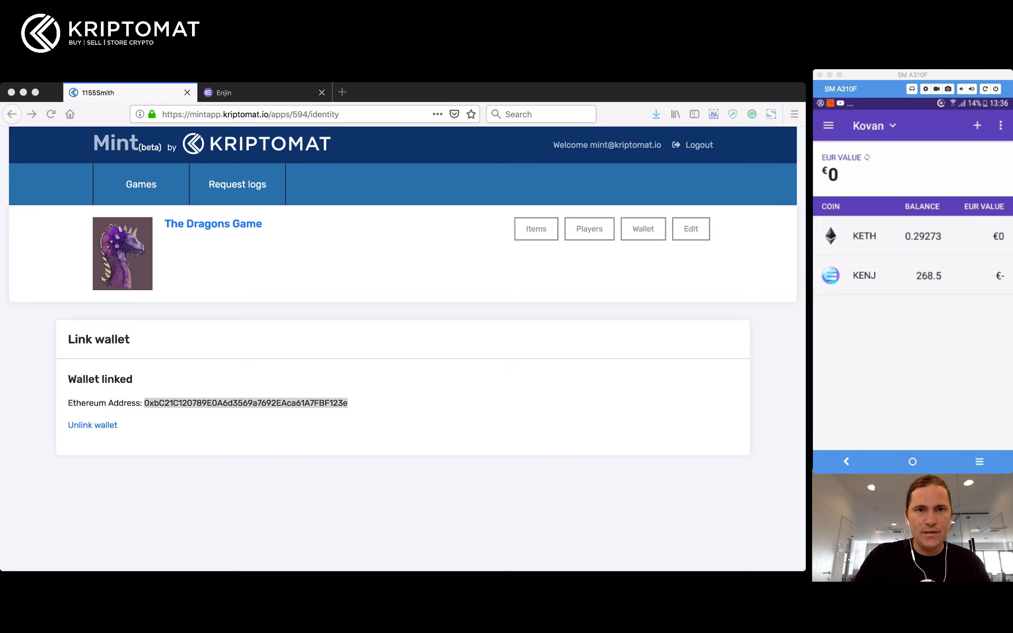
# Step: Open the Enjin faucet site in the browser
pyautogui.click(253, 92)
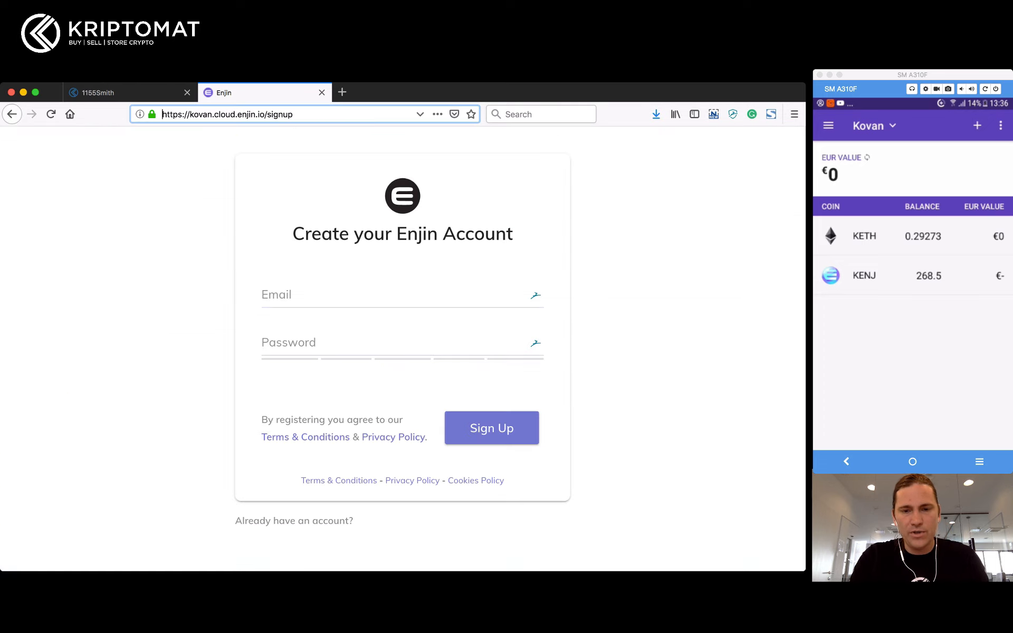
pyautogui.press('super+a')
pyautogui.write('facue')
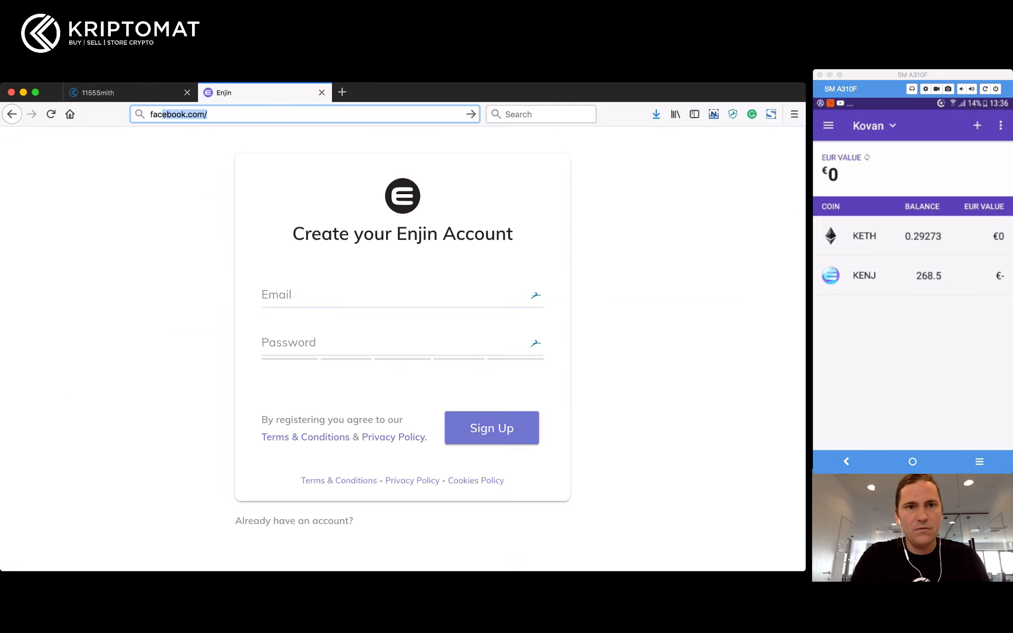
pyautogui.press('BackSpace')
pyautogui.press('BackSpace')
pyautogui.press('BackSpace')
pyautogui.write('cuet')
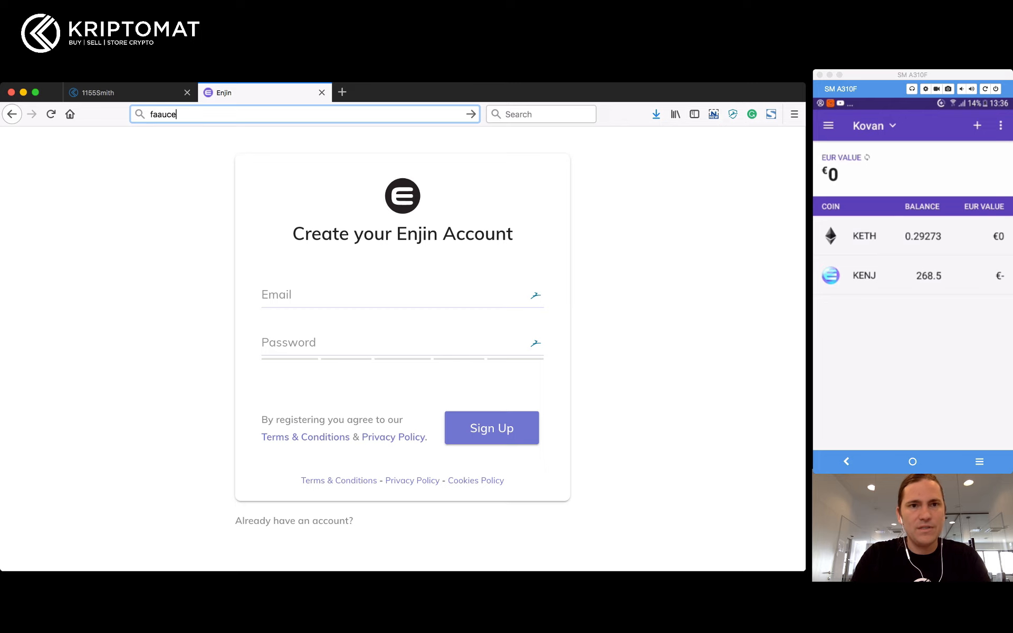
pyautogui.press('BackSpace')
pyautogui.press('BackSpace')
pyautogui.press('BackSpace')
pyautogui.press('BackSpace')
pyautogui.write('ucet.enjin.io/')
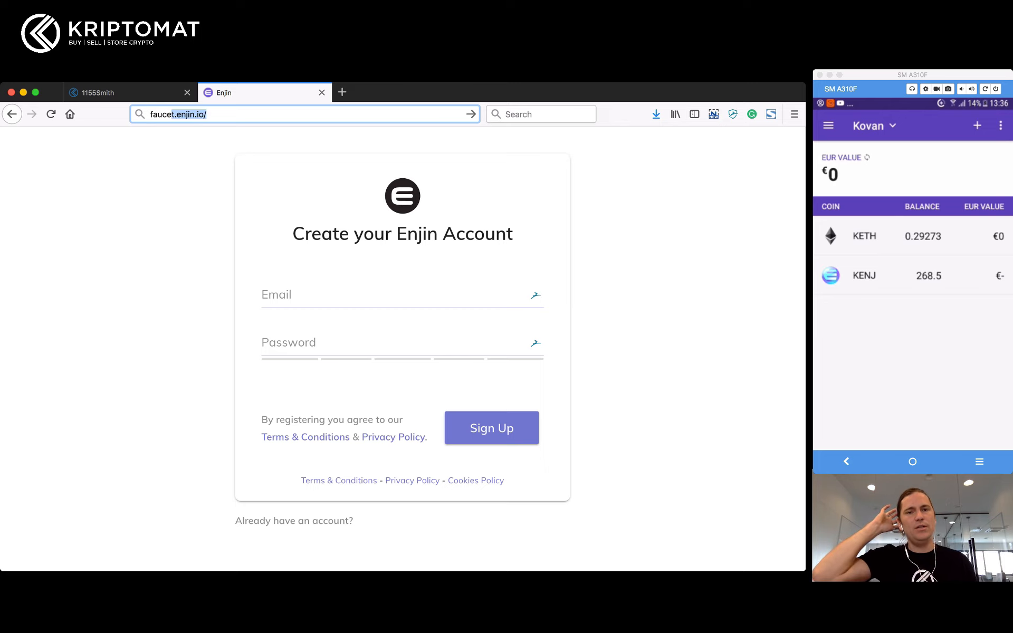
pyautogui.press('Return')
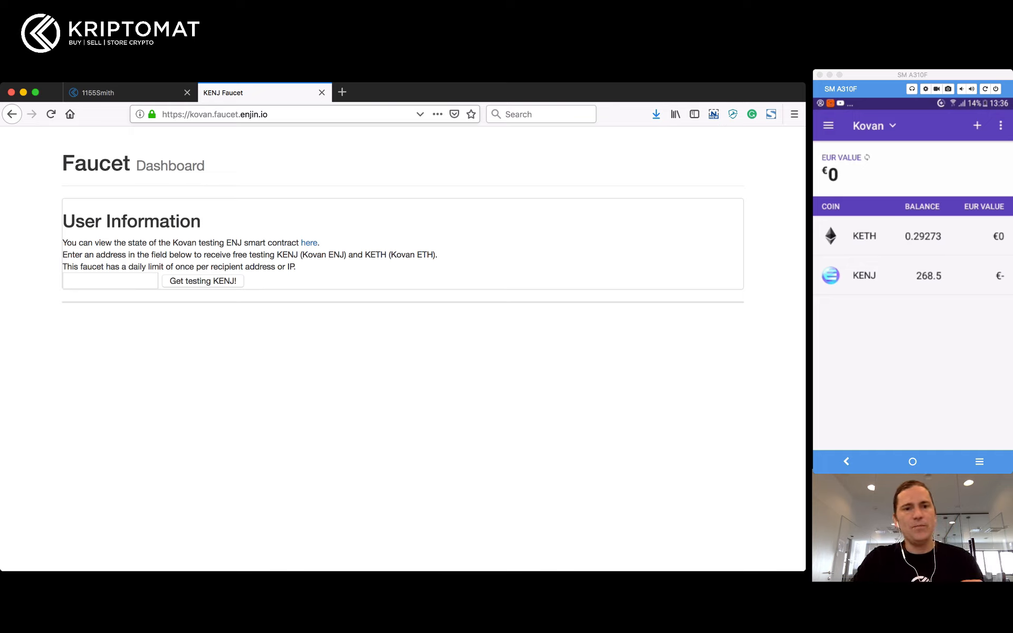
# Step: Paste the wallet address to claim testing KENJ and KETH, then return to the Mint page
pyautogui.click(110, 281)
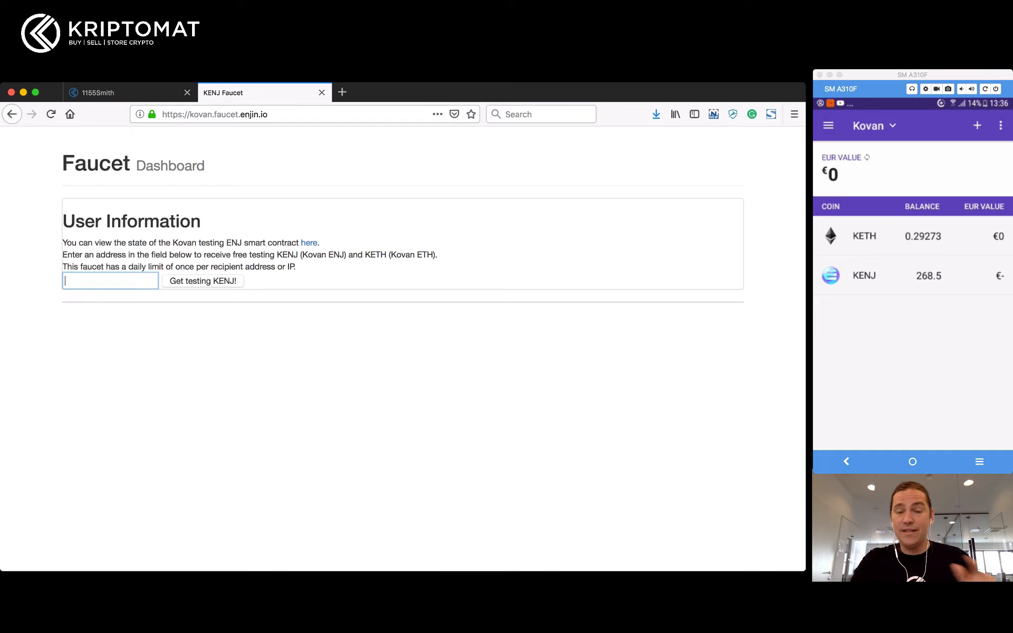
pyautogui.press('super+v')
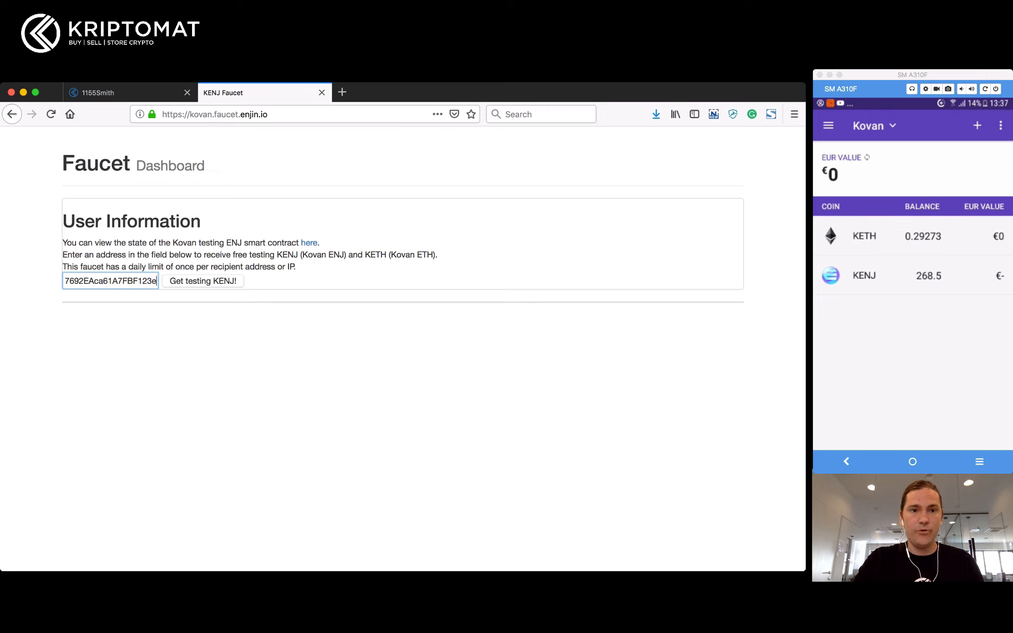
pyautogui.press('Return')
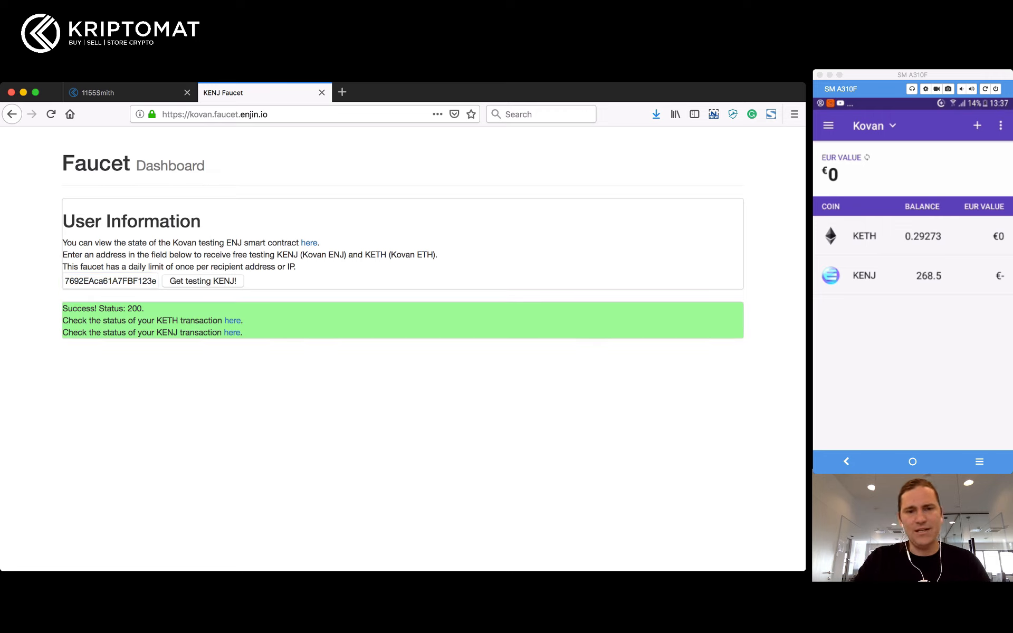
pyautogui.moveTo(62, 308); pyautogui.dragTo(244, 334)
pyautogui.click(248, 338)
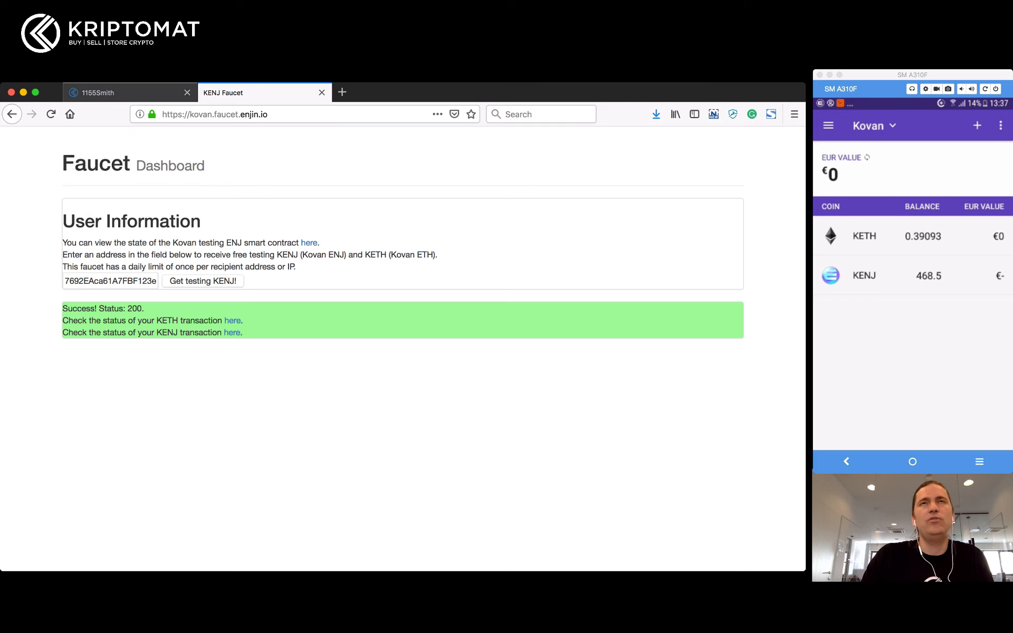
pyautogui.click(122, 93)
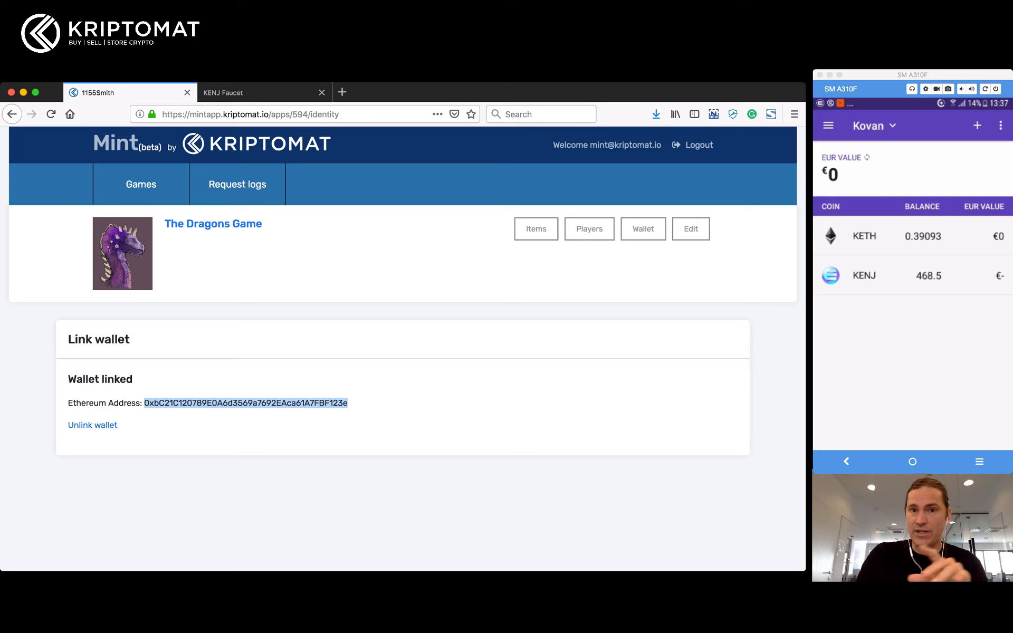
# Step: Go to The Dragons Game's Items list and choose '+ Create a new item'
pyautogui.click(246, 403)
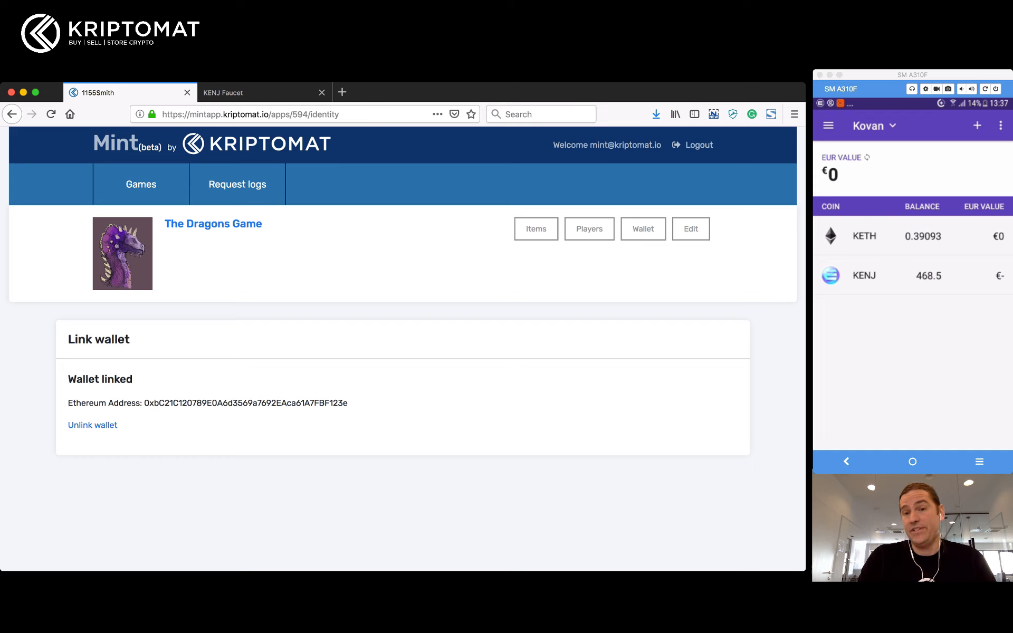
pyautogui.click(536, 229)
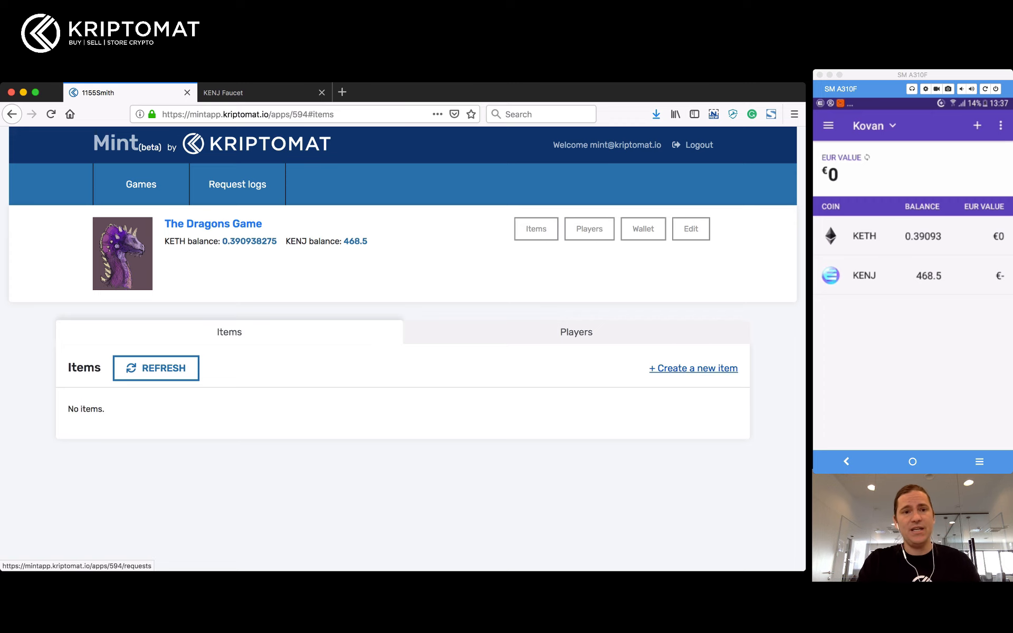
pyautogui.click(694, 368)
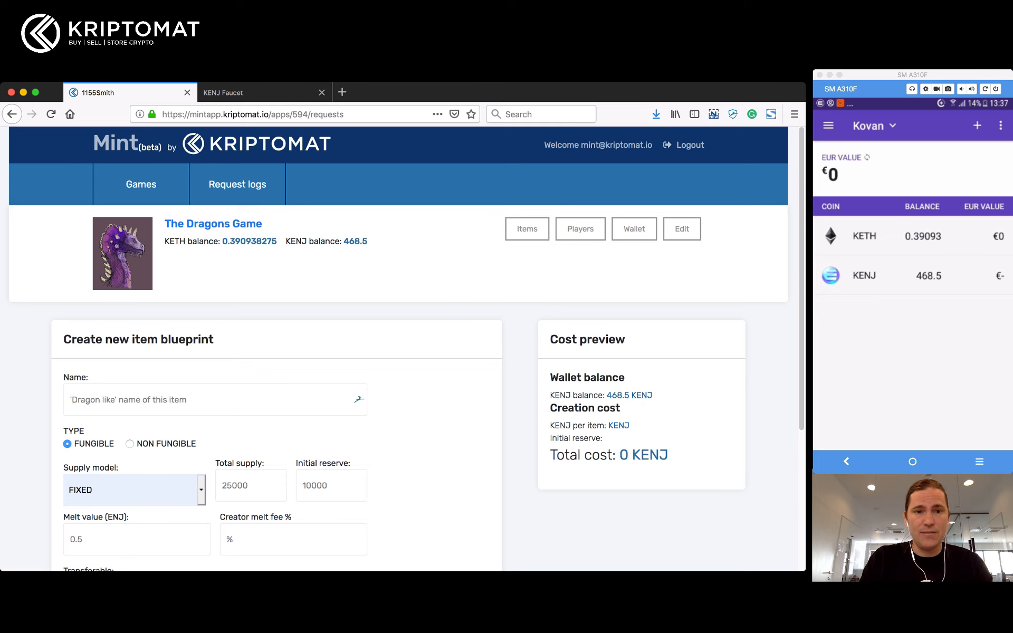
# Step: Type 'A Volcano Nest' into the blueprint's Name field, dismissing the autofill popup
pyautogui.click(211, 400)
pyautogui.press('Escape')
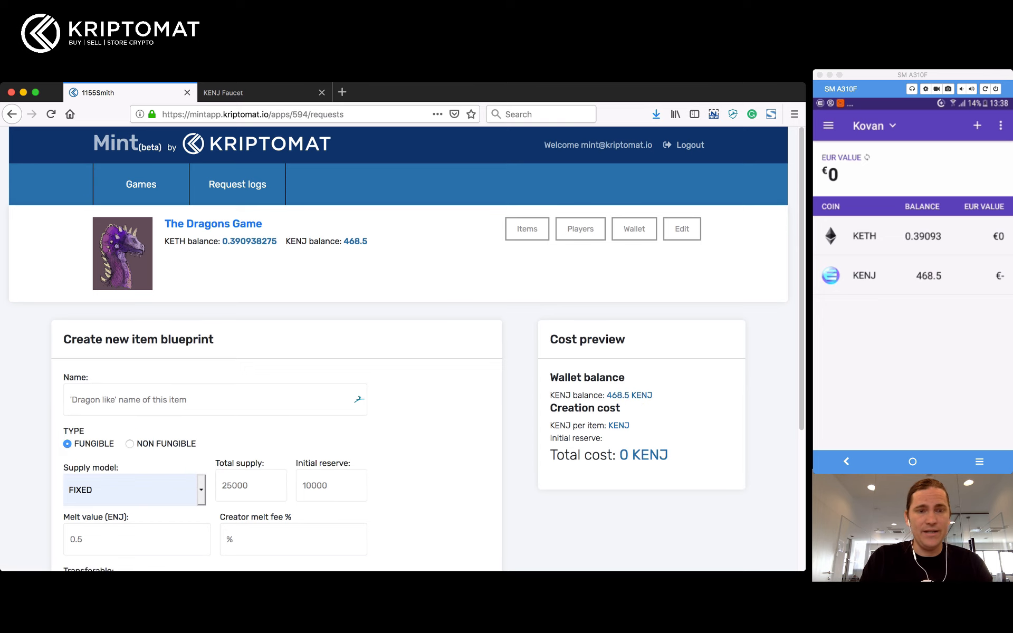
pyautogui.scroll(-5, 401, 349)
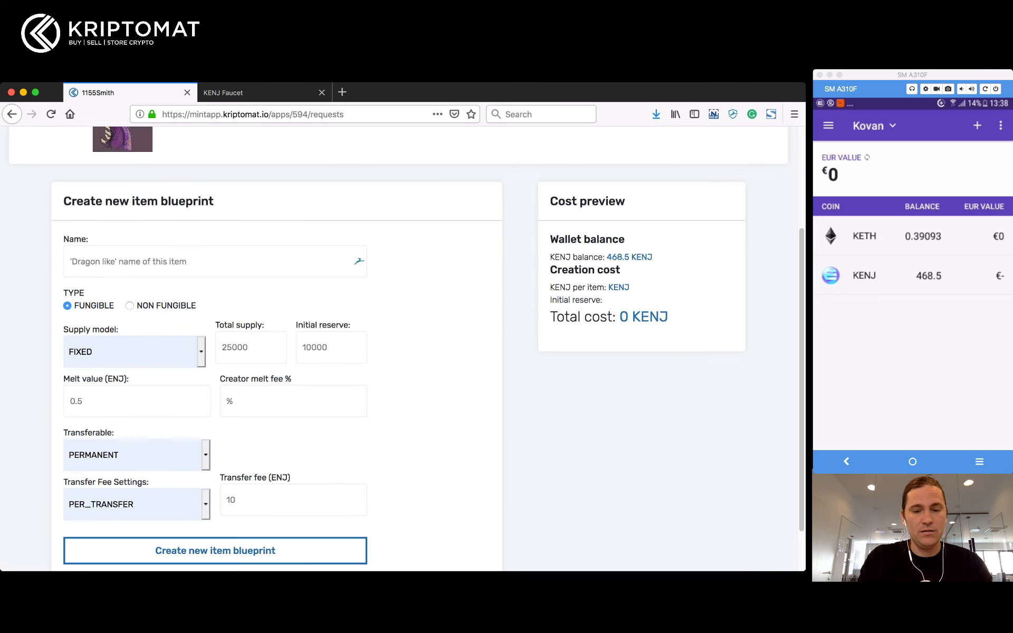
pyautogui.write('Vo')
pyautogui.press('BackSpace')
pyautogui.press('BackSpace')
pyautogui.write('A ')
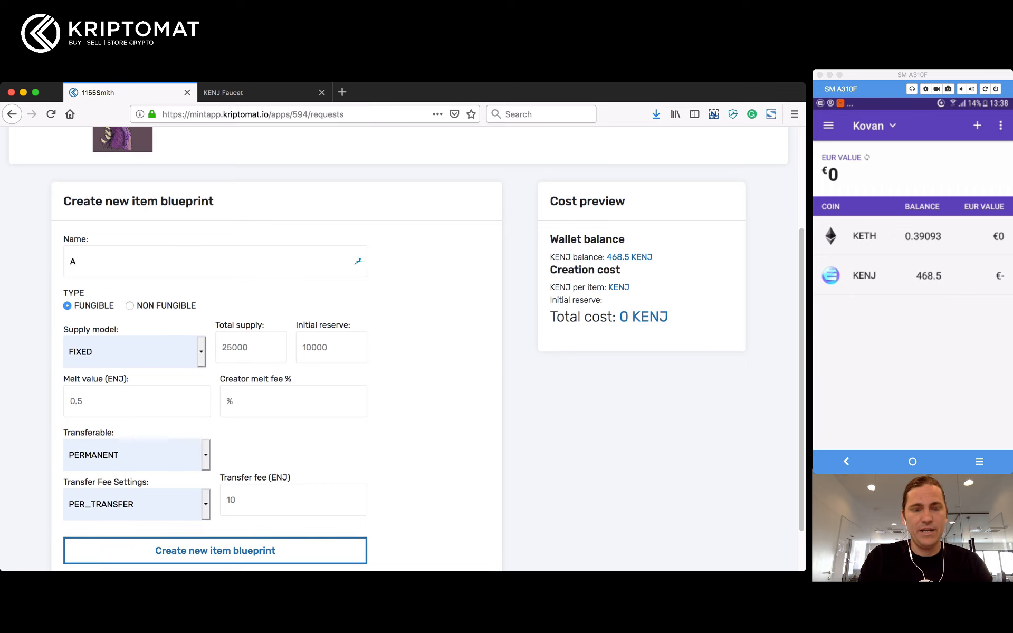
pyautogui.write('Volcano Nest')
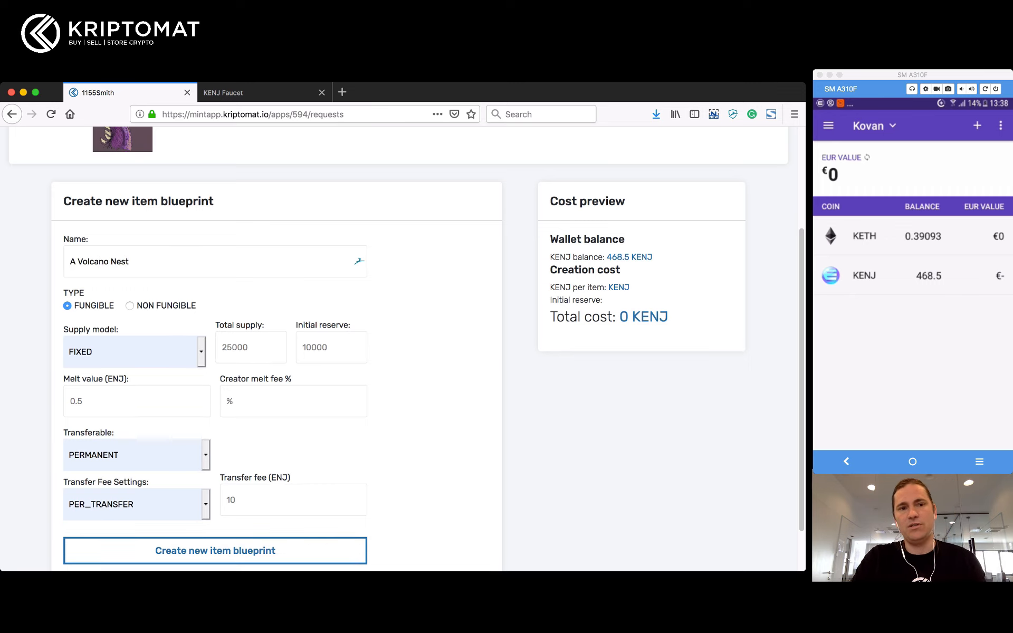
pyautogui.scroll(2, 401, 348)
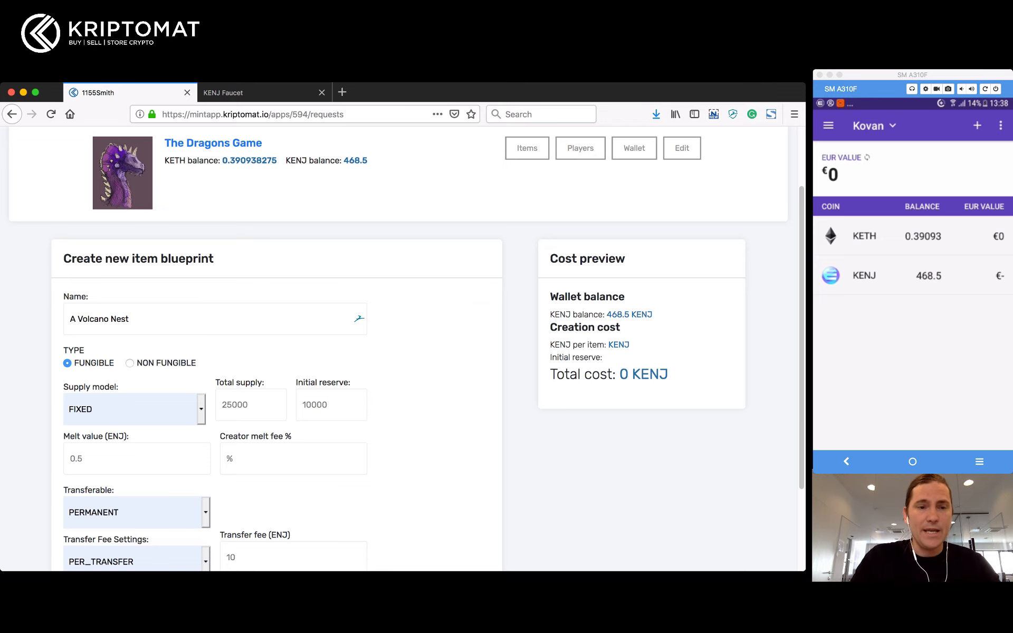
pyautogui.scroll(-3, 401, 349)
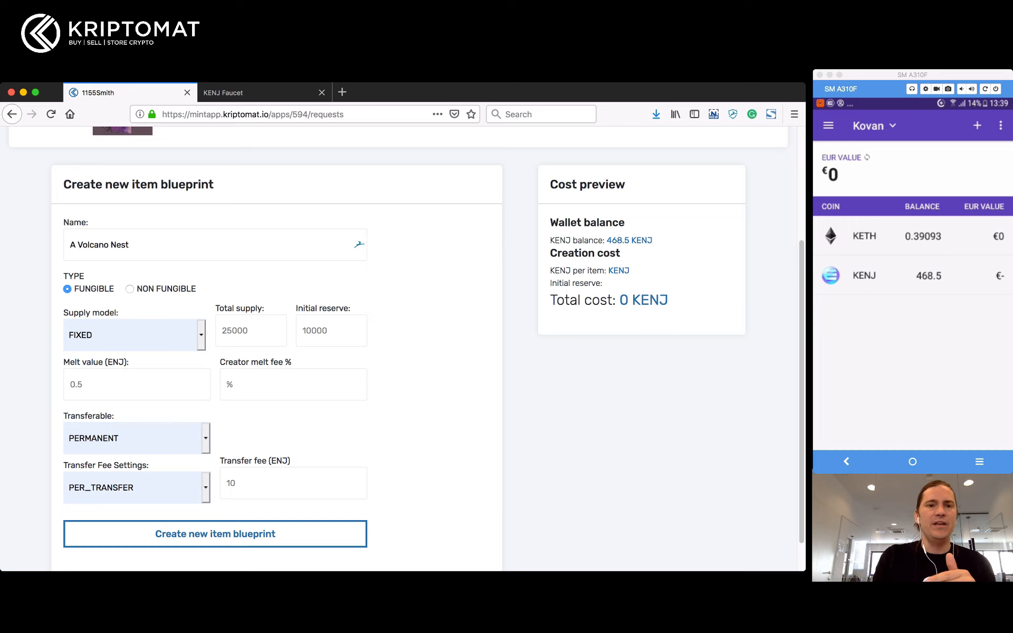
# Step: Change the blueprint's supply model from FIXED to COLLAPSING
pyautogui.click(130, 335)
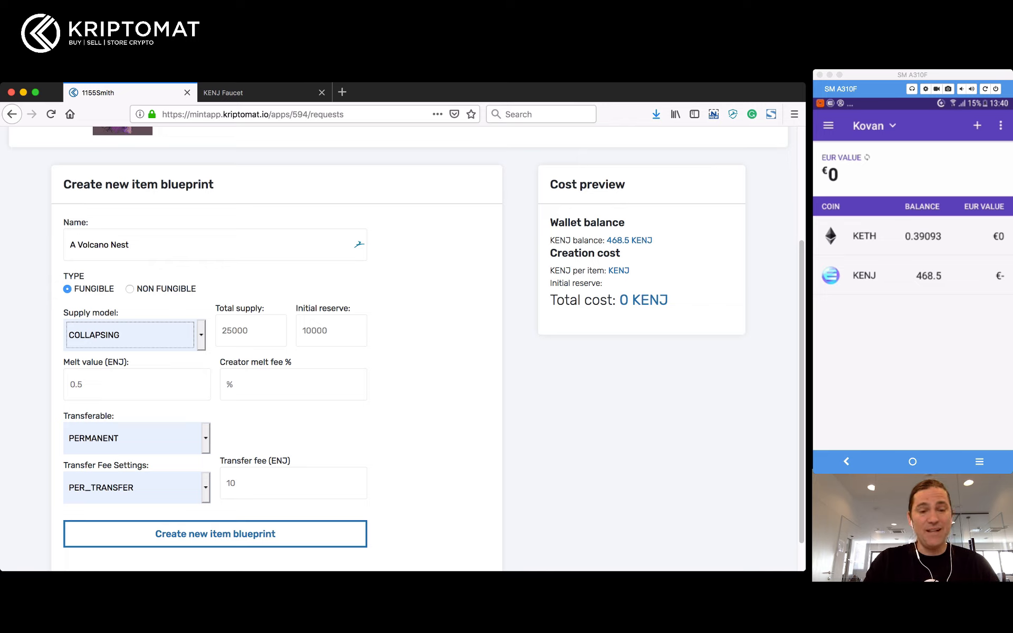
# Step: Set the melt value to 1 ENJ and the creator melt fee to 10%
pyautogui.click(106, 385)
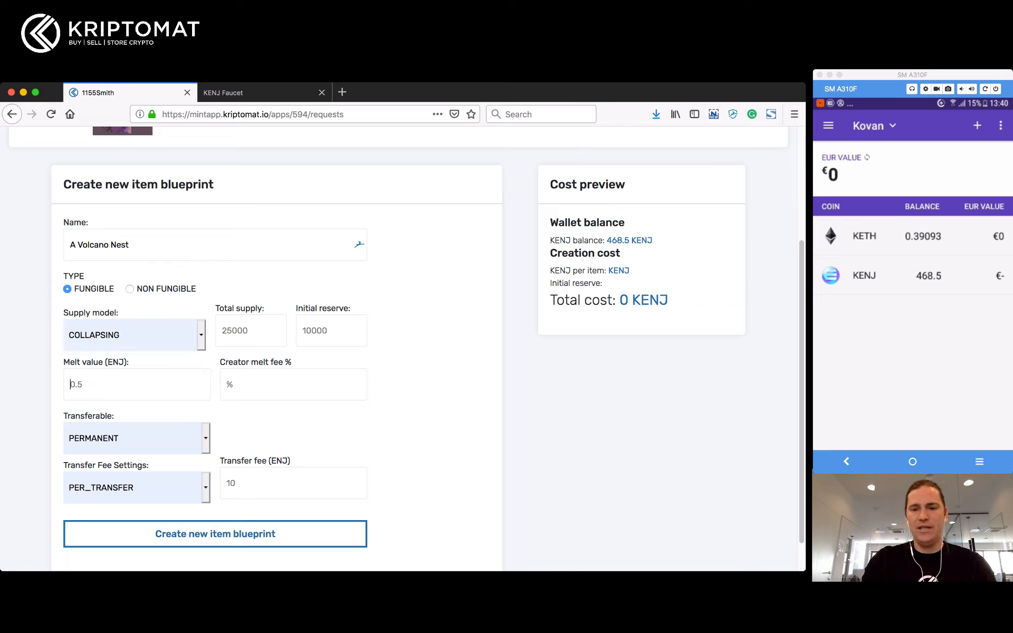
pyautogui.write('0.5')
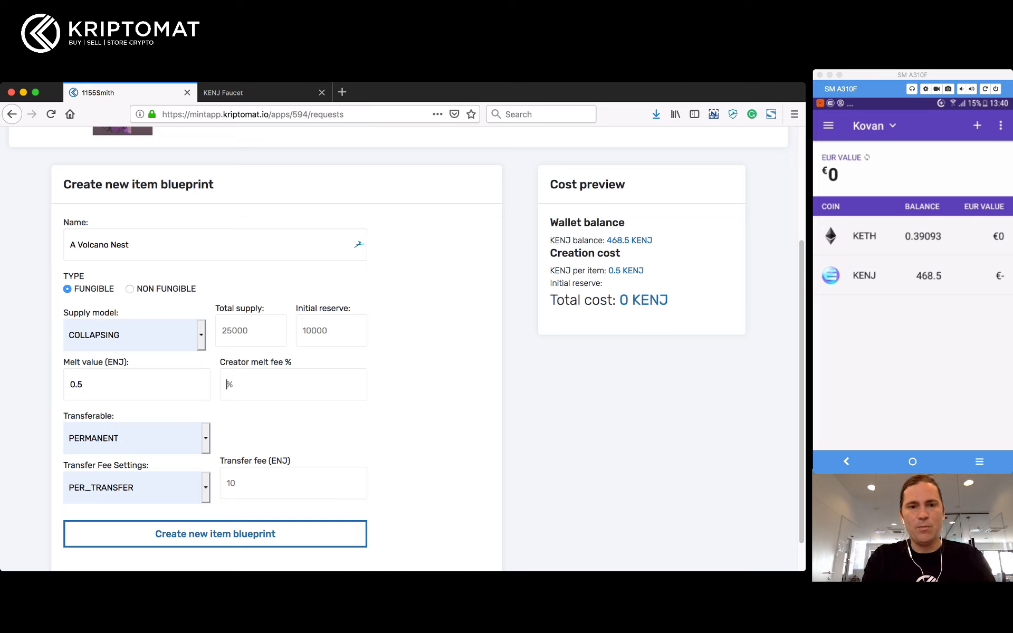
pyautogui.write('10')
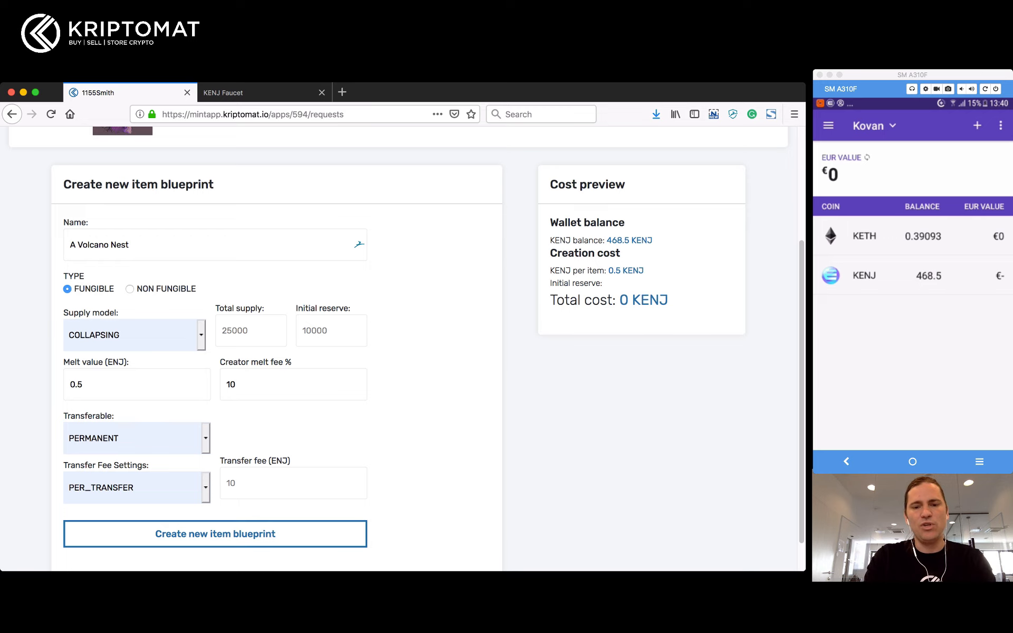
pyautogui.press('BackSpace')
pyautogui.press('BackSpace')
pyautogui.write('50')
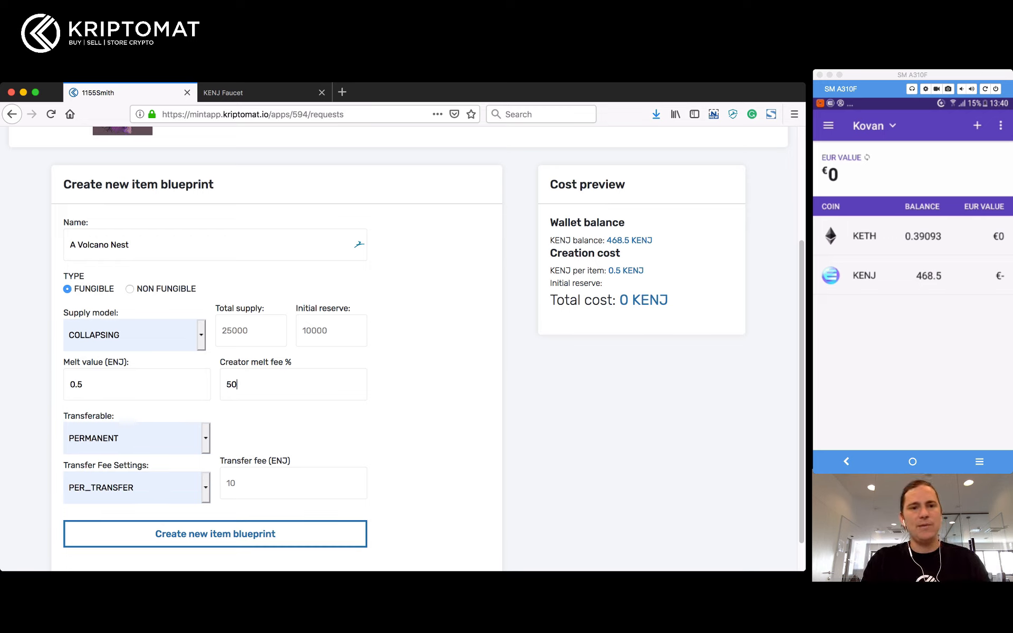
pyautogui.press('super+a')
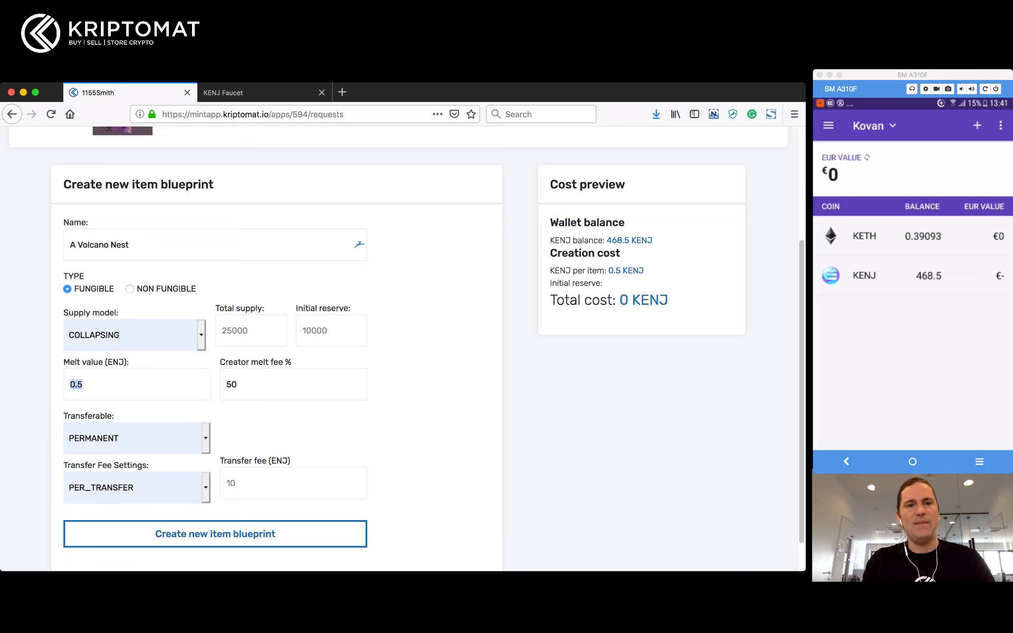
pyautogui.write('1')
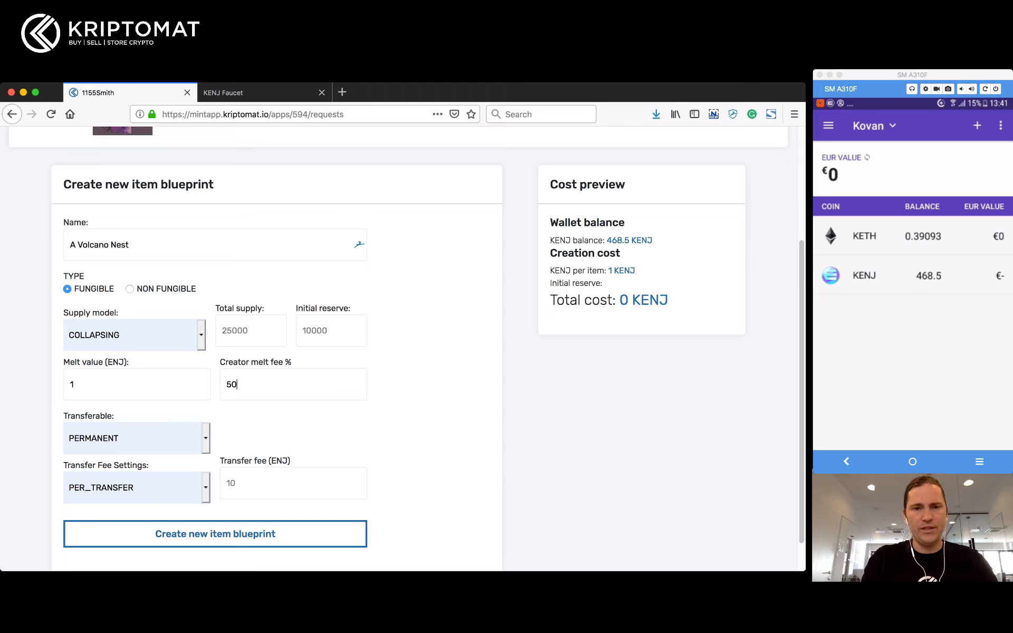
pyautogui.press('super+a')
pyautogui.write('1')
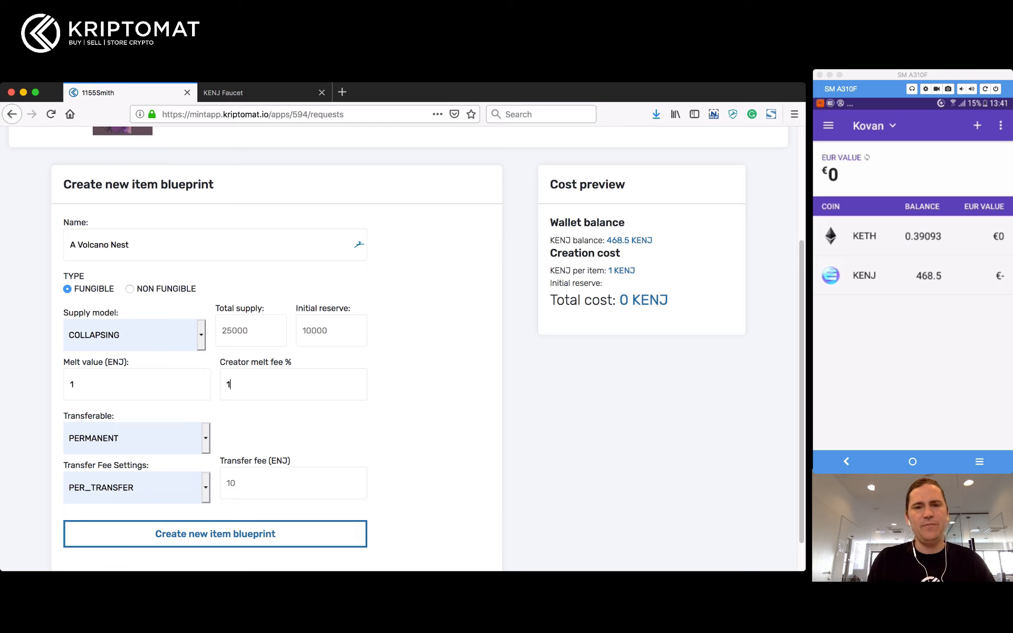
pyautogui.write('0')
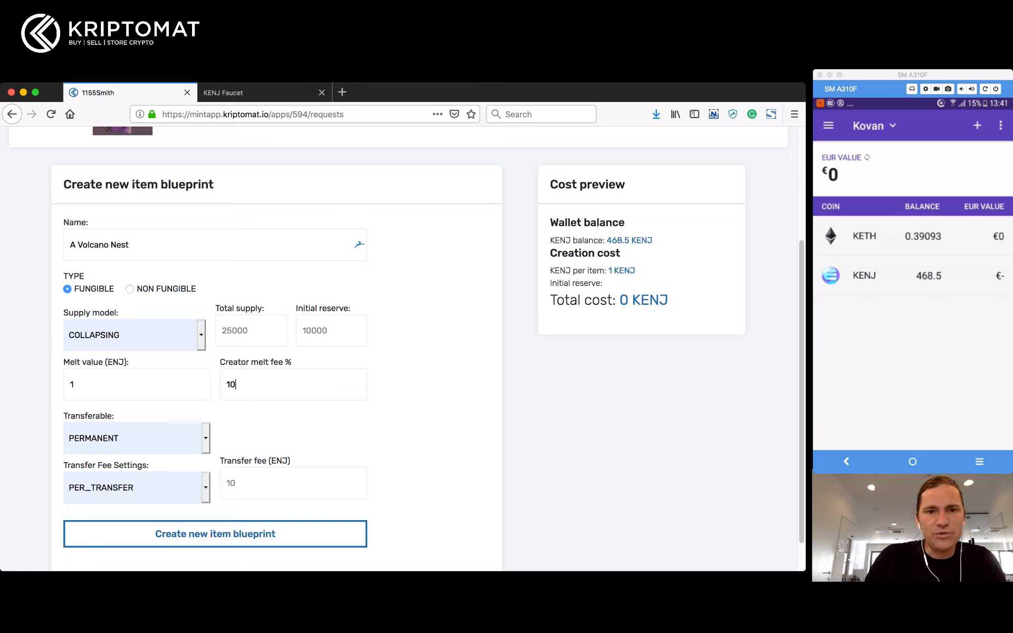
# Step: Make the item non-fungible with FIXED supply, total supply 100 and initial reserve 10
pyautogui.click(248, 330)
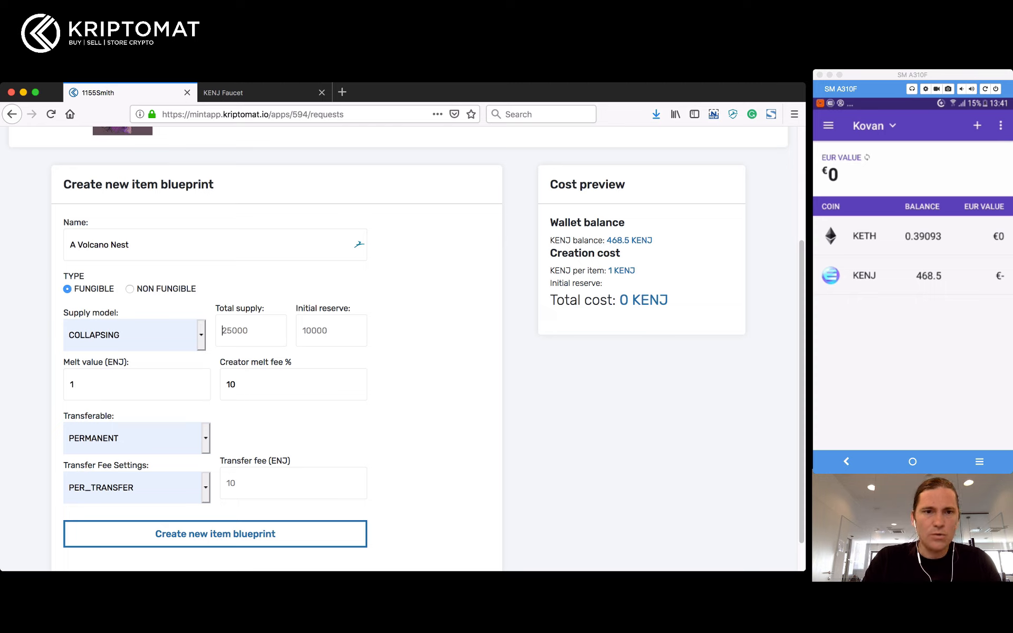
pyautogui.click(134, 335)
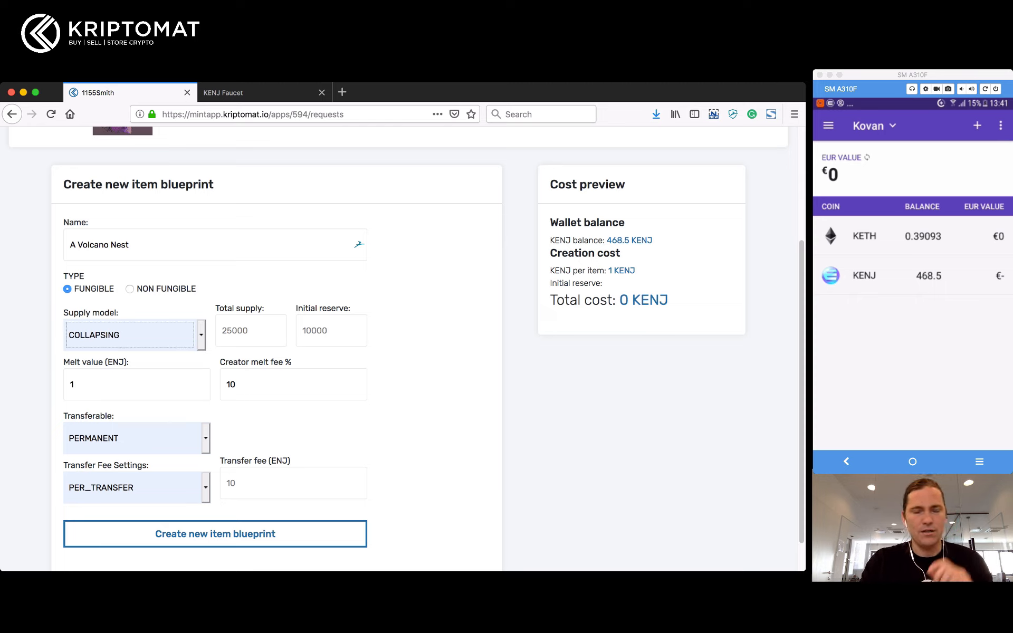
pyautogui.click(95, 359)
pyautogui.click(248, 331)
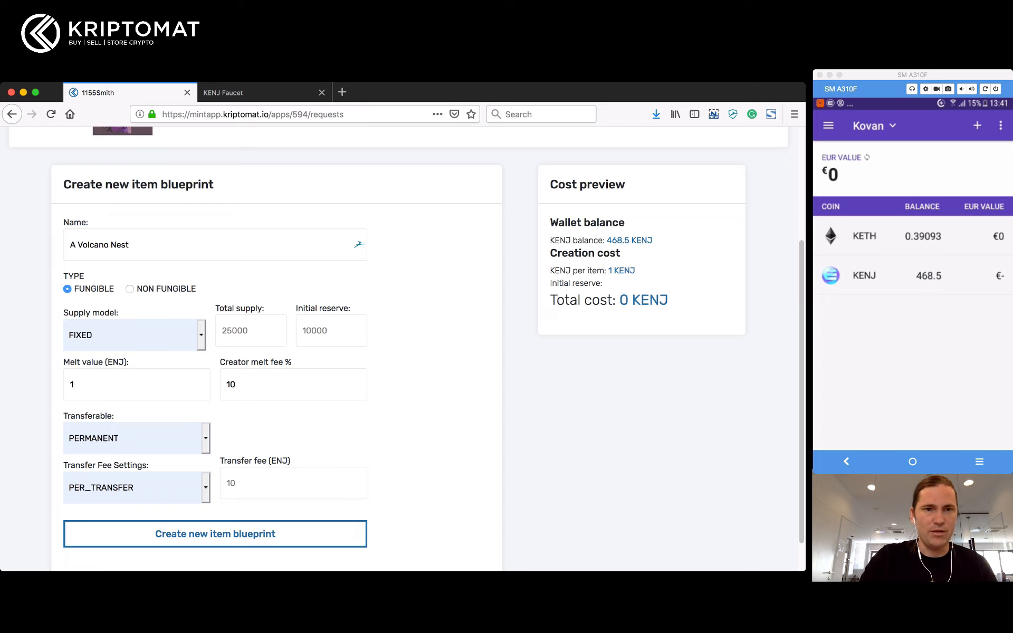
pyautogui.click(130, 290)
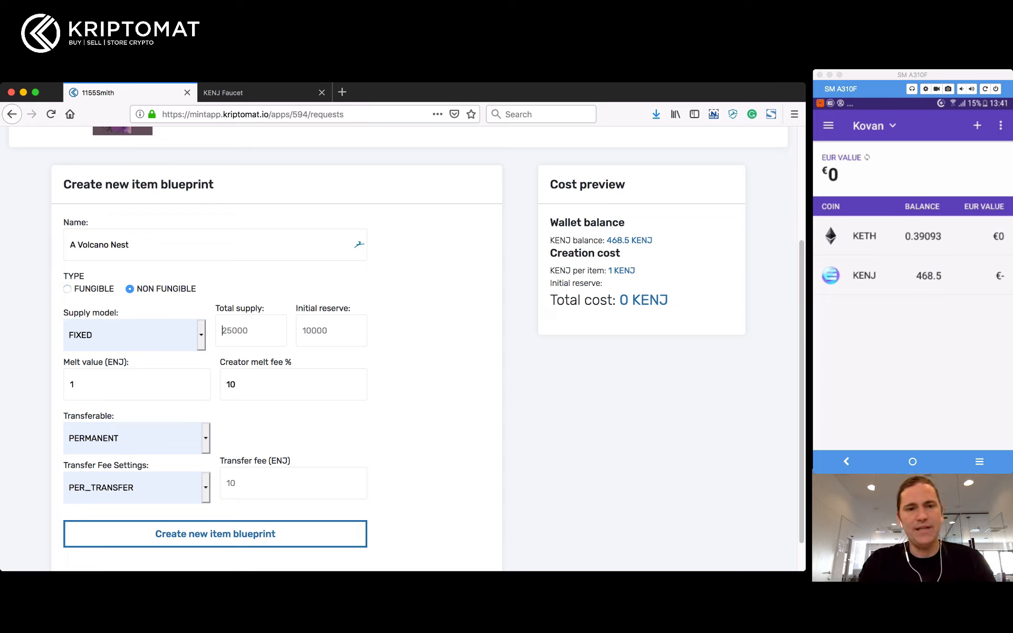
pyautogui.write('100')
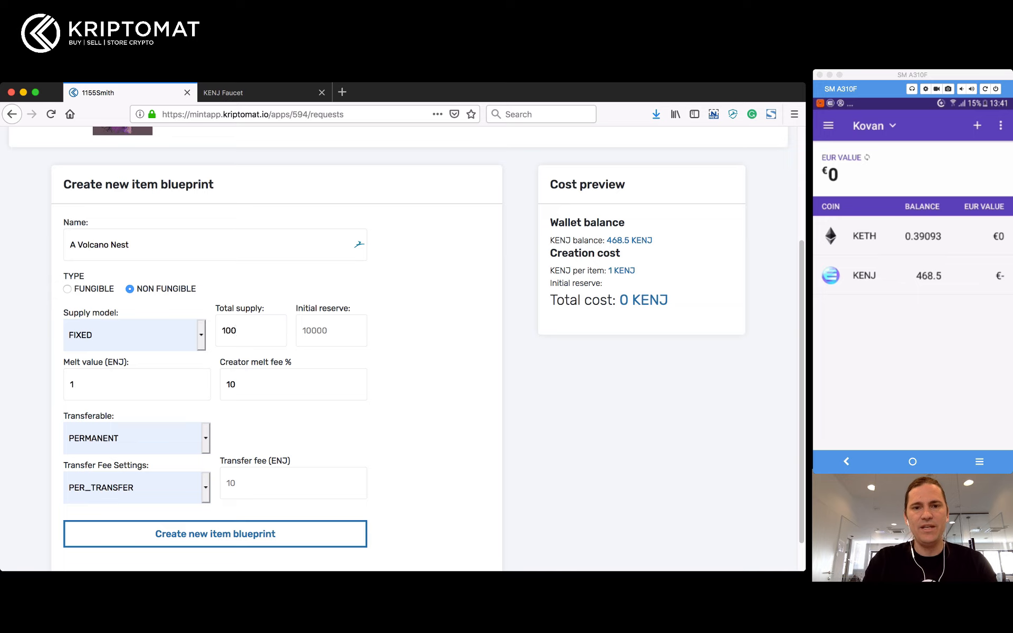
pyautogui.write('10')
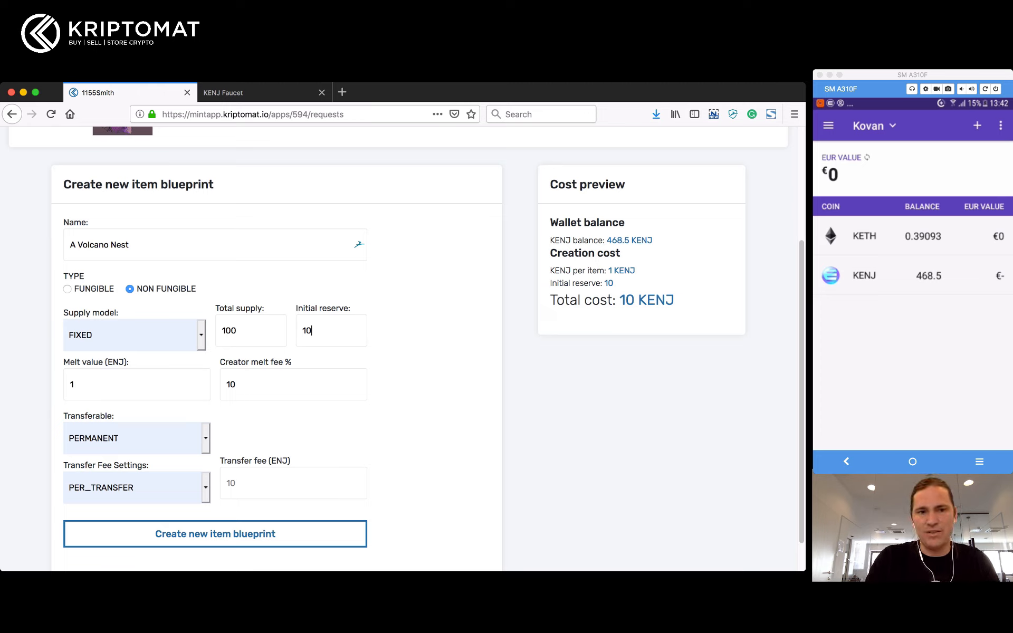
pyautogui.moveTo(353, 309); pyautogui.dragTo(298, 309)
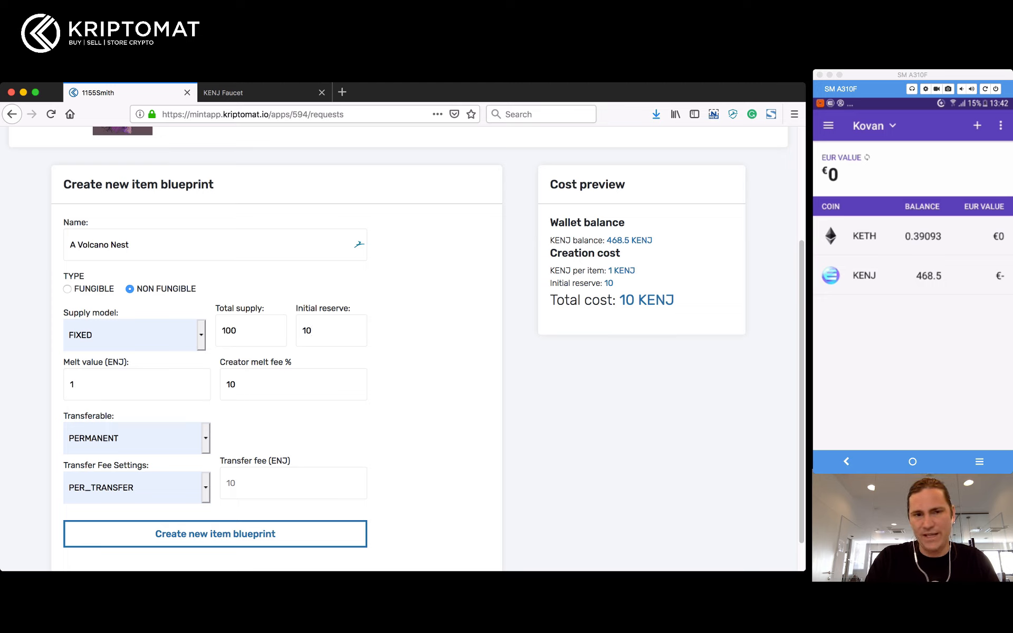
pyautogui.moveTo(119, 363); pyautogui.dragTo(64, 363)
pyautogui.click(63, 363)
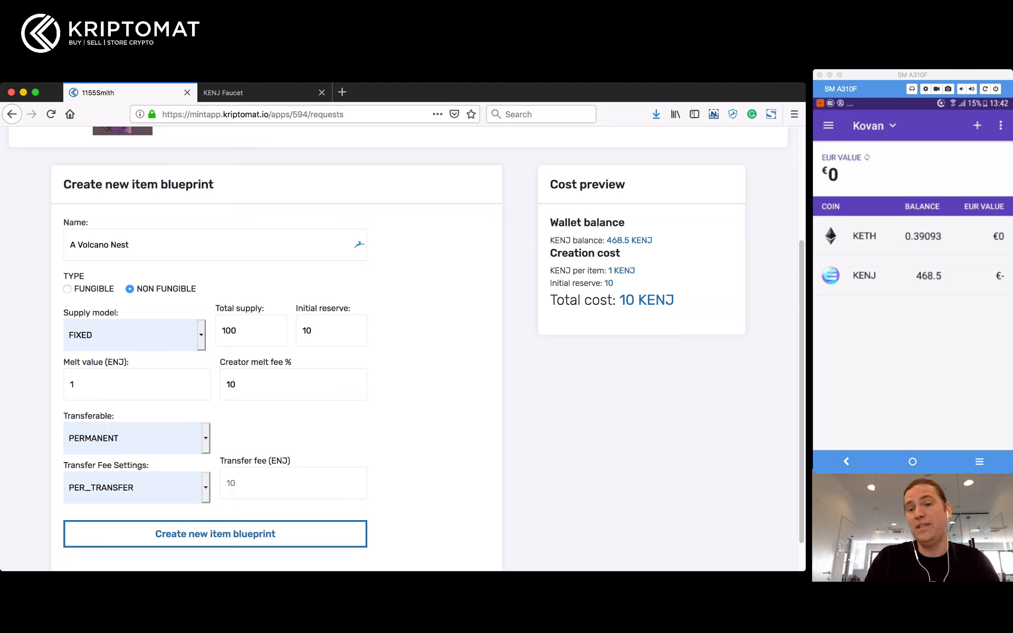
pyautogui.moveTo(675, 300); pyautogui.dragTo(565, 300)
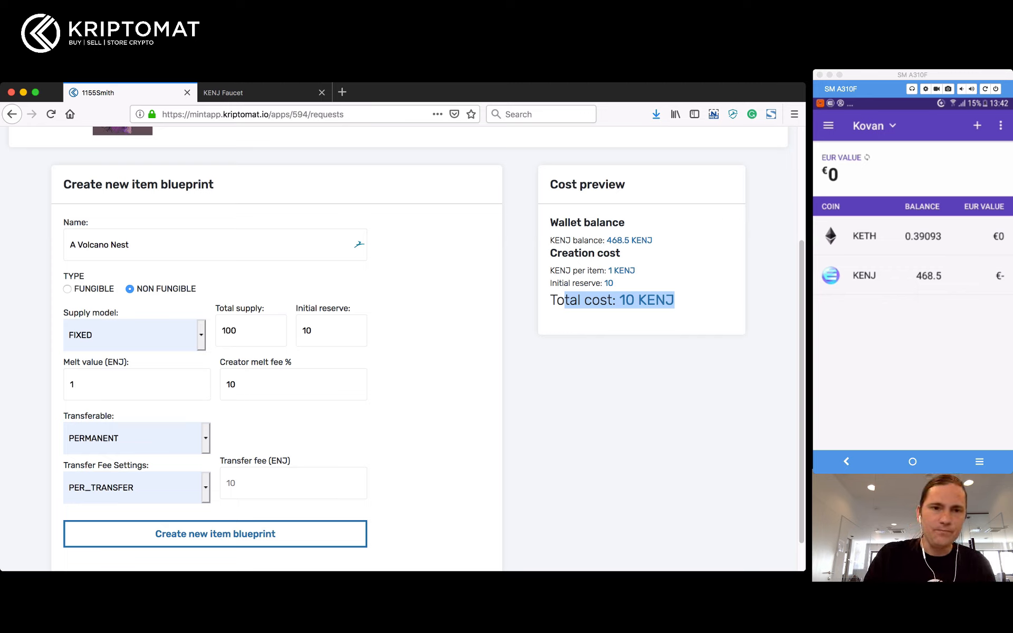
pyautogui.click(130, 336)
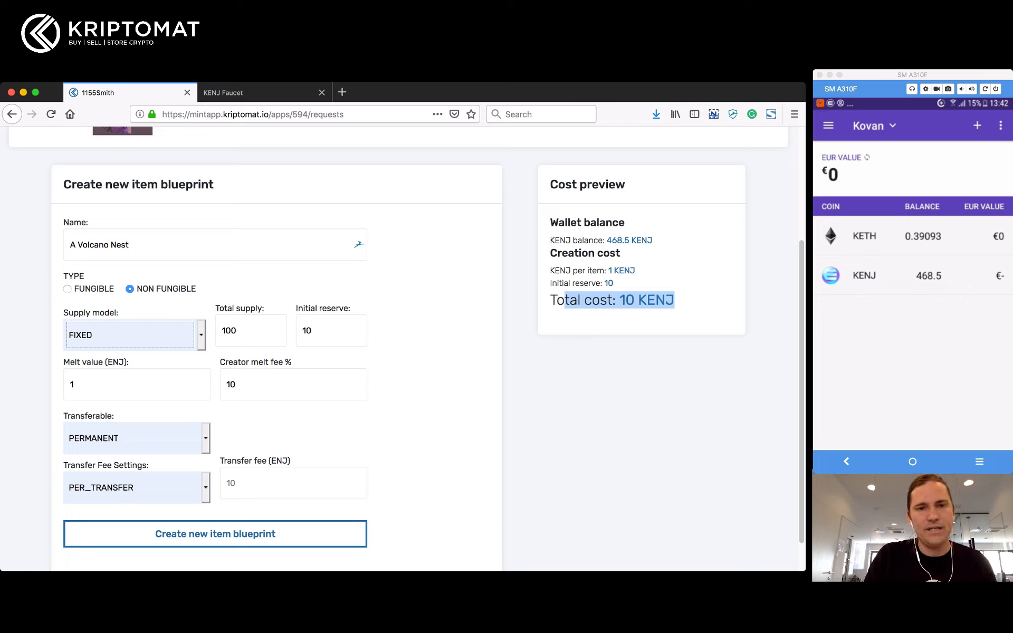
pyautogui.click(240, 331)
pyautogui.doubleClick(229, 331)
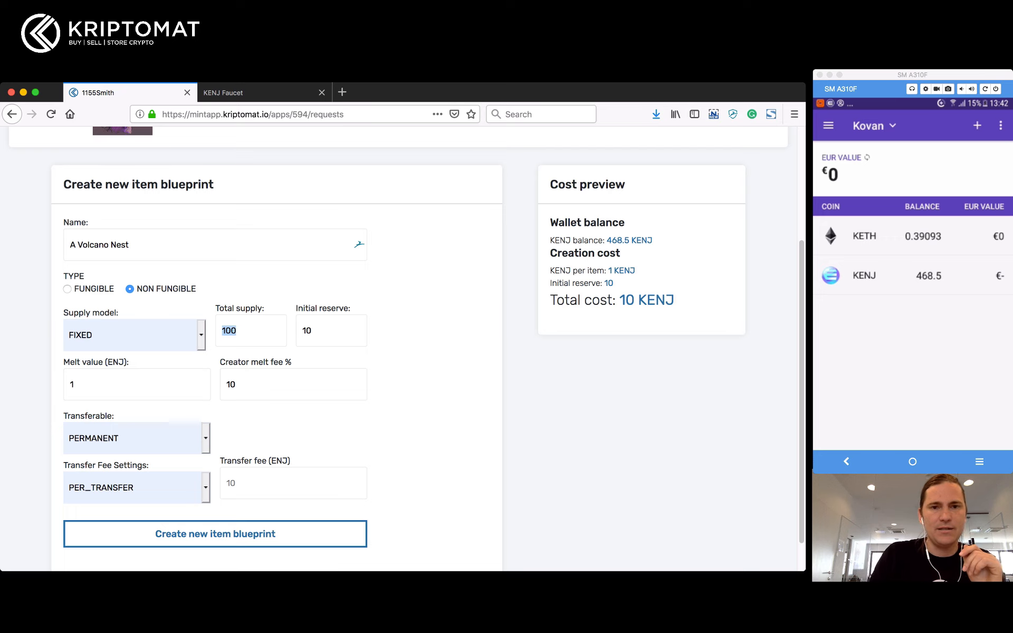
pyautogui.scroll(-1, 407, 349)
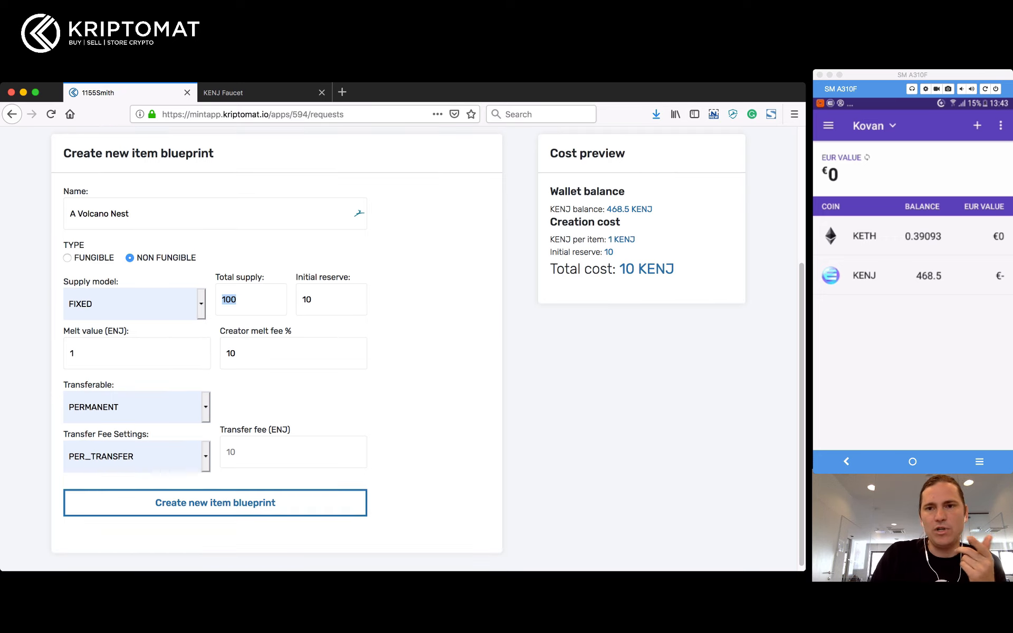
pyautogui.scroll(-1, 398, 340)
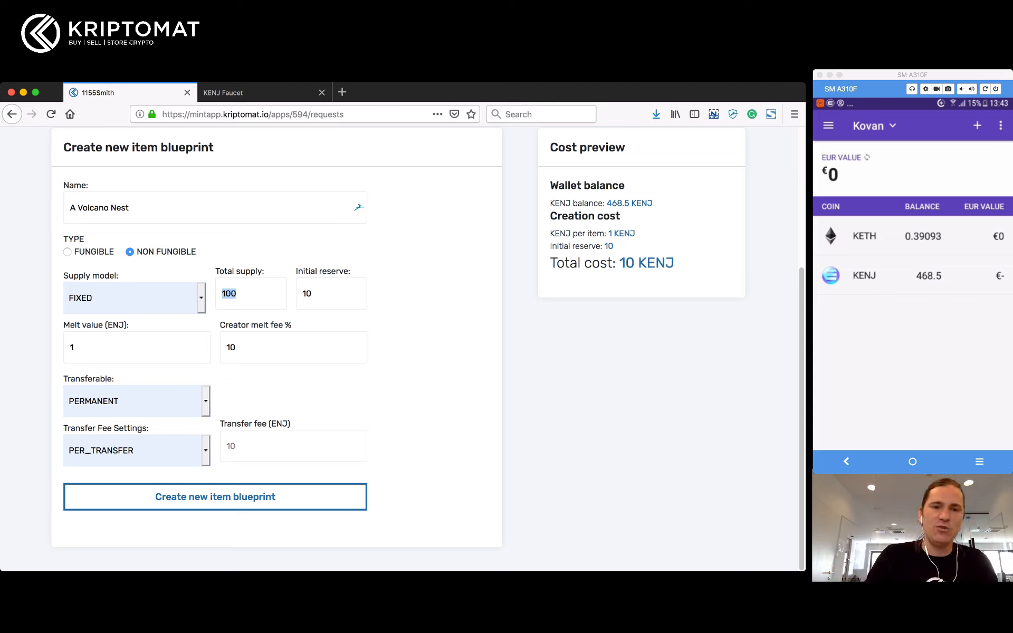
# Step: Set transferability to TEMPORARY with a 1 ENJ per-transfer fee
pyautogui.click(137, 402)
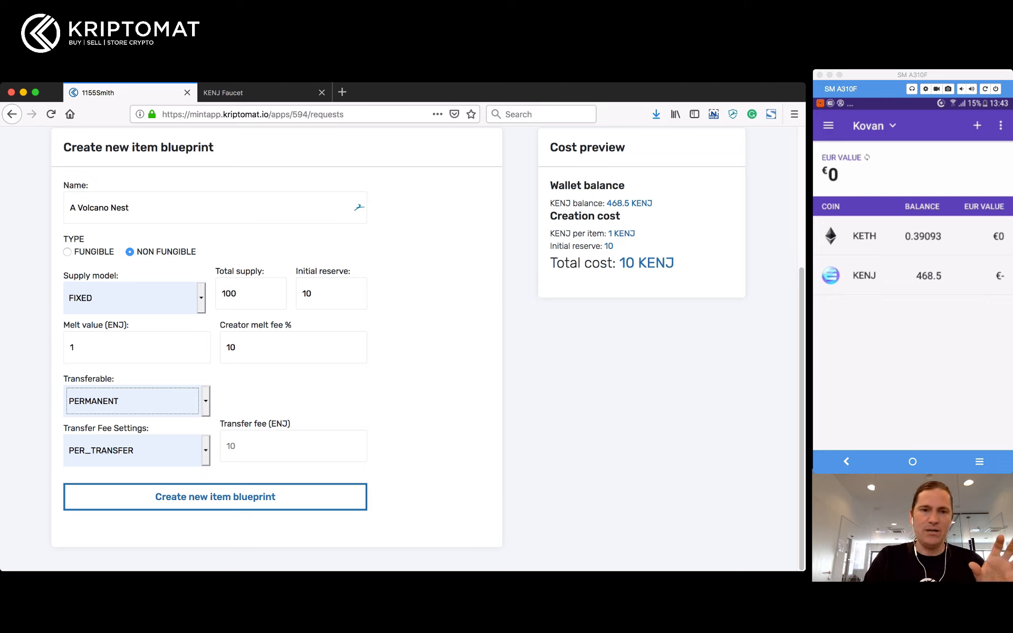
pyautogui.press('Down')
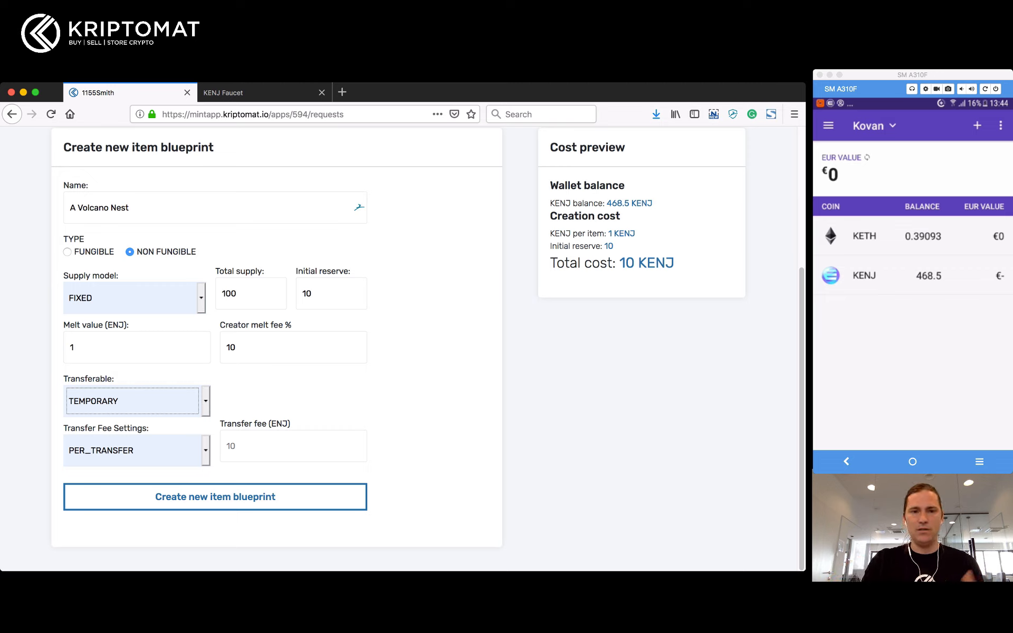
pyautogui.click(264, 446)
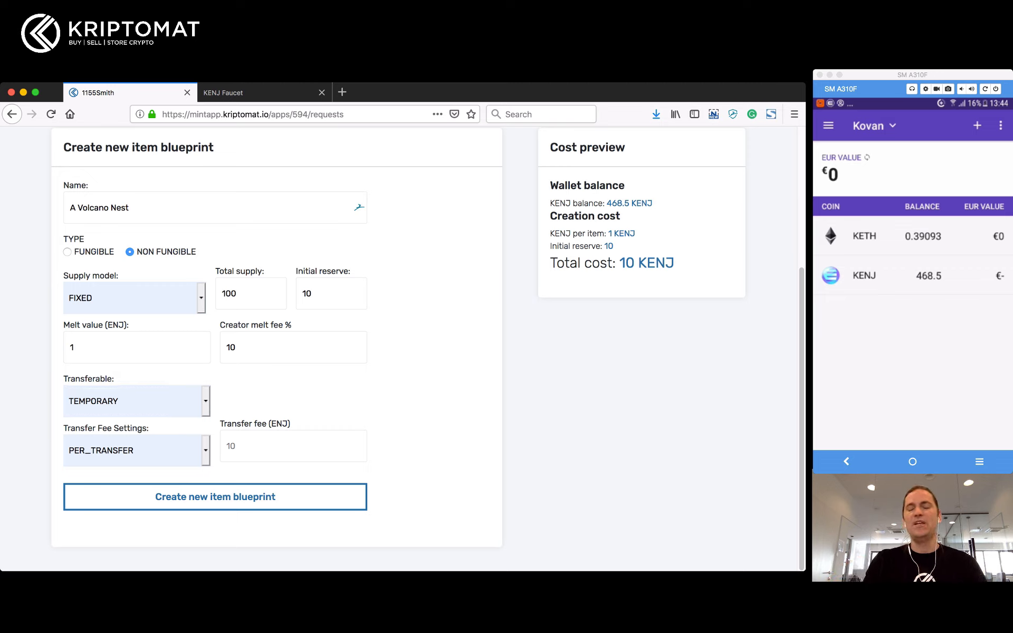
pyautogui.write('1')
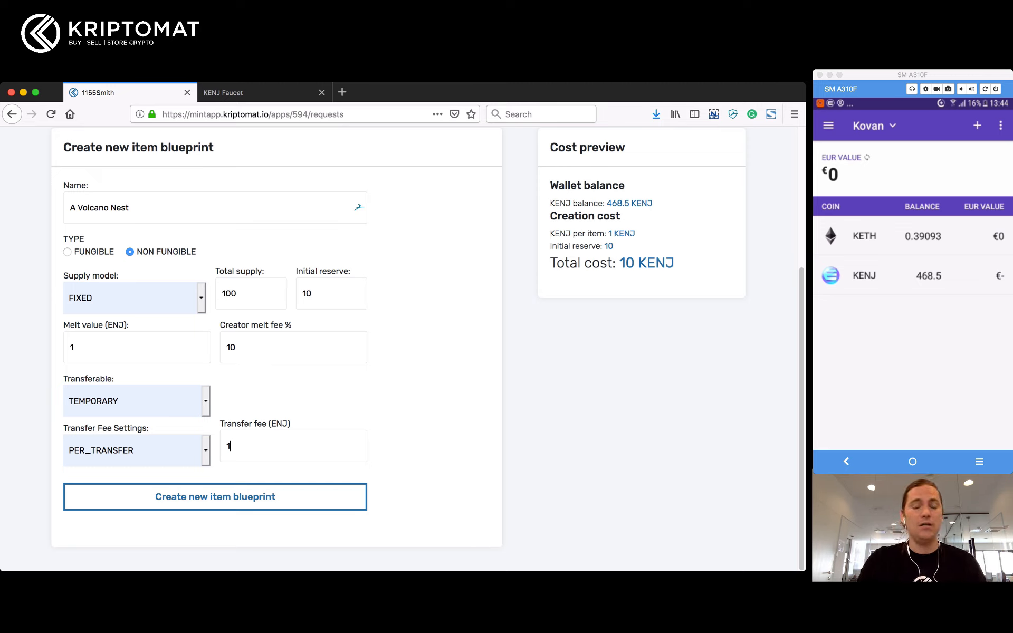
pyautogui.hotkey('shift', 'Tab')
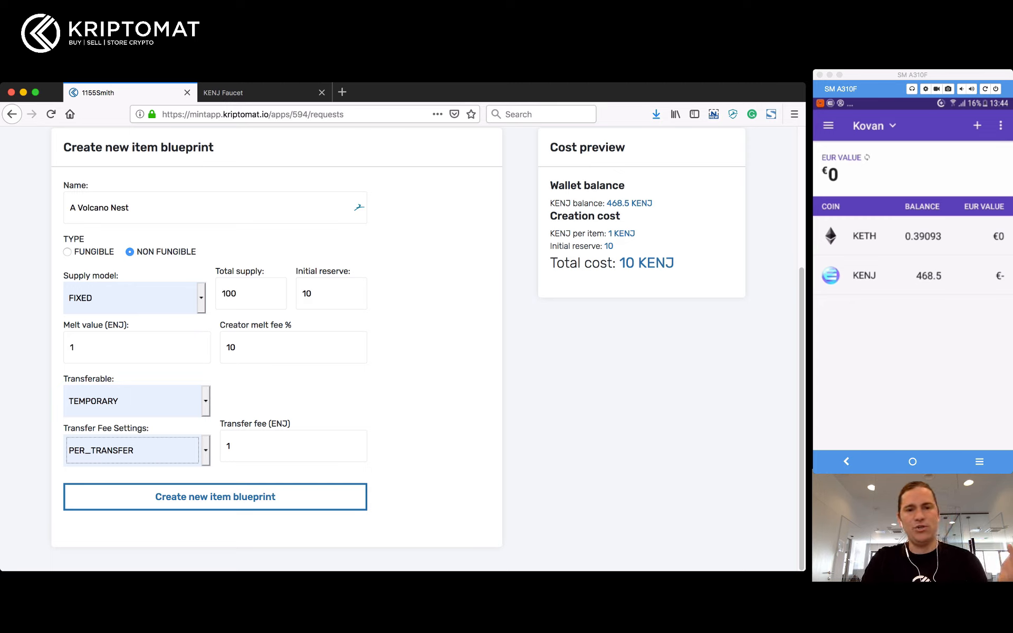
# Step: Change the transfer fee from 1 to 5 ENJ
pyautogui.click(231, 447)
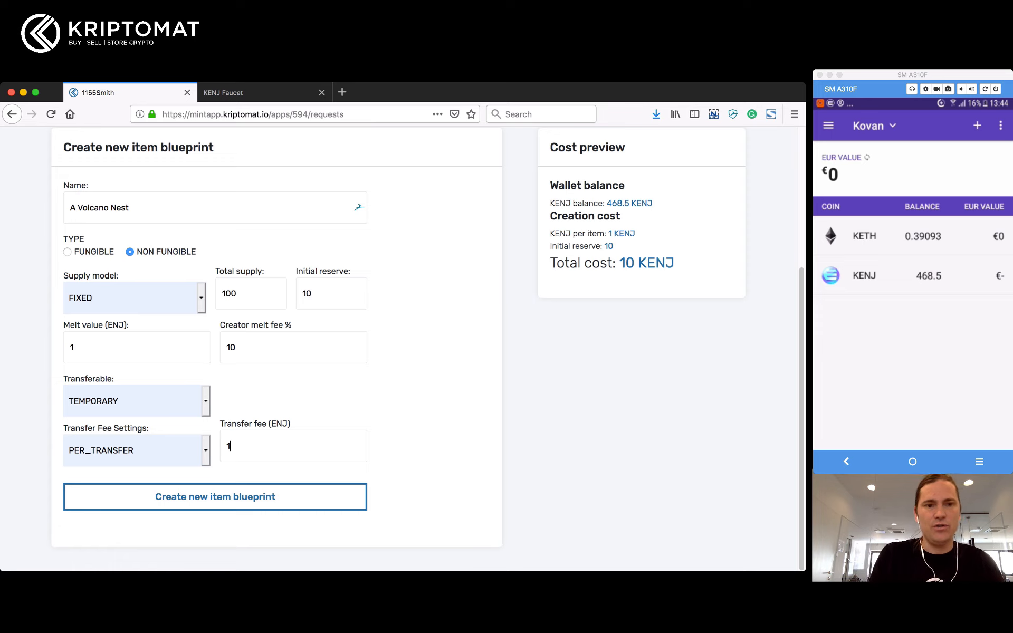
pyautogui.press('BackSpace')
pyautogui.write('5')
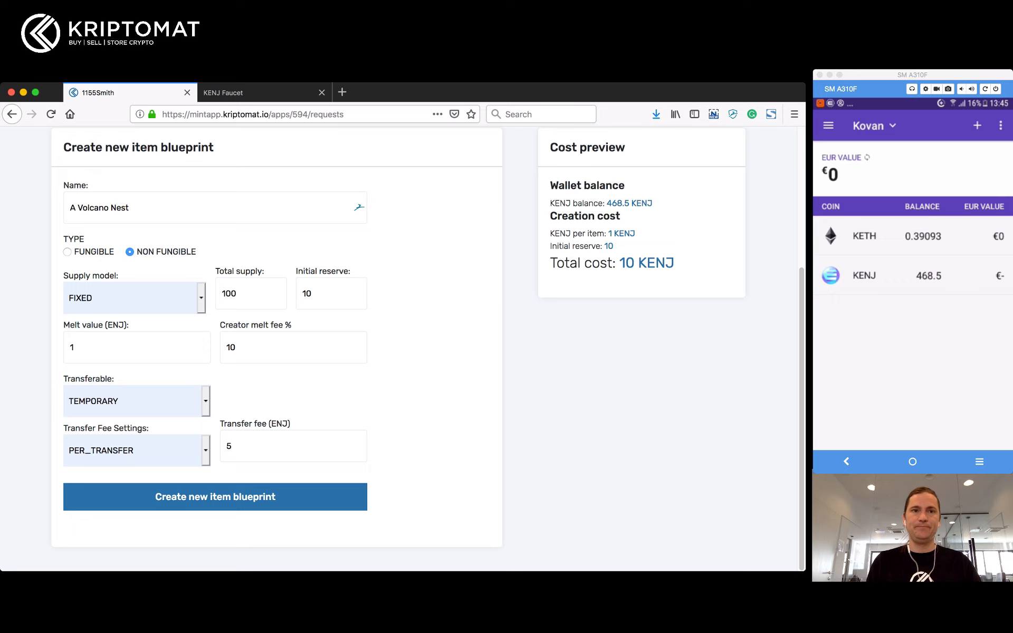
# Step: Submit the blueprint, approve creating 100 Volcano Nest items in the Enjin wallet, then view request logs
pyautogui.click(216, 497)
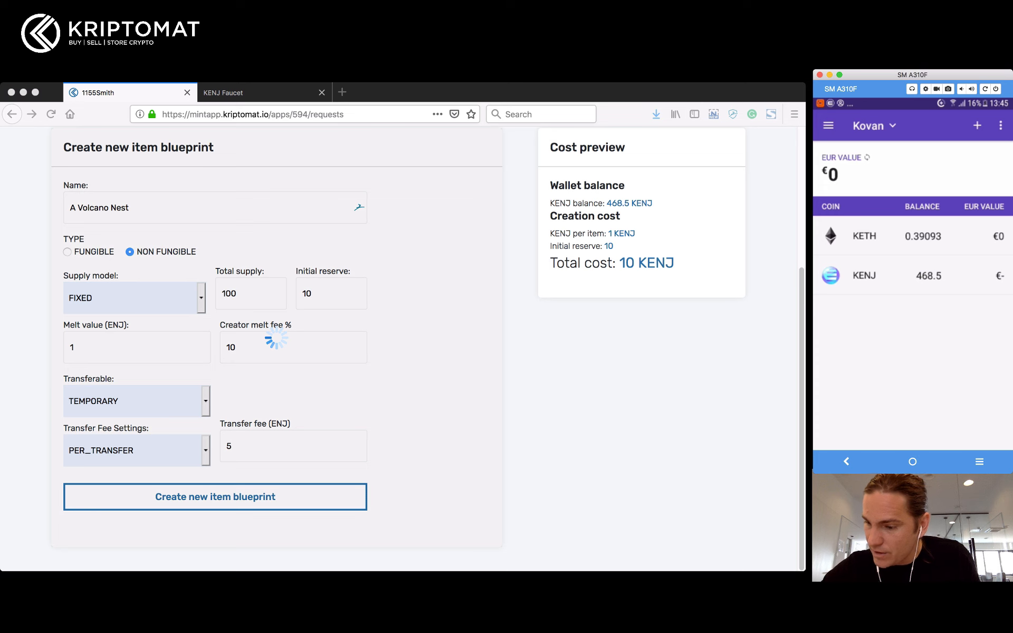
pyautogui.click(828, 125)
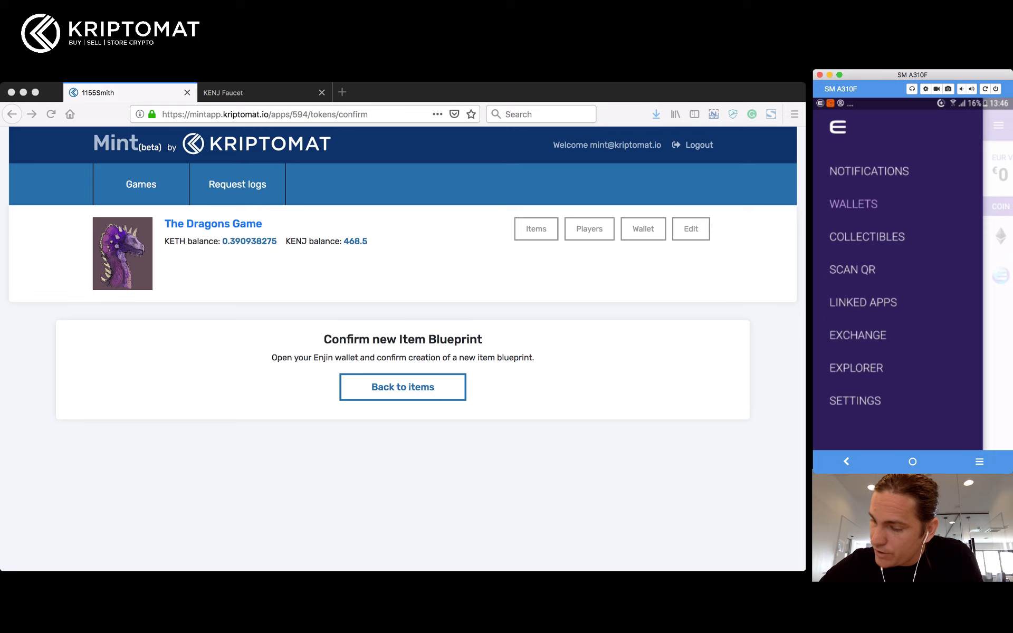
pyautogui.click(869, 172)
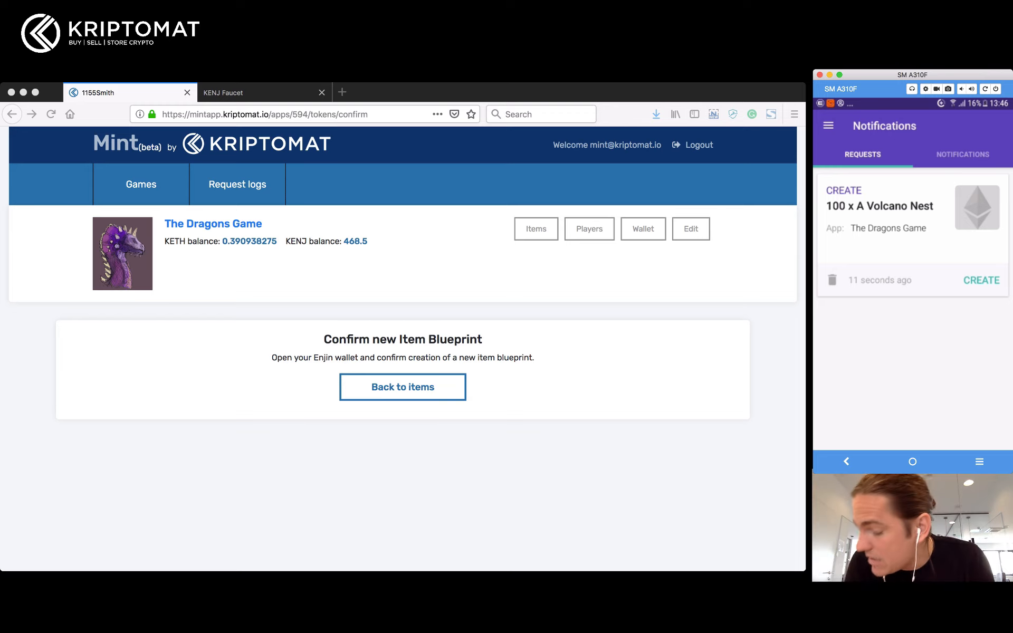
pyautogui.click(982, 280)
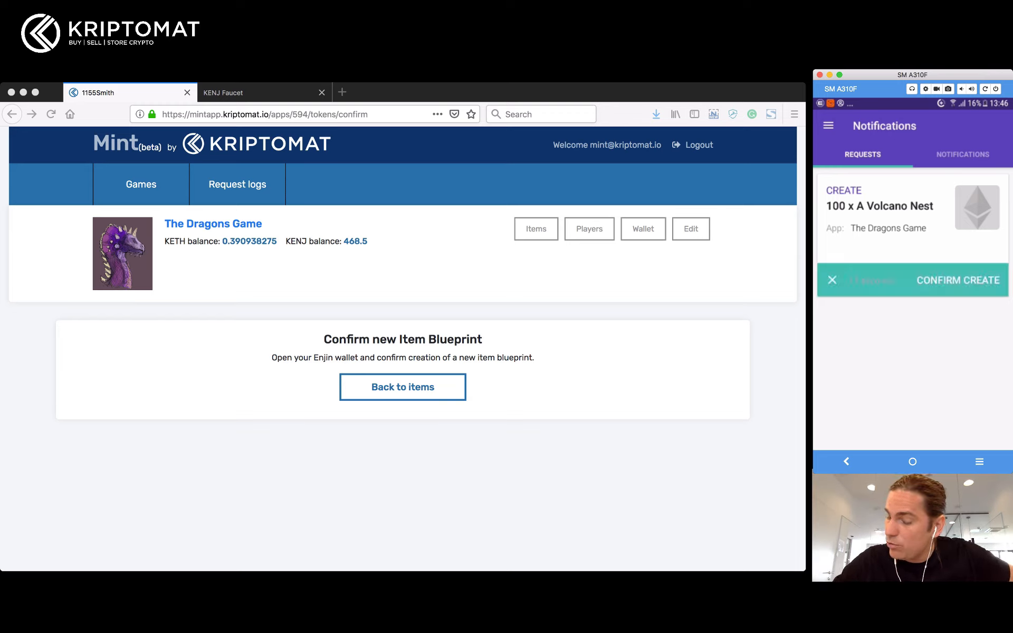
pyautogui.click(958, 280)
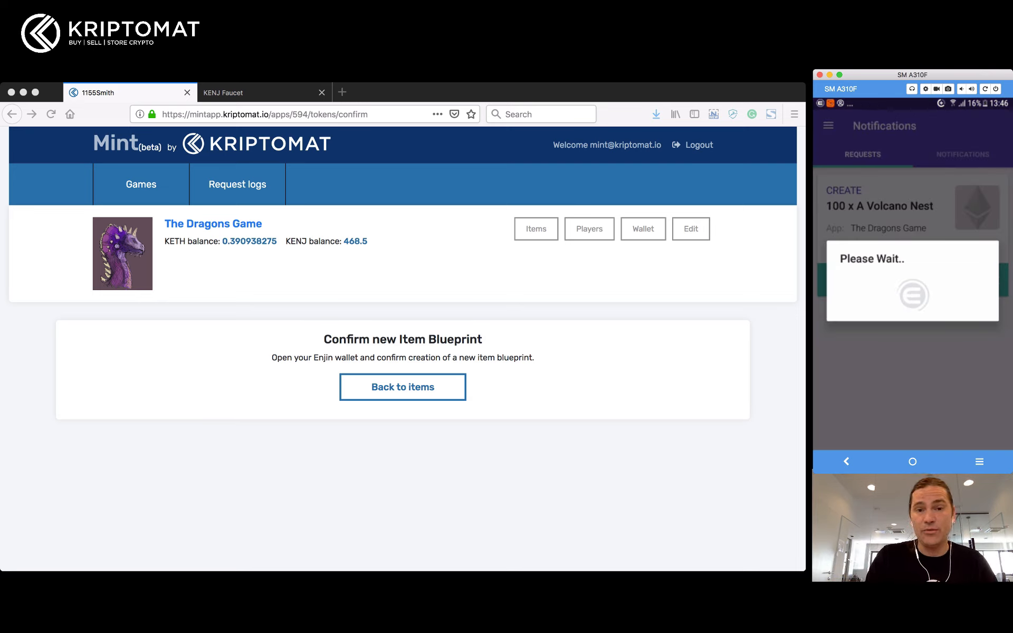
pyautogui.press('super+Tab')
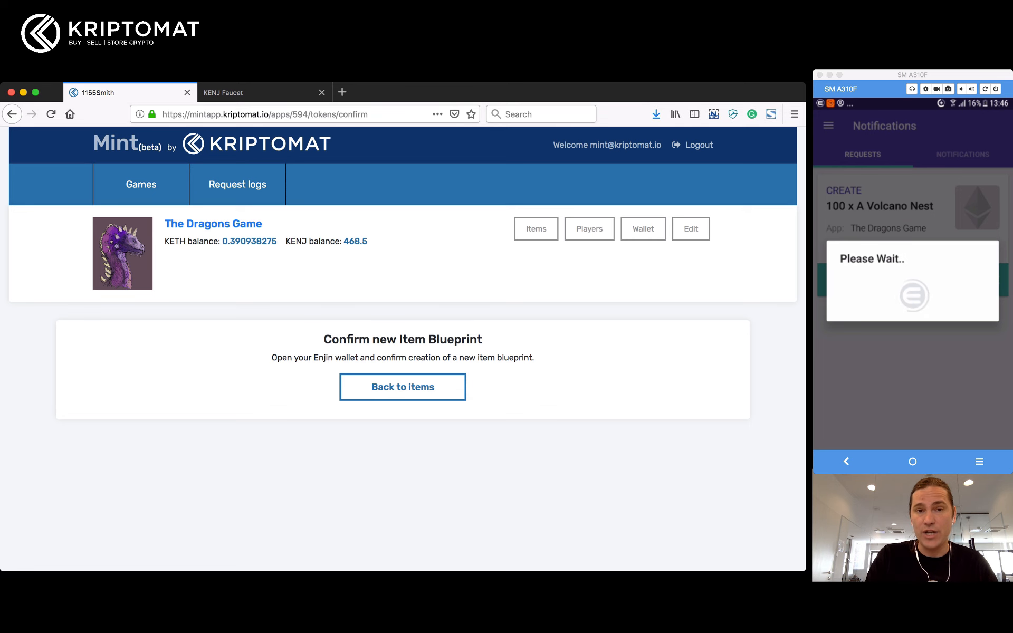
pyautogui.click(237, 184)
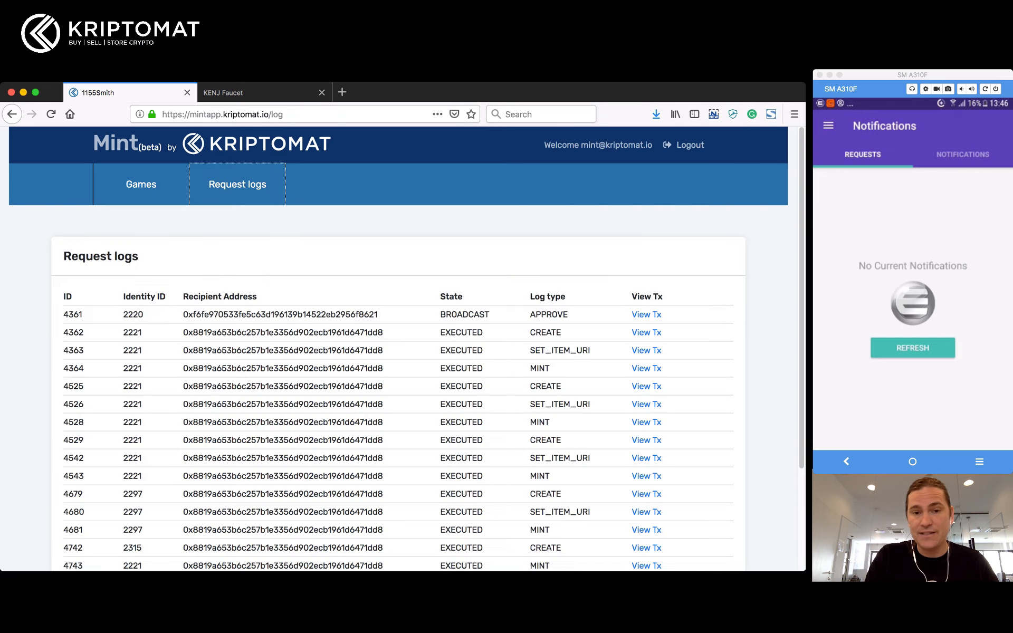
# Step: Reload the request logs until the newest CREATE request changes from PENDING to EXECUTED
pyautogui.scroll(-3, 401, 348)
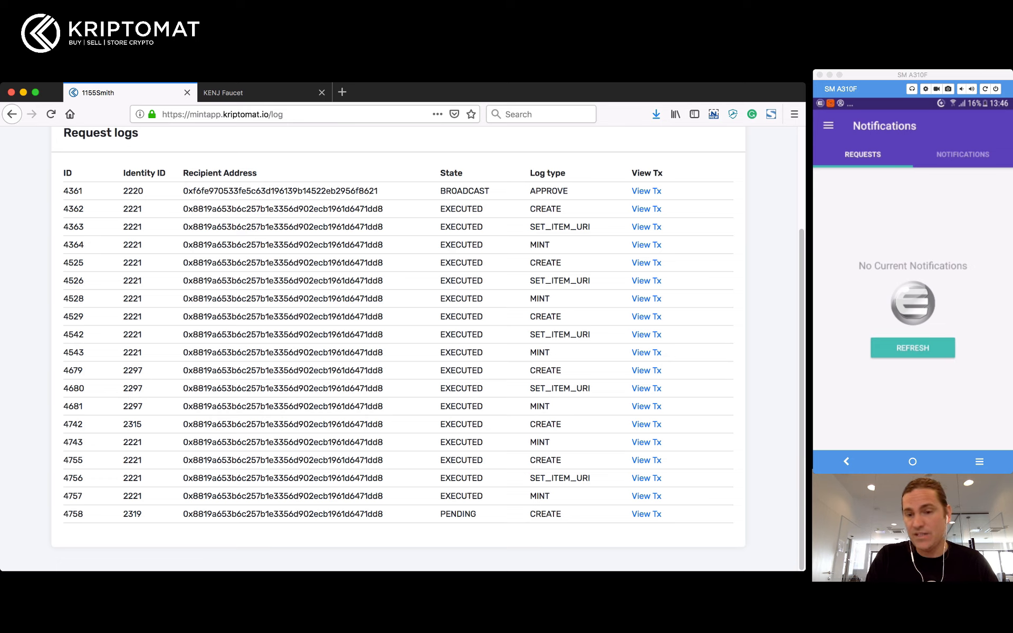
pyautogui.moveTo(440, 515)
pyautogui.mouseDown()
pyautogui.moveTo(477, 514)
pyautogui.moveTo(451, 514)
pyautogui.mouseUp()
pyautogui.doubleClick(546, 514)
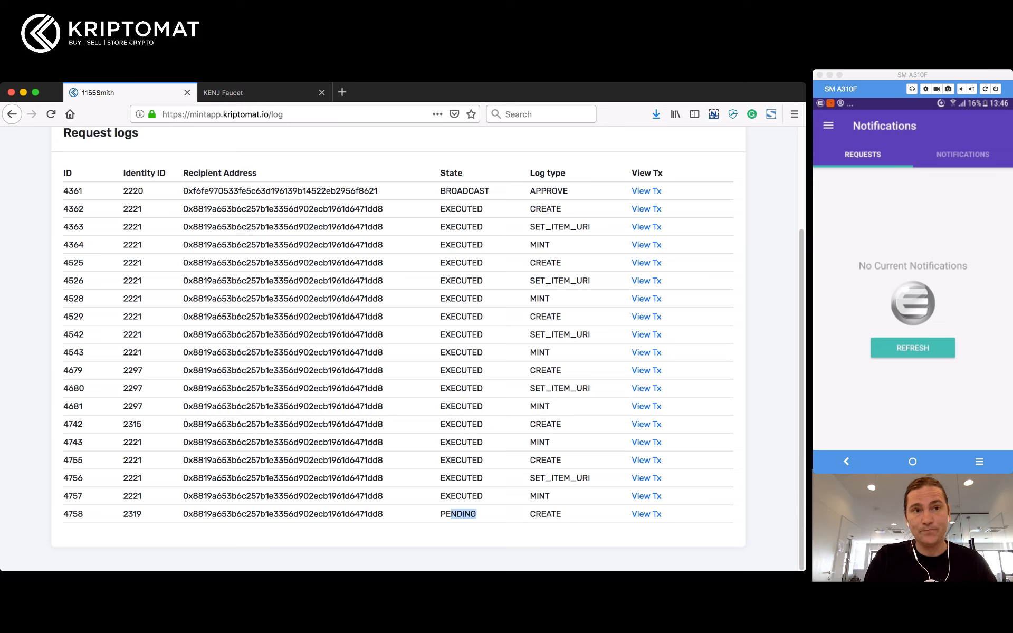
pyautogui.press('super+r')
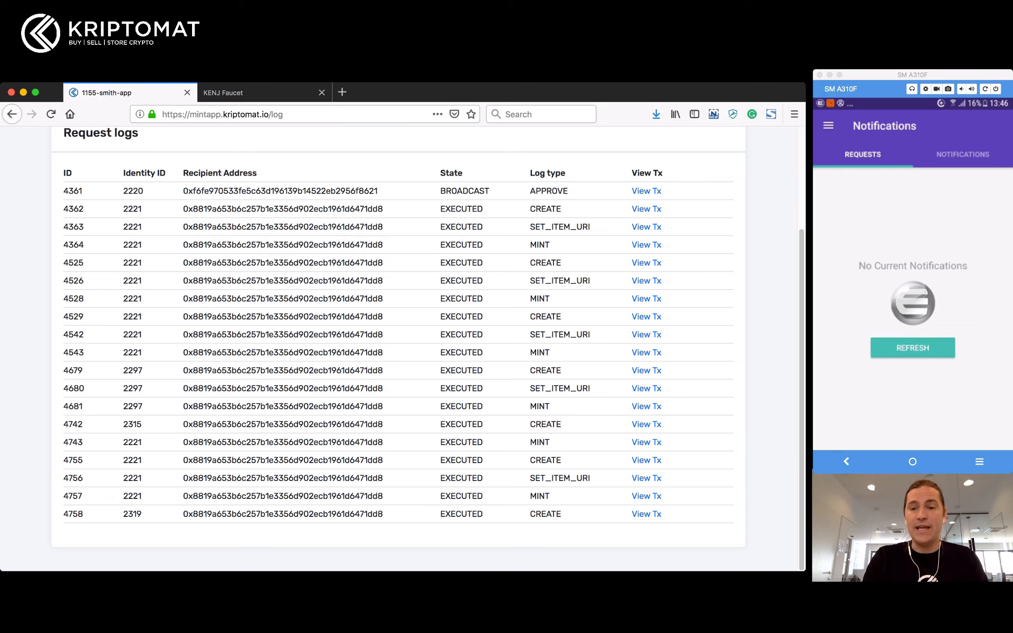
pyautogui.moveTo(440, 514); pyautogui.dragTo(562, 514)
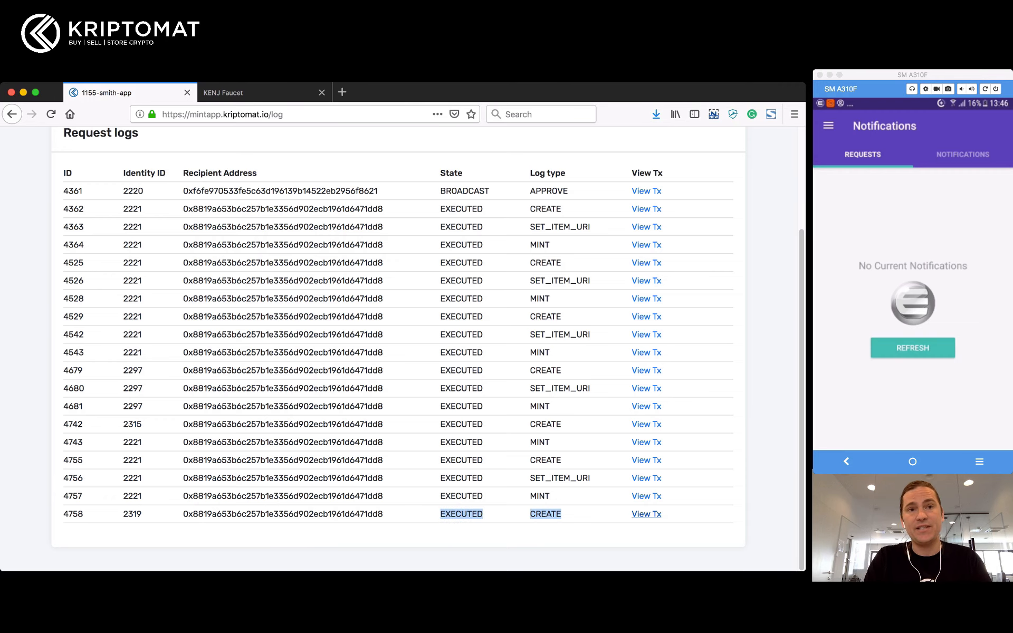
# Step: Open that request's transaction on Etherscan, then return to the blueprint confirmation page
pyautogui.click(646, 514)
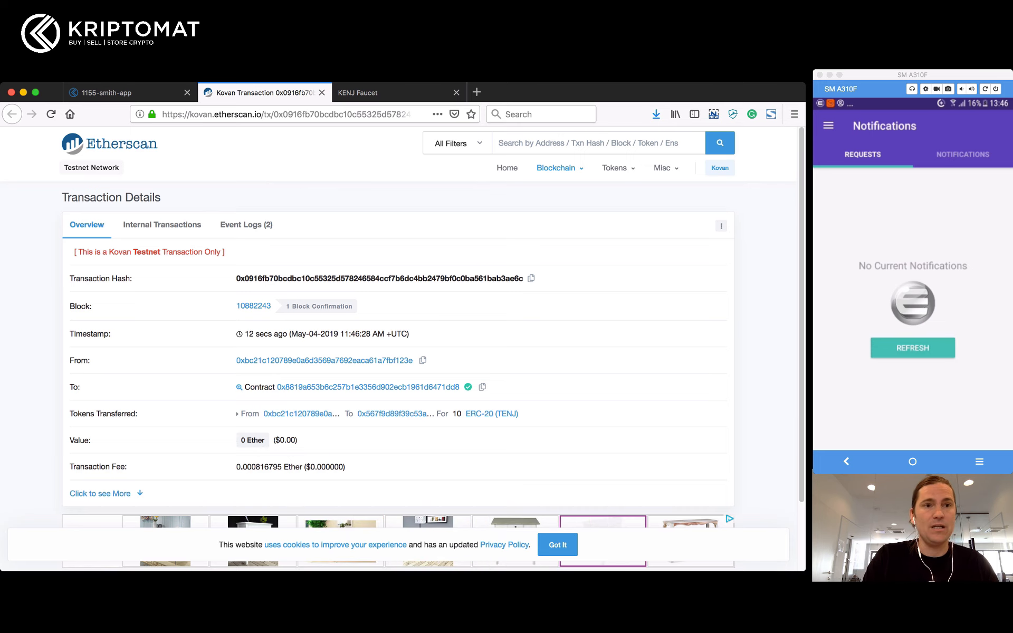
pyautogui.hotkey('ctrl', 'shift', 'Tab')
pyautogui.press('super+Left')
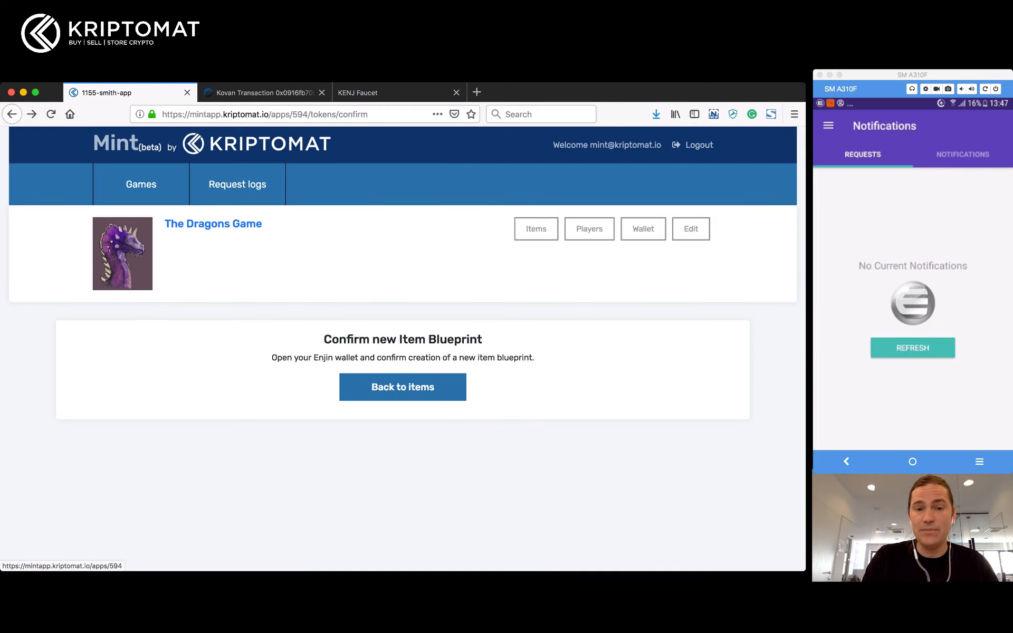
# Step: Go back to the items list, open A Volcano Nest, and open its Edit blueprint URI form
pyautogui.click(403, 387)
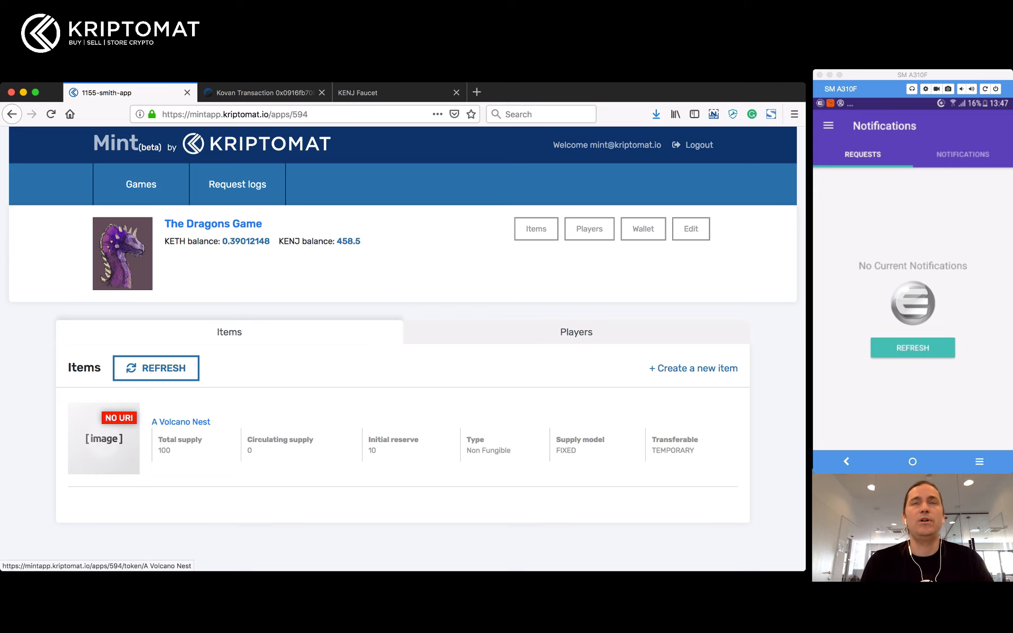
pyautogui.click(180, 422)
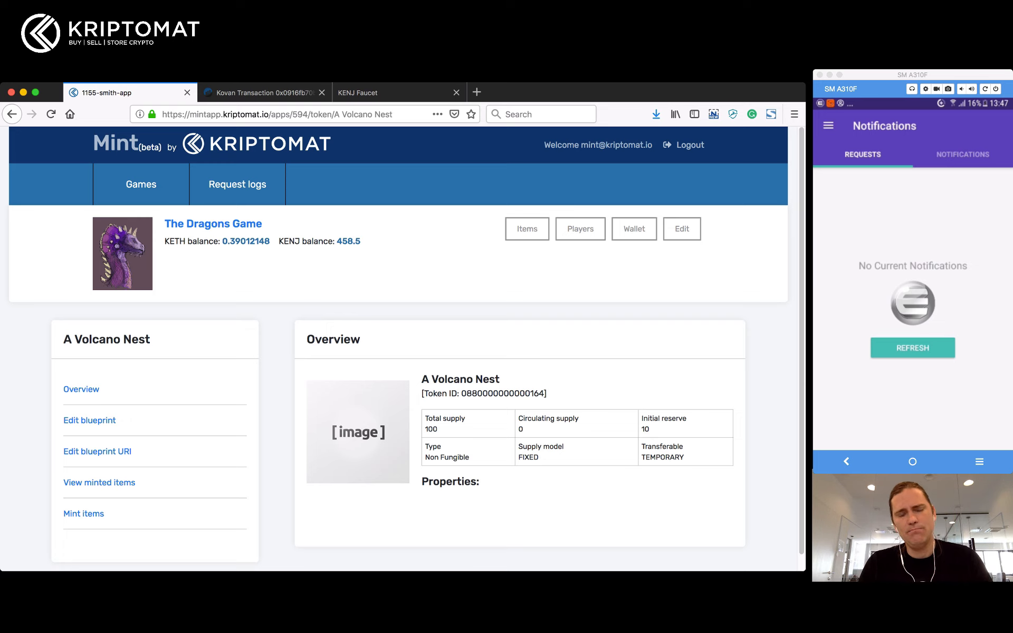
pyautogui.click(97, 451)
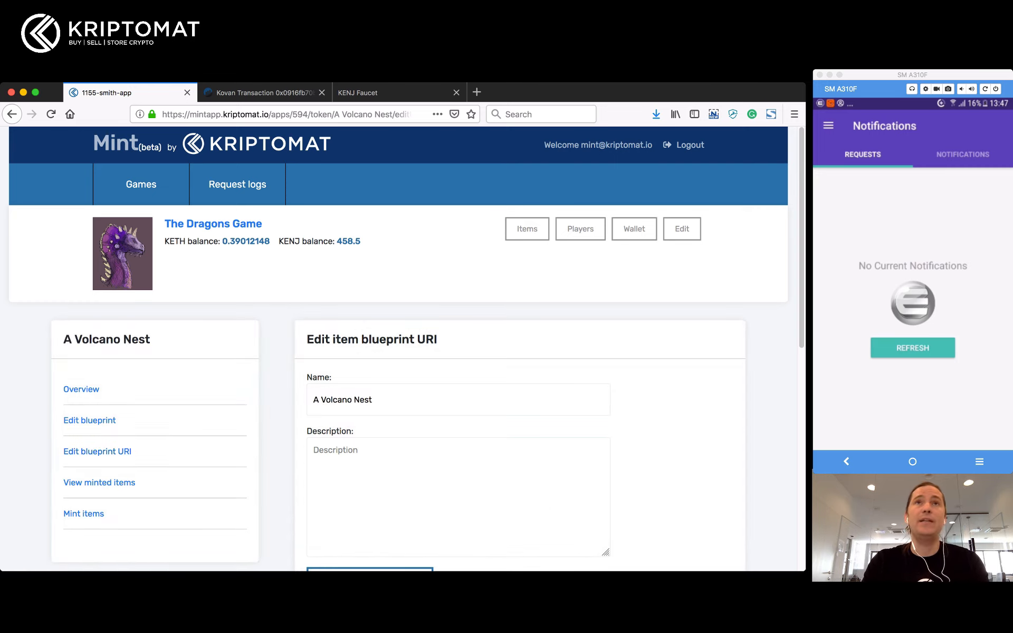
# Step: Scroll down the Edit item blueprint URI form toward the image options
pyautogui.scroll(-5, 402, 349)
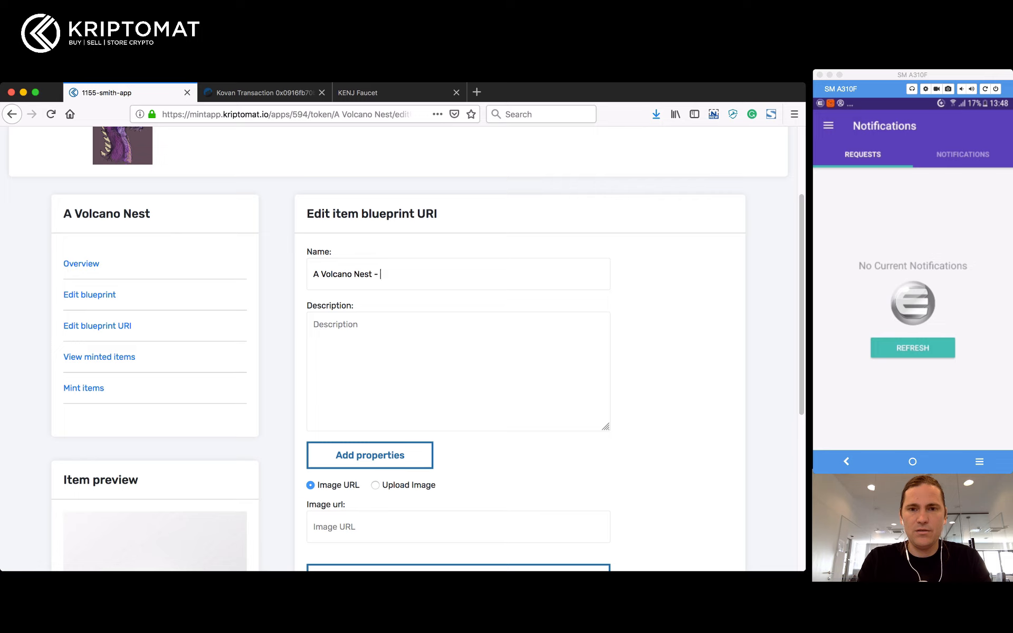
# Step: Finish the item name as 'A Volcano Nest - It's super hot'
pyautogui.write("It's suppe")
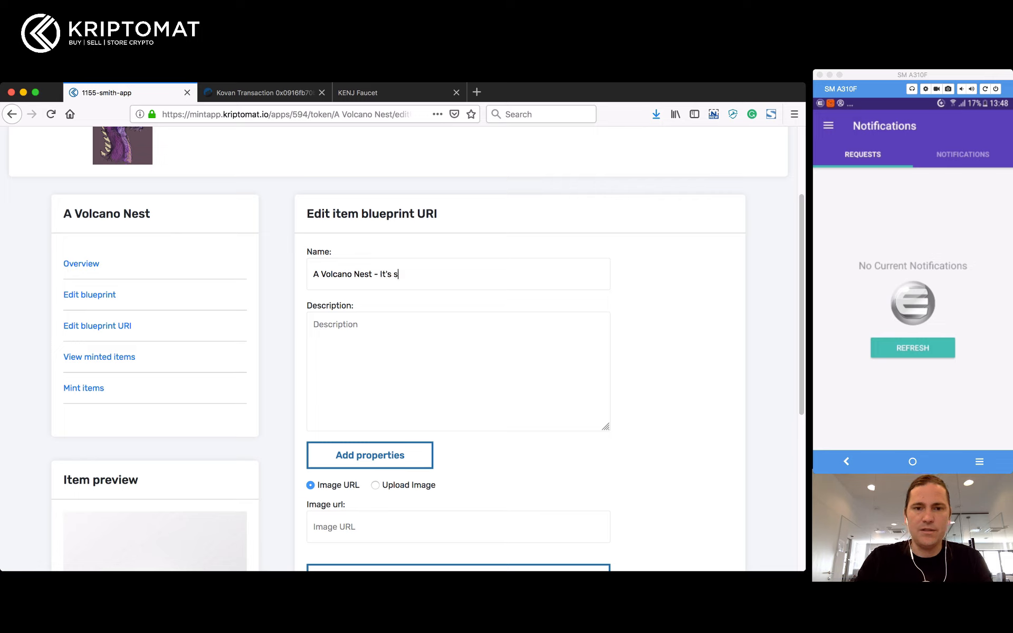
pyautogui.press('BackSpace')
pyautogui.press('BackSpace')
pyautogui.write('er hot')
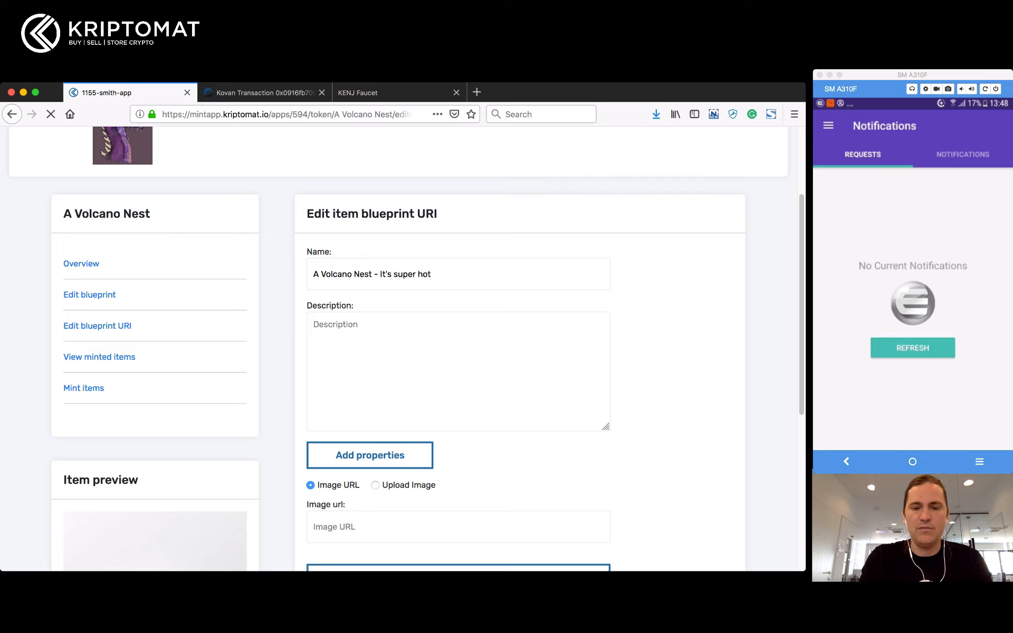
# Step: Describe the volcano as a perfect dragon breeding ground giving red dragons an extra spicy attitude
pyautogui.press('Tab')
pyautogui.write('This')
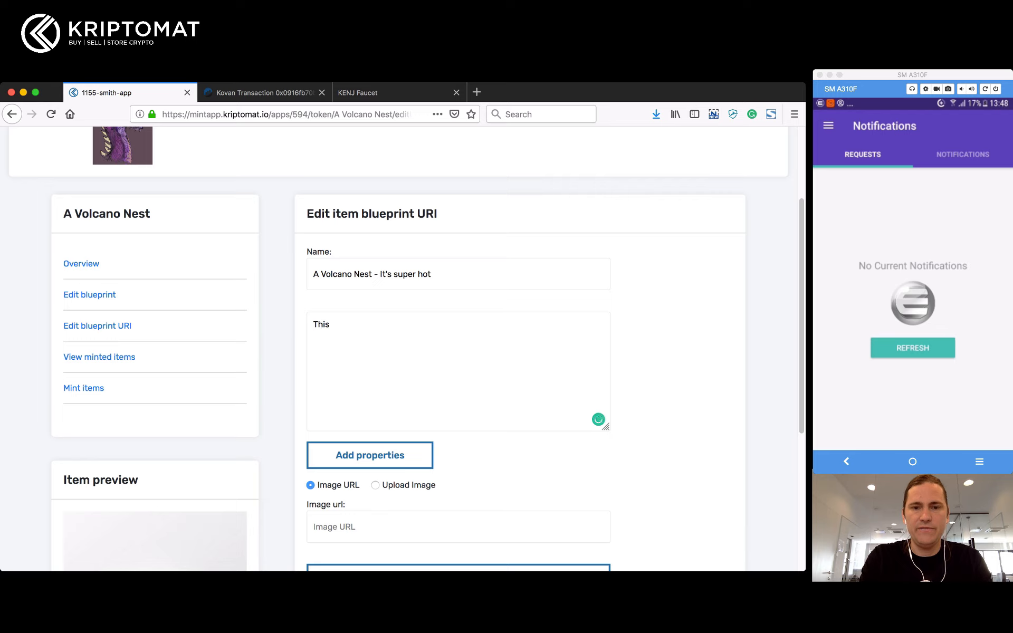
pyautogui.write(' Volcano is a perfect breeding gr')
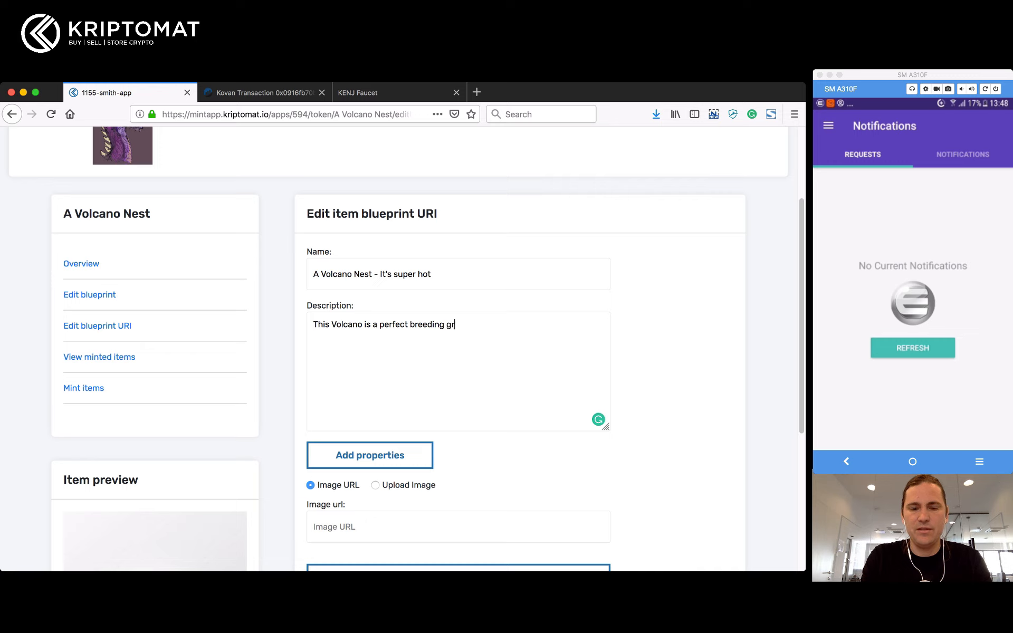
pyautogui.write('ound for dragons')
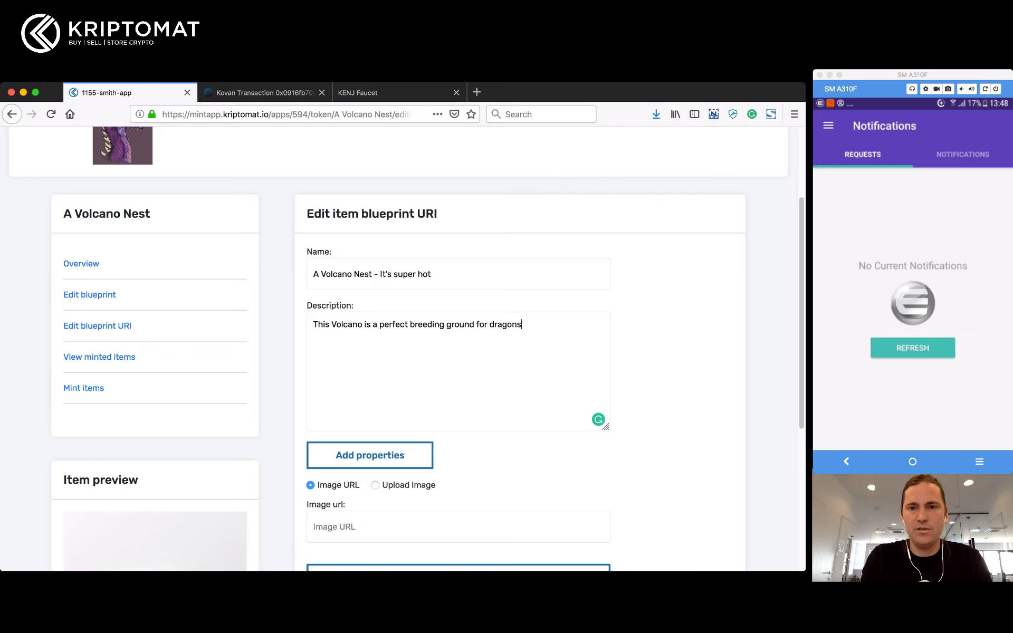
pyautogui.write('. Especially do')
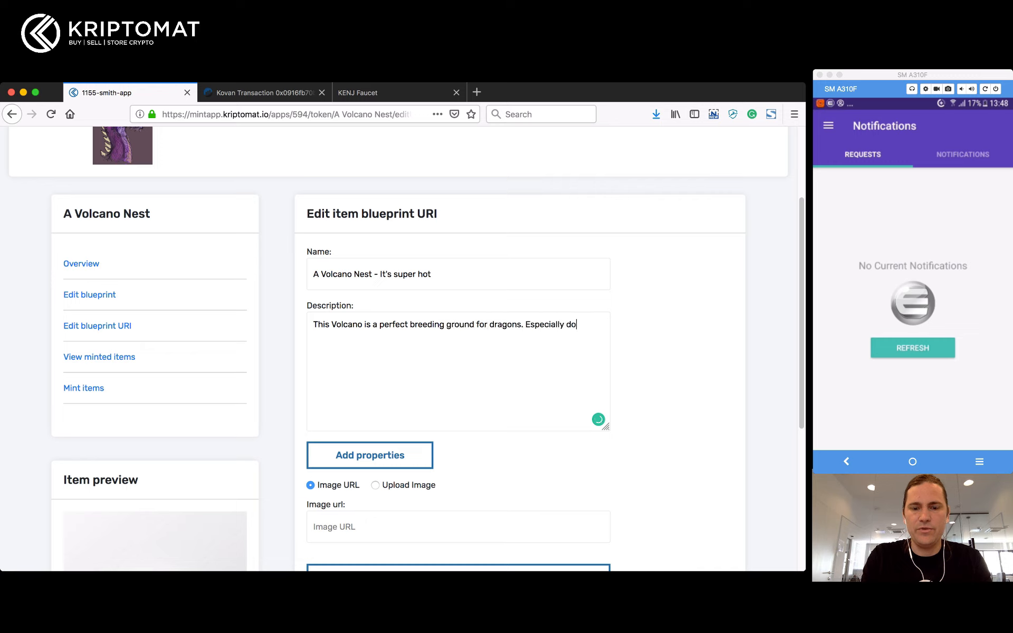
pyautogui.write('t ')
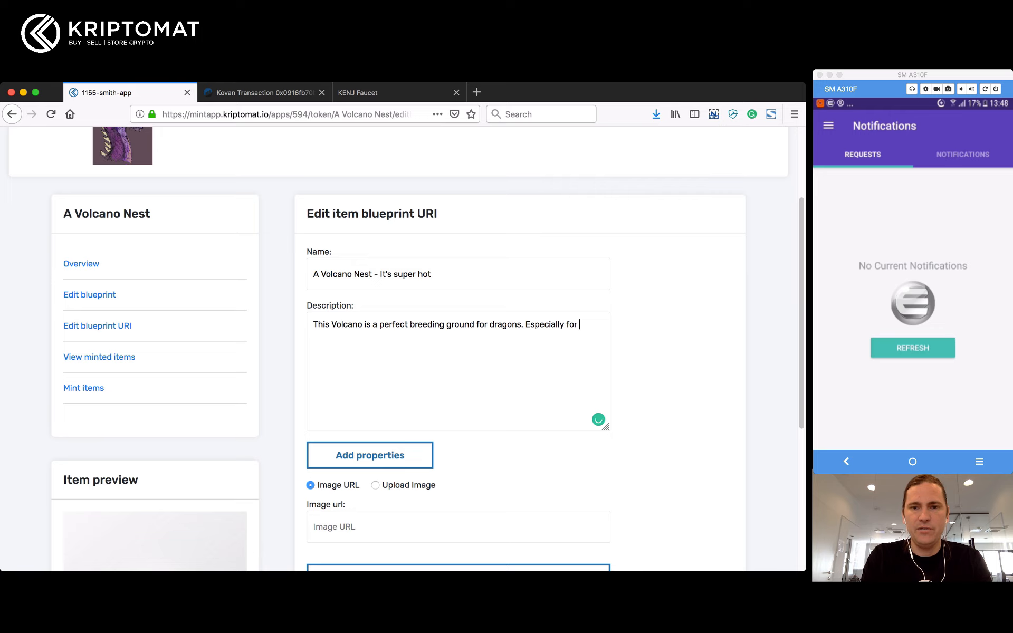
pyautogui.write('the red')
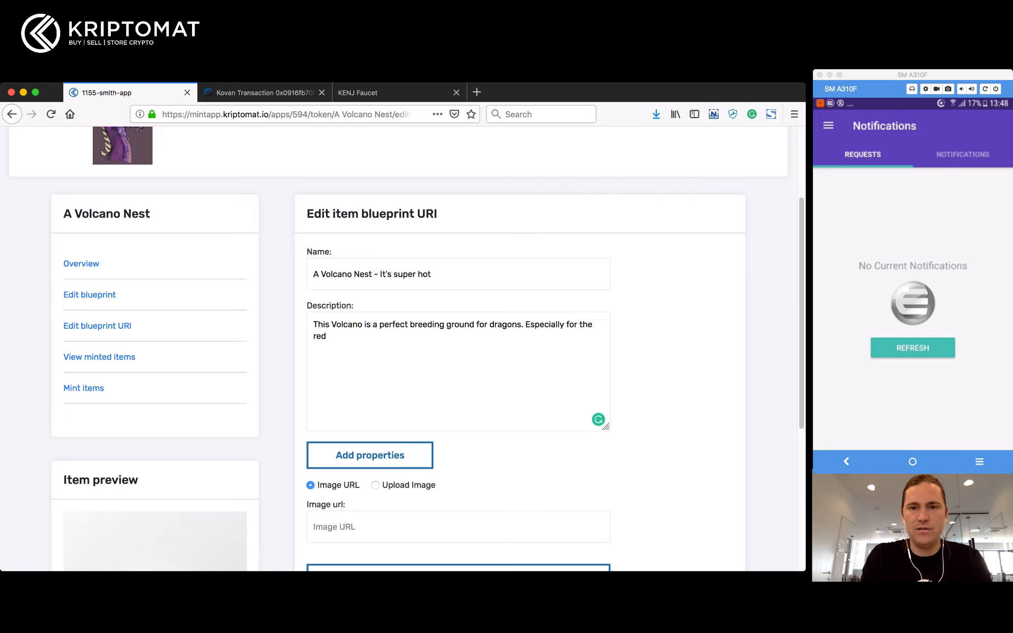
pyautogui.write(' dragons')
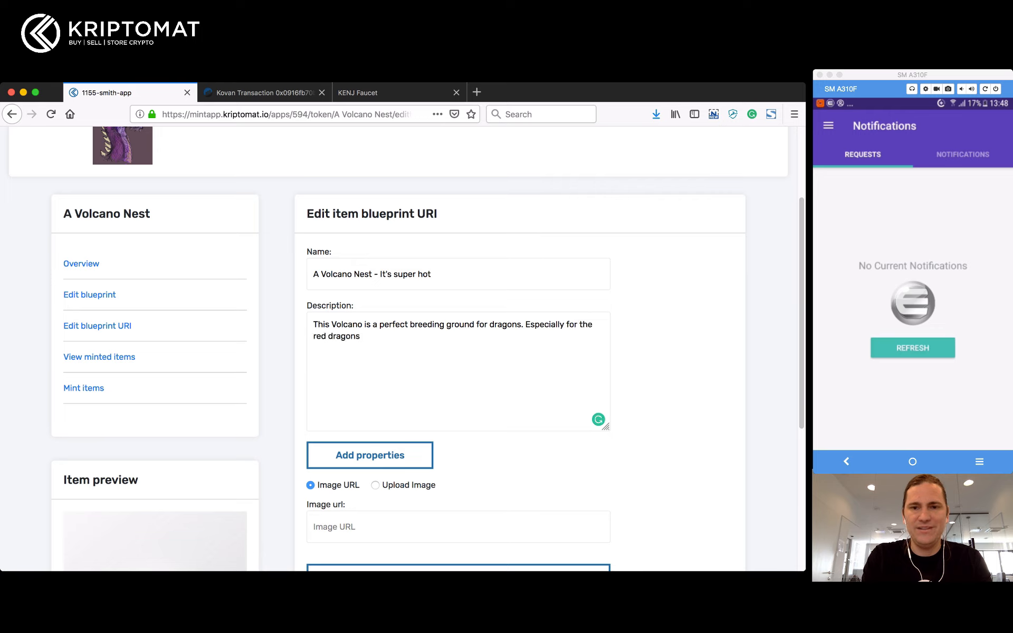
pyautogui.write(', it ')
pyautogui.write('wp')
pyautogui.press('BackSpace')
pyautogui.press('BackSpace')
pyautogui.write('gives them')
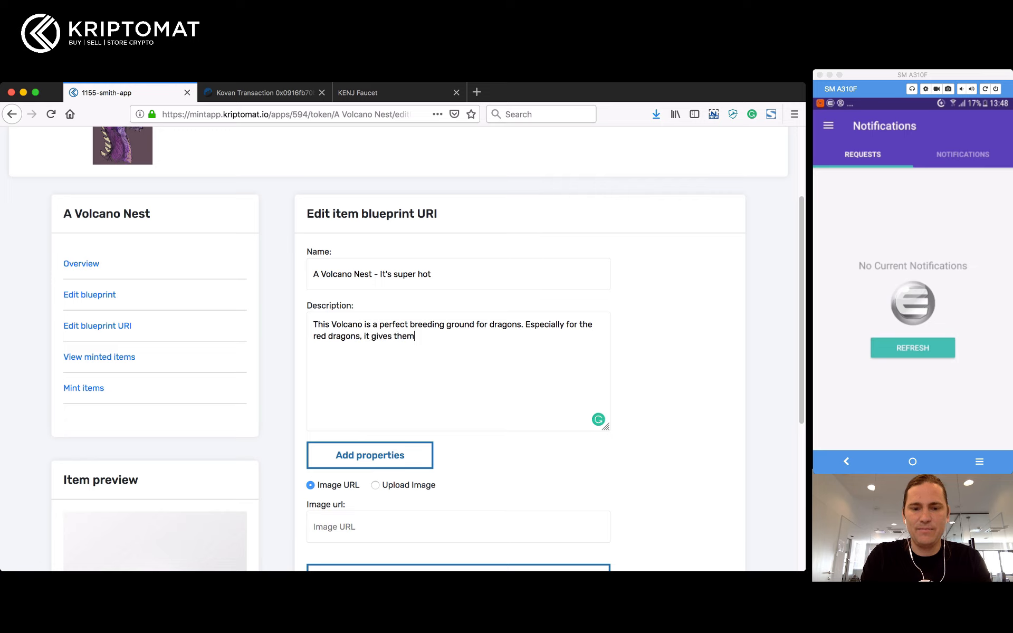
pyautogui.write(' that etr')
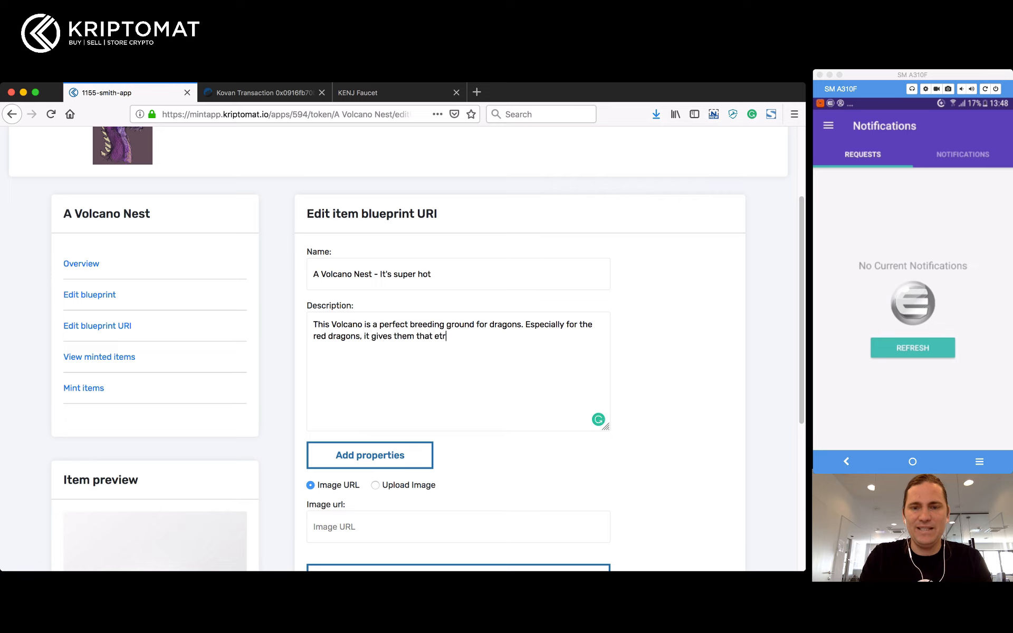
pyautogui.press('BackSpace')
pyautogui.press('BackSpace')
pyautogui.write('xtra spic')
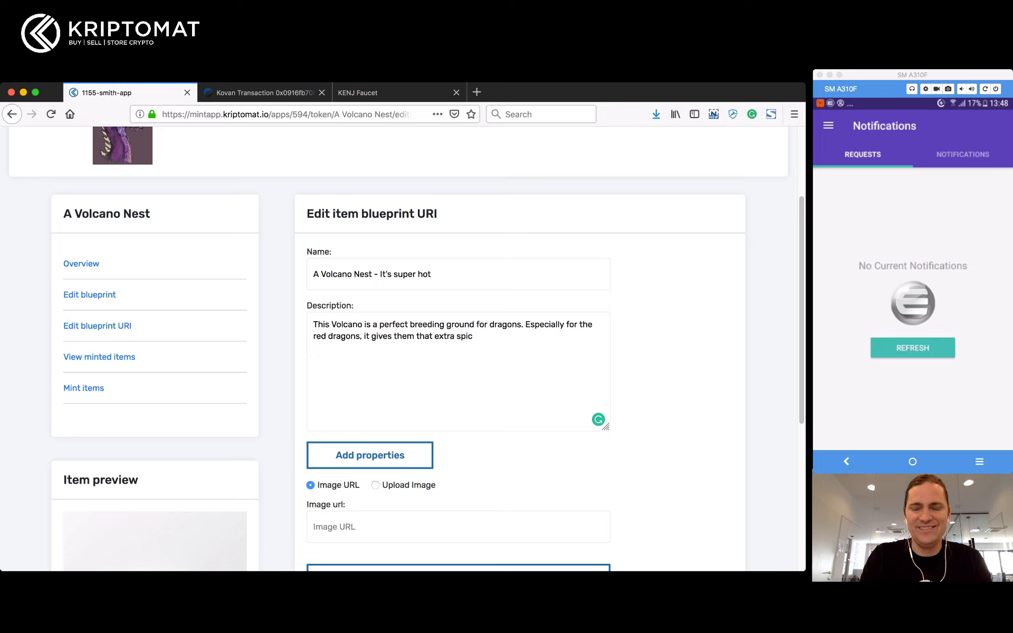
pyautogui.write('y')
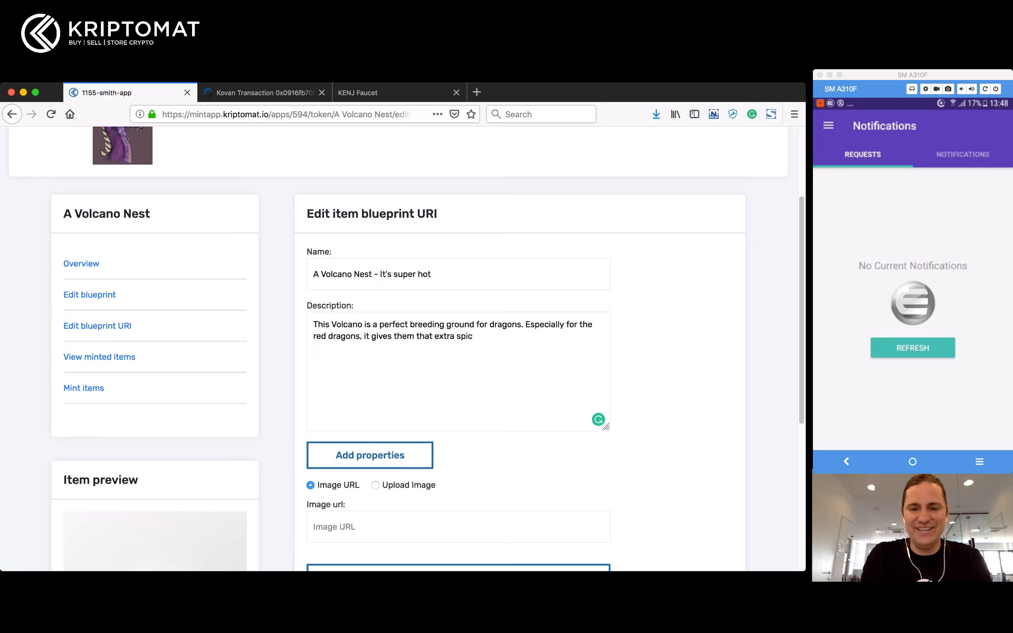
pyautogui.write('y attitude.')
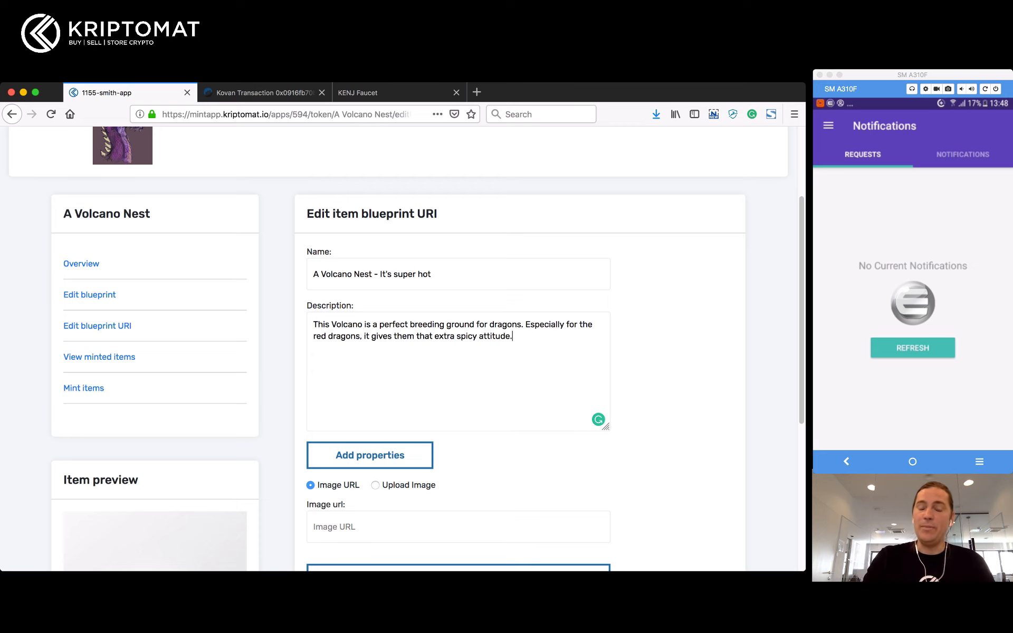
pyautogui.scroll(-2, 401, 348)
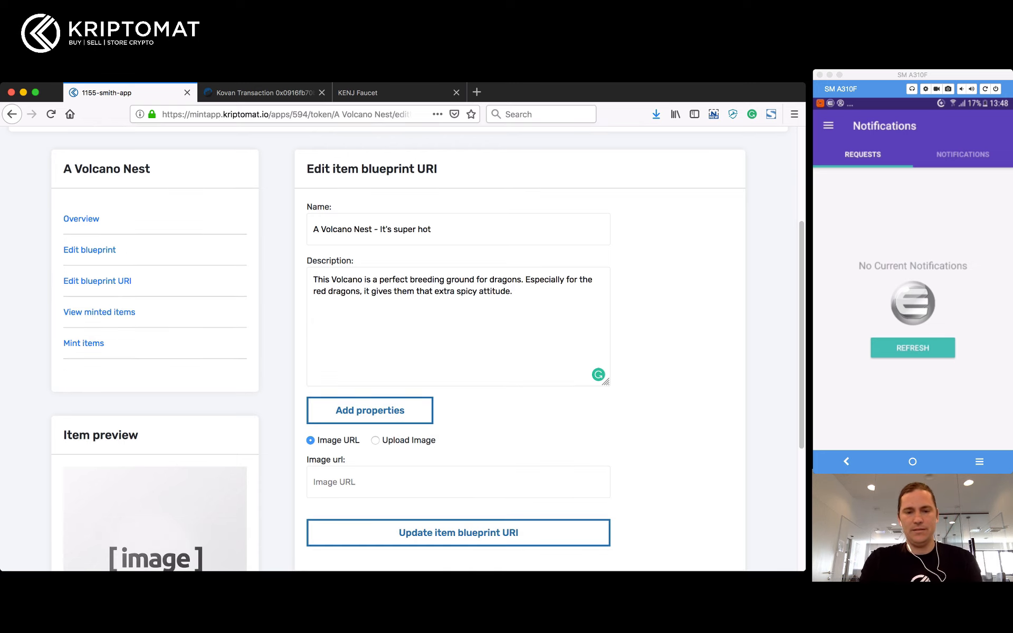
# Step: Add a property with key 'Rarity' and value 'Legendary'
pyautogui.click(370, 411)
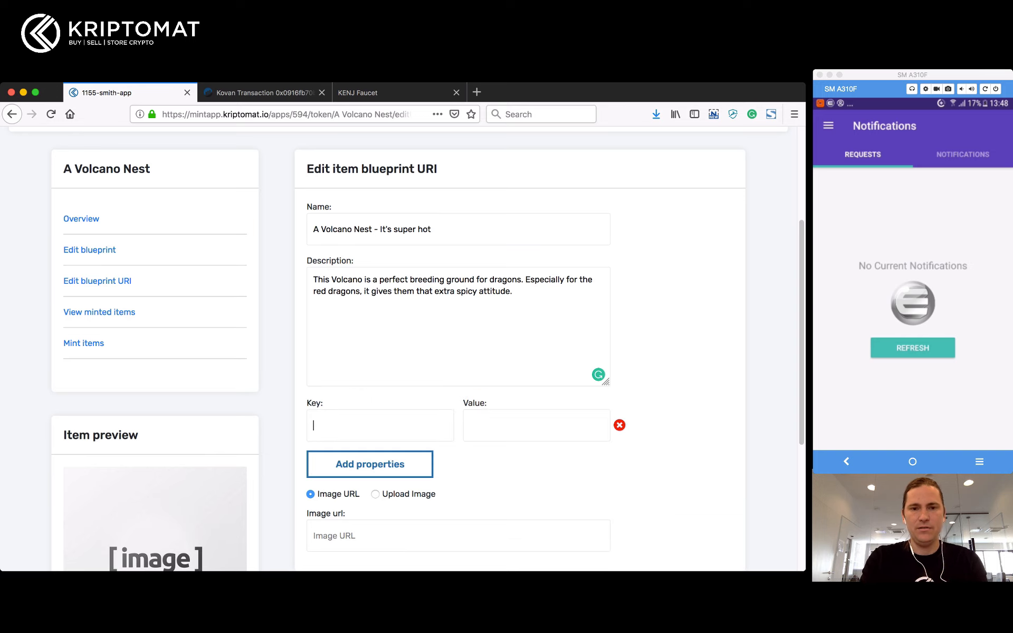
pyautogui.write('Rarirt')
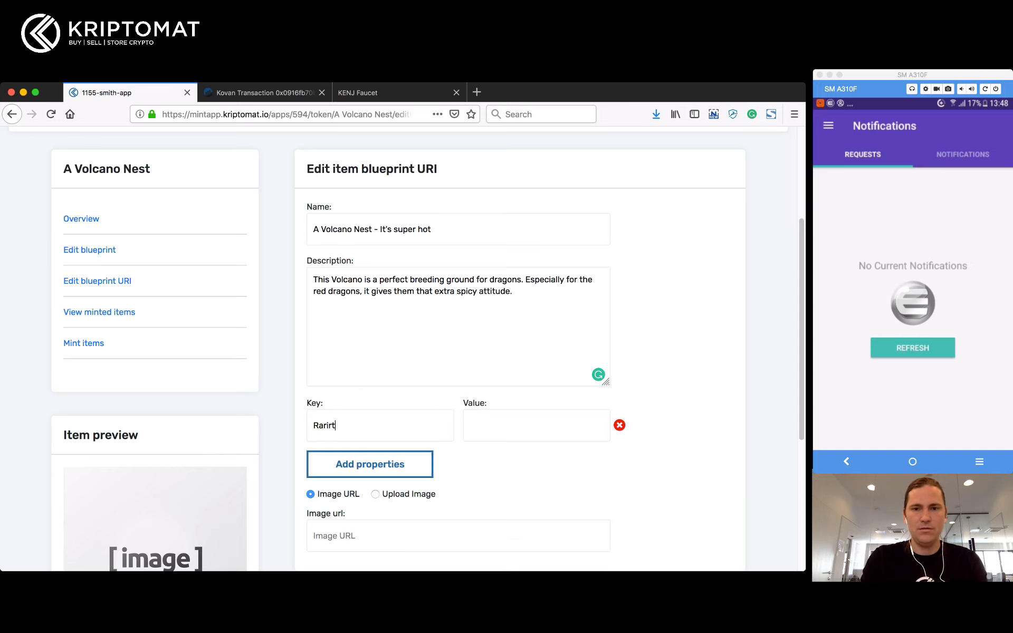
pyautogui.press('BackSpace')
pyautogui.press('BackSpace')
pyautogui.write('ty')
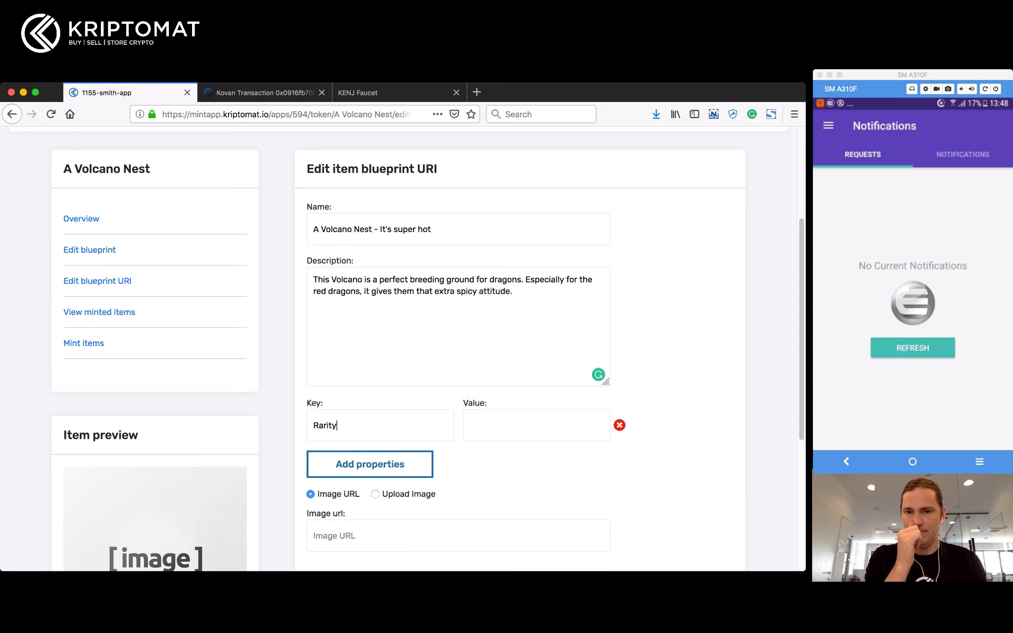
pyautogui.press('Tab')
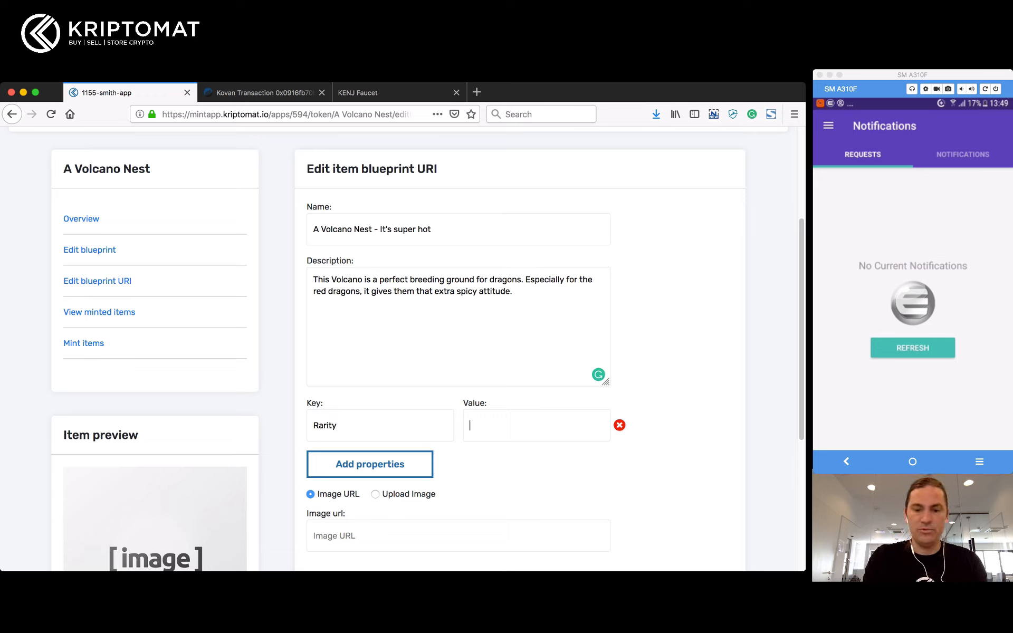
pyautogui.write('Epic')
pyautogui.press('super+a')
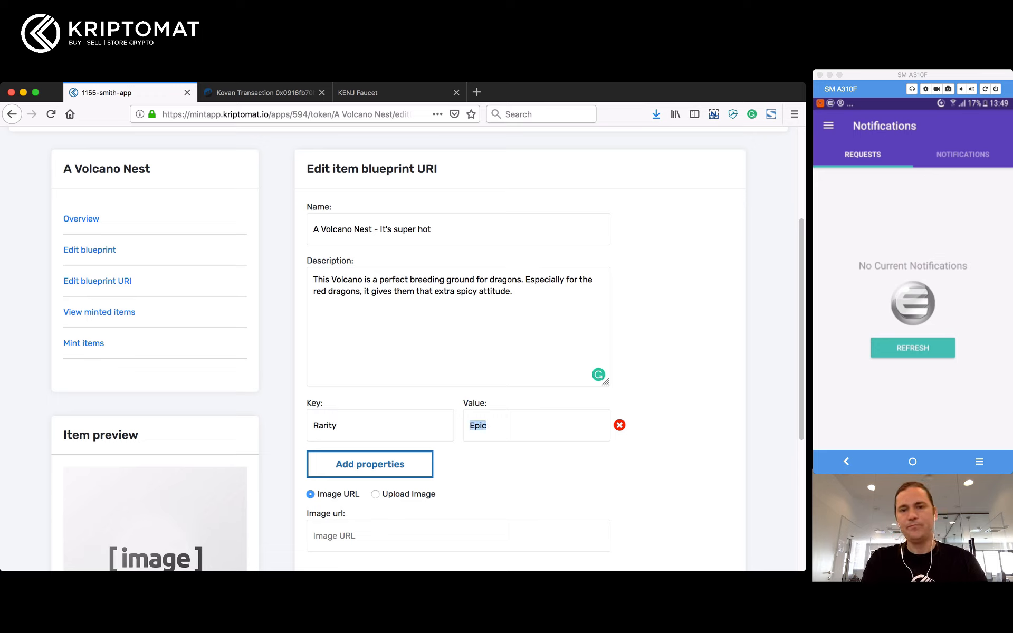
pyautogui.write('Legendary')
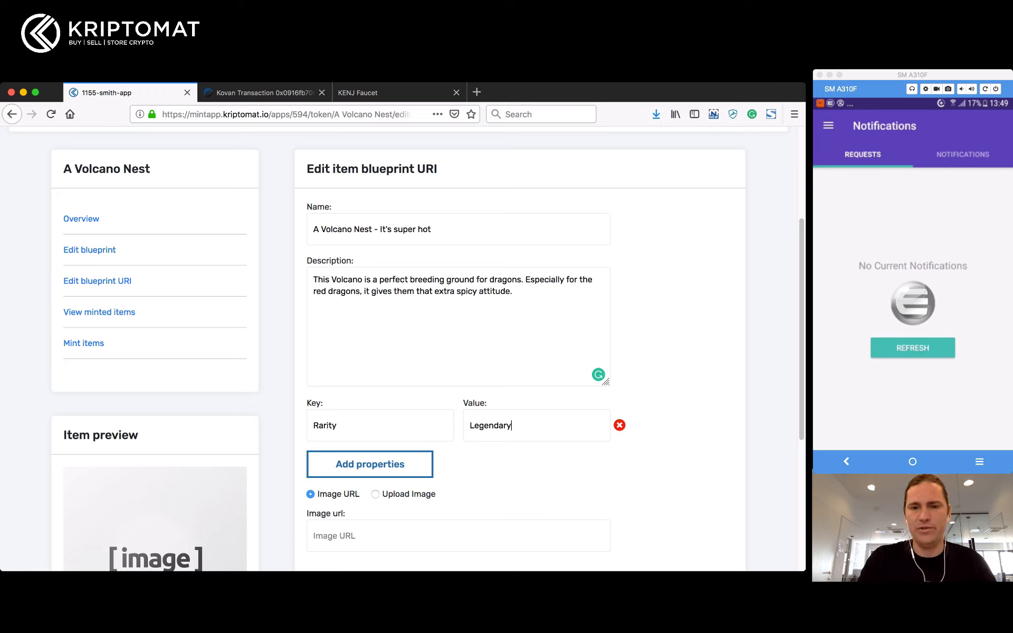
# Step: Upload Volcano Nest.jpg as the item image, save the URI update, and refresh wallet requests
pyautogui.scroll(-2, 401, 349)
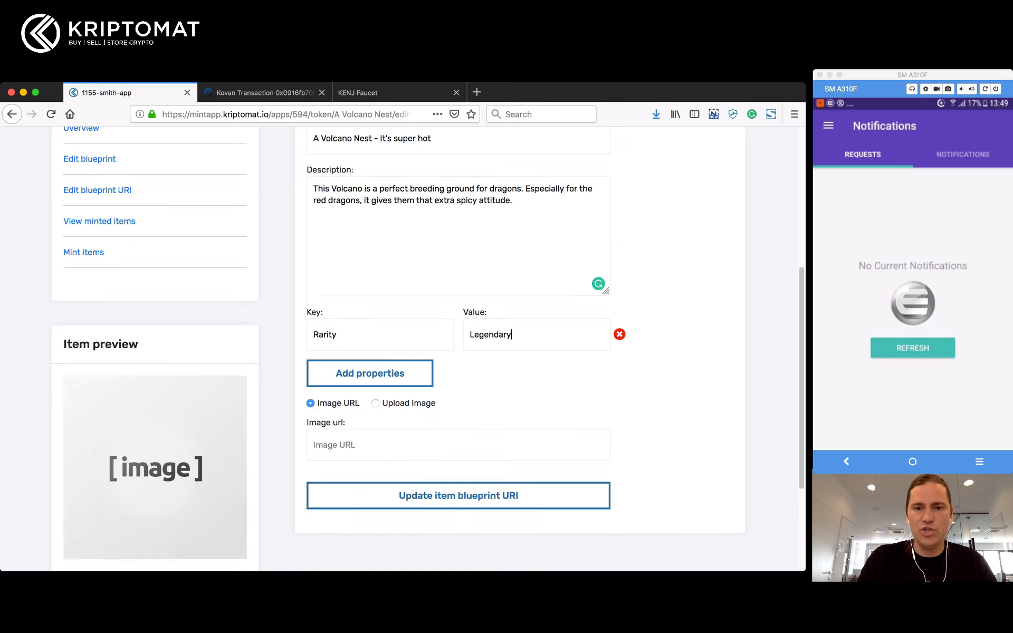
pyautogui.click(375, 403)
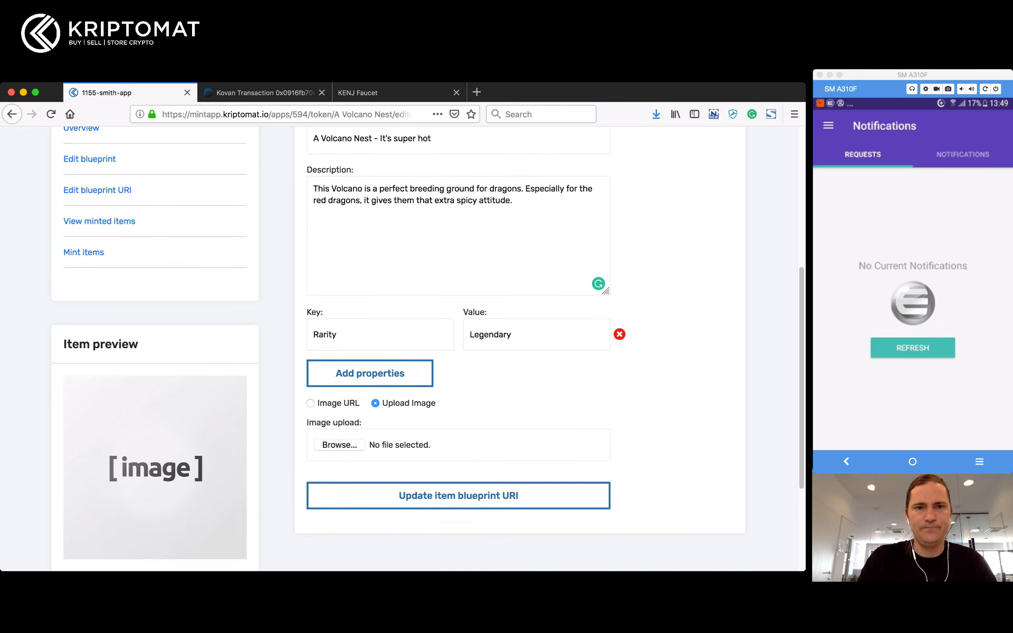
pyautogui.click(339, 445)
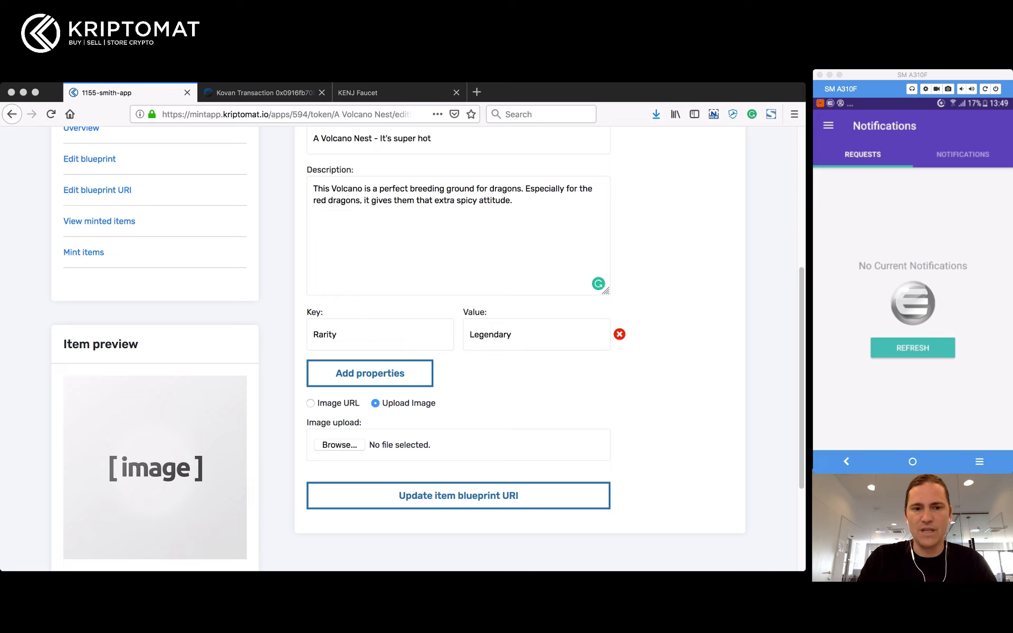
pyautogui.press('Return')
pyautogui.scroll(-3, 401, 343)
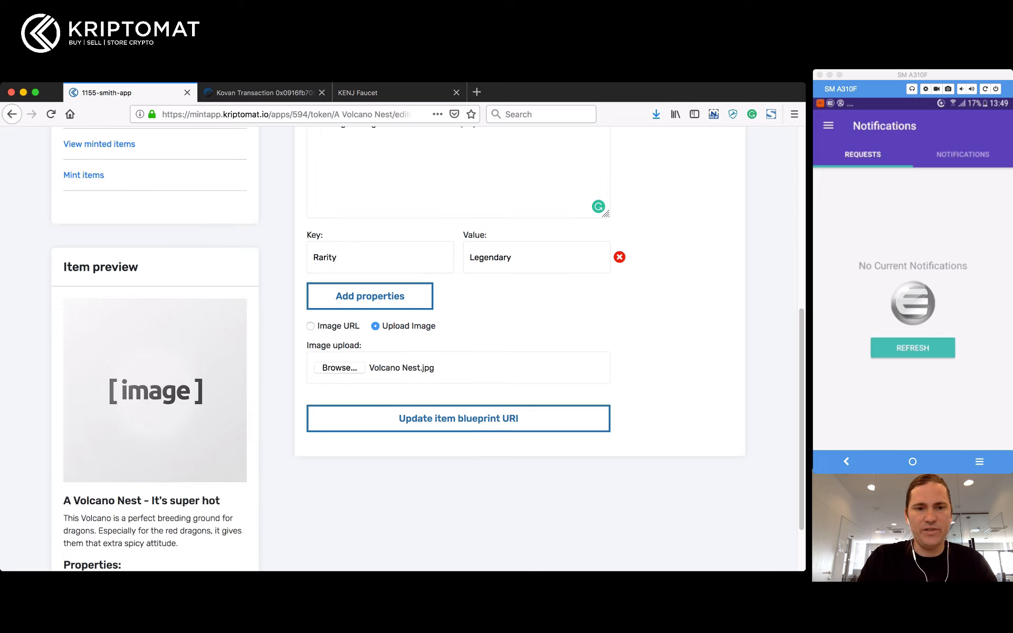
pyautogui.scroll(-3, 401, 343)
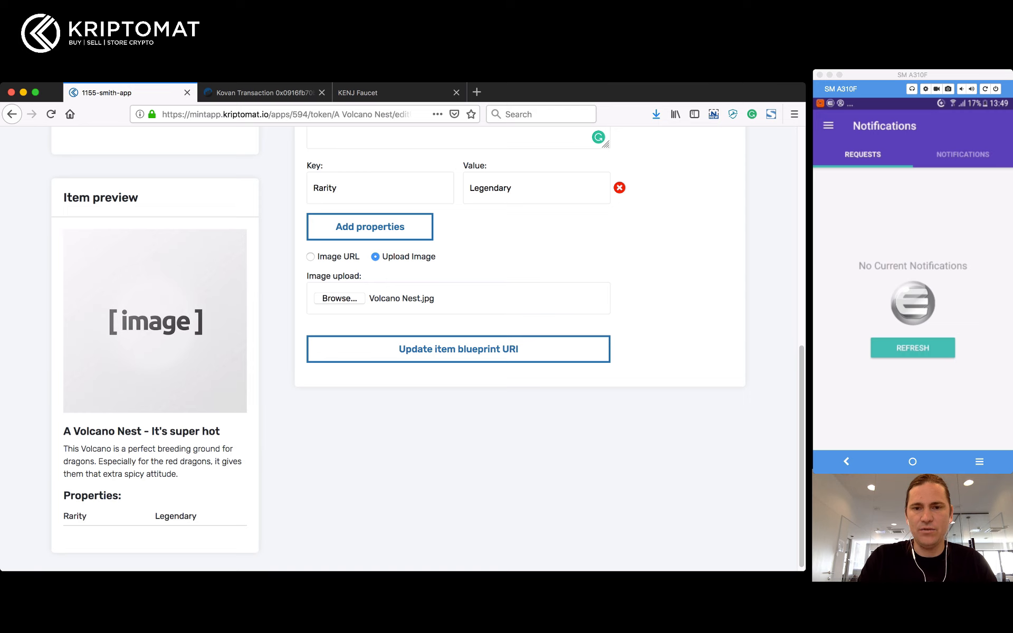
pyautogui.scroll(3, 401, 343)
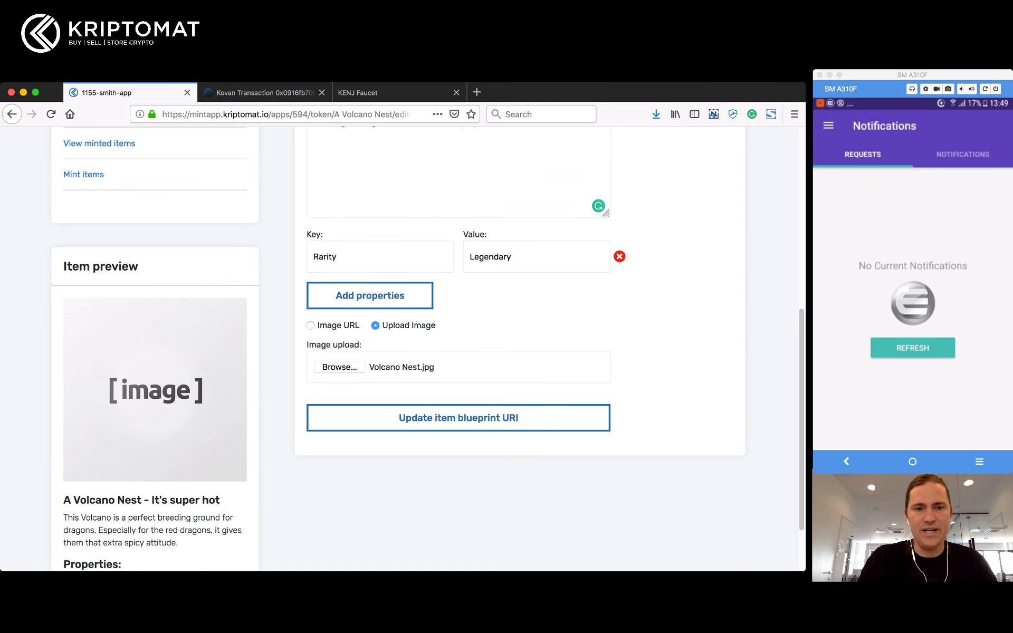
pyautogui.click(458, 418)
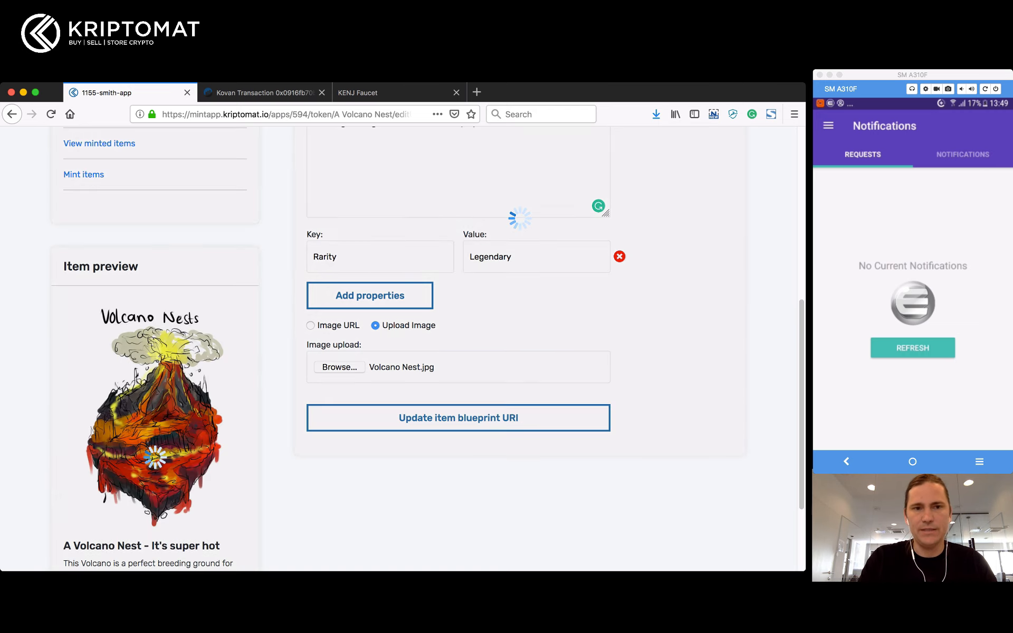
pyautogui.scroll(-5, 401, 349)
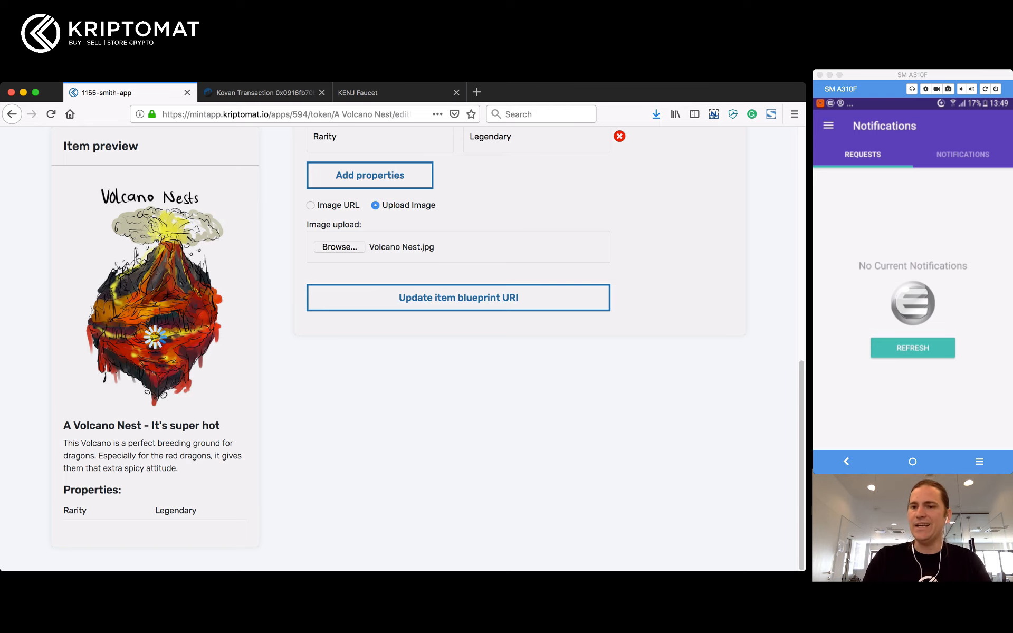
pyautogui.click(914, 348)
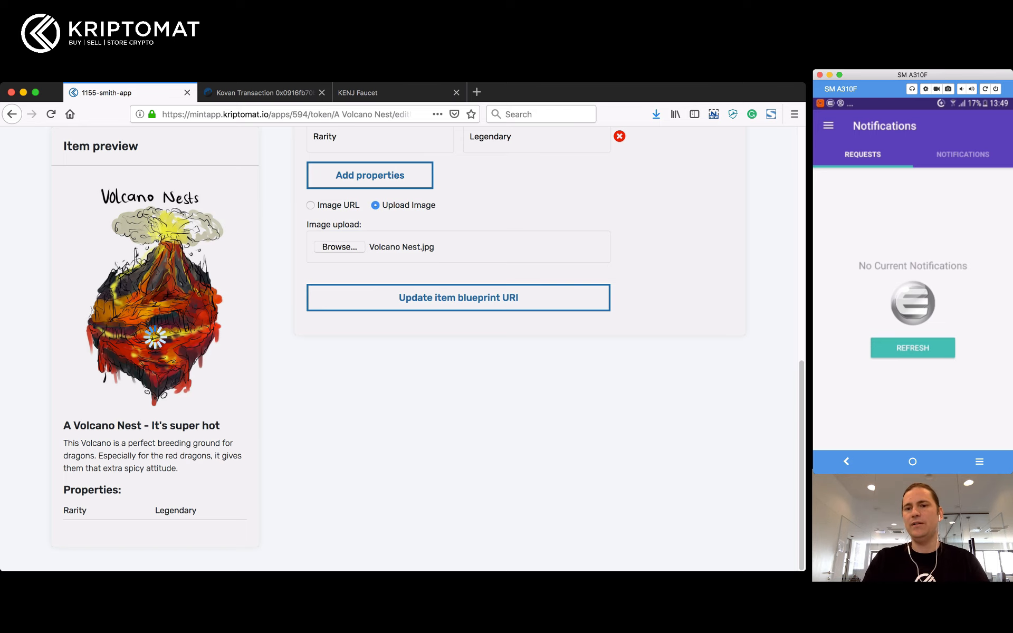
# Step: Approve the A Volcano Nest SET_ITEM_URI request in the Enjin wallet, then view the Request logs
pyautogui.click(913, 348)
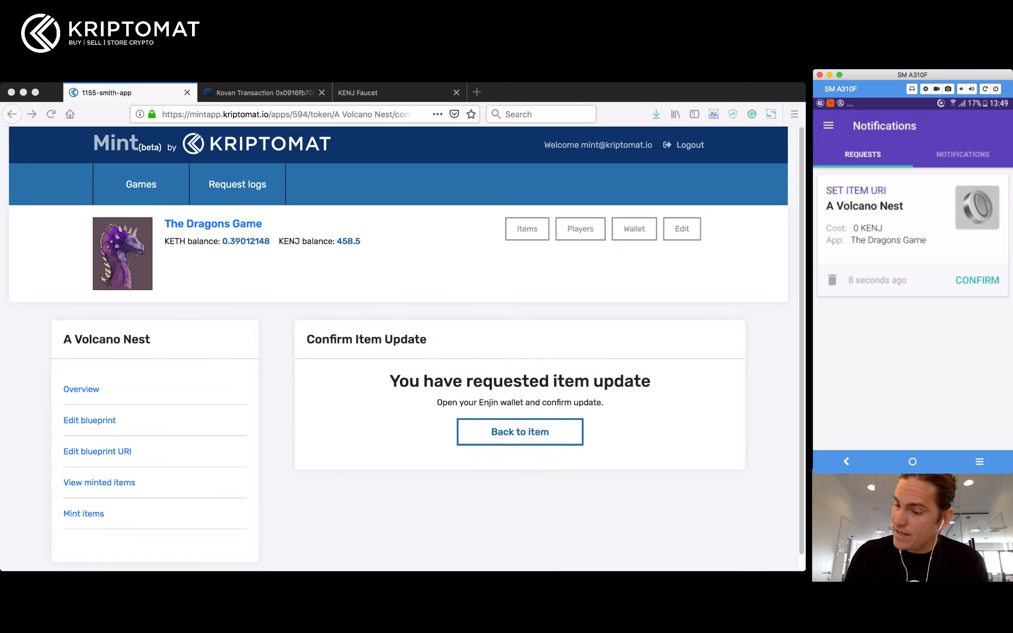
pyautogui.click(978, 280)
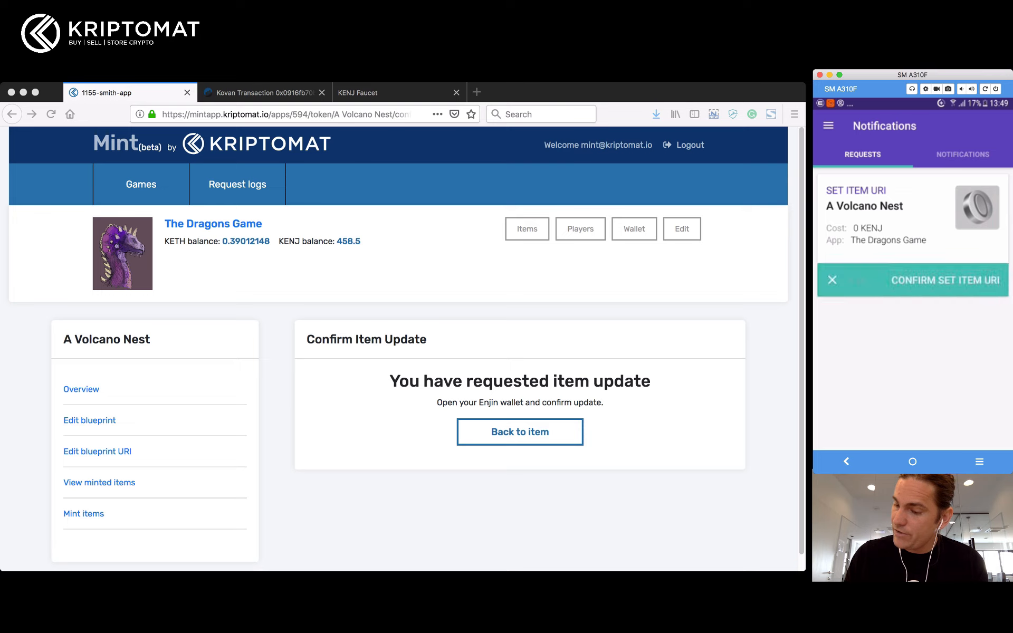
pyautogui.click(959, 281)
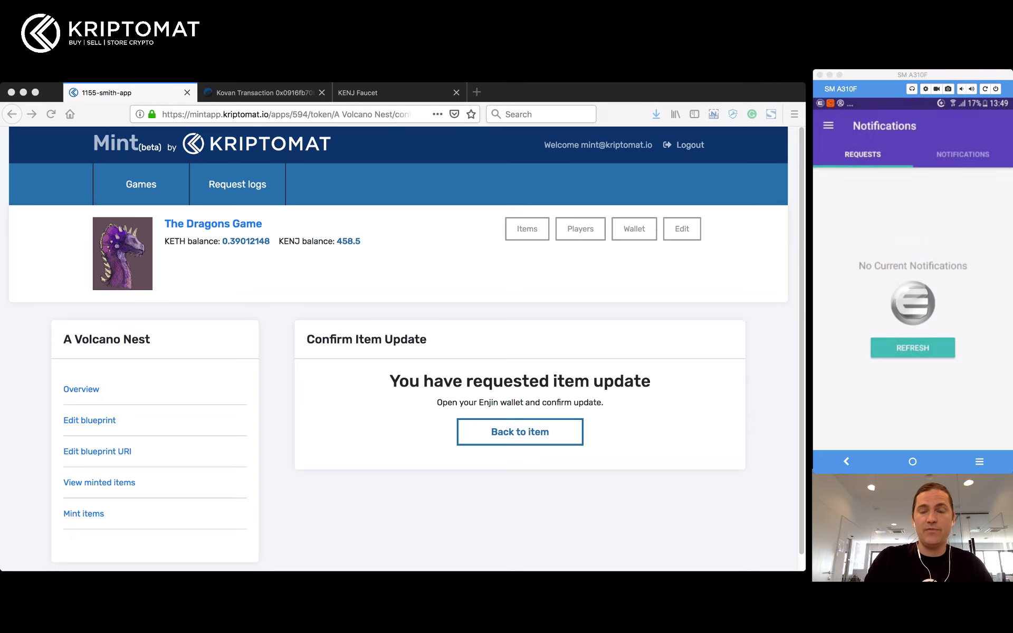
pyautogui.press('super+Tab')
pyautogui.click(237, 184)
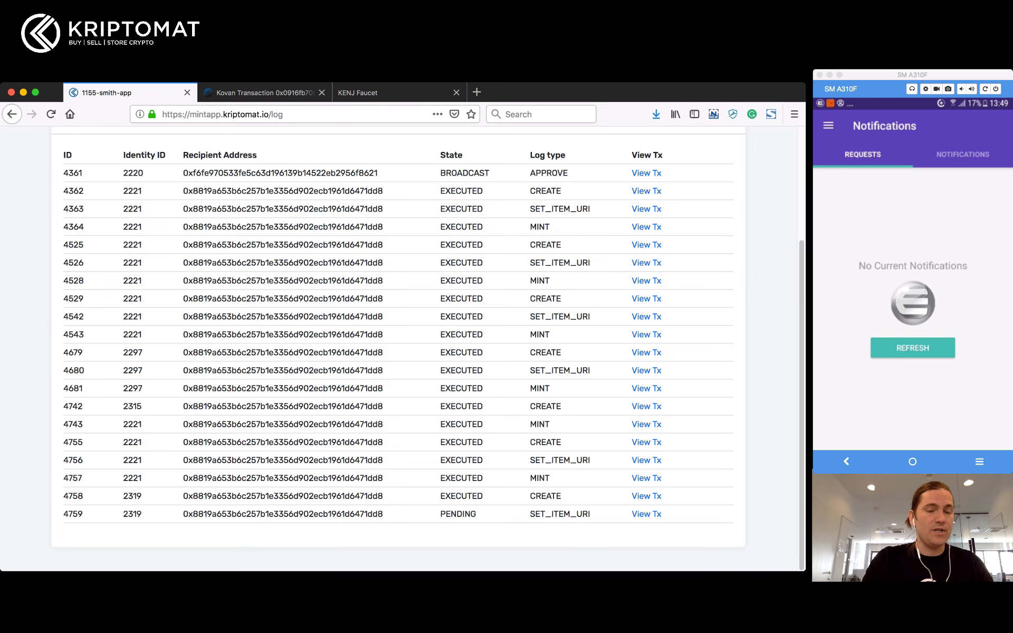
# Step: Reload the Request logs until request 4759 moves from BROADCAST to EXECUTED
pyautogui.click(51, 114)
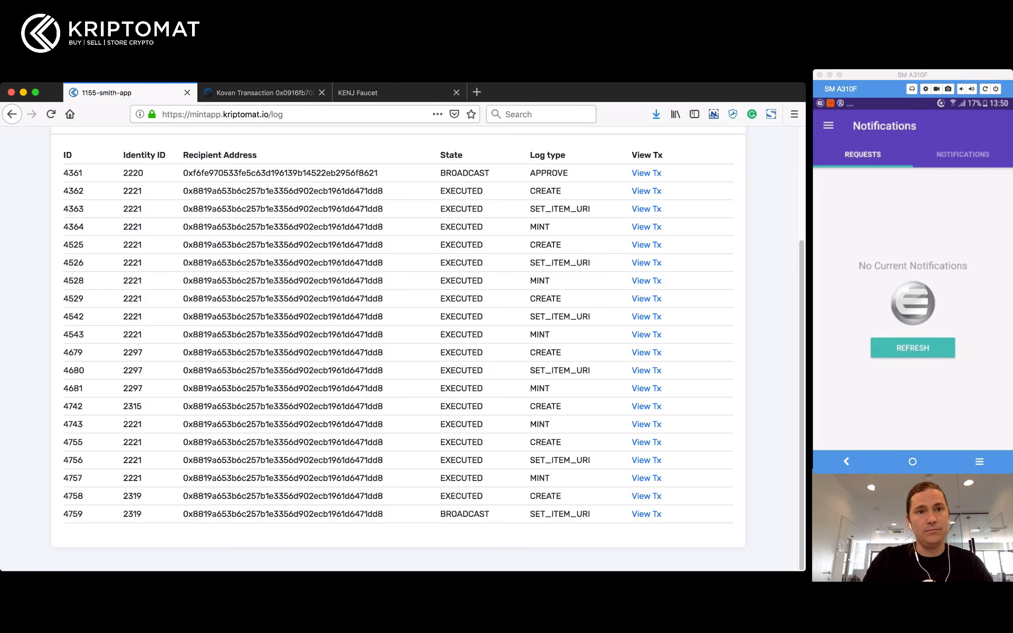
pyautogui.doubleClick(465, 514)
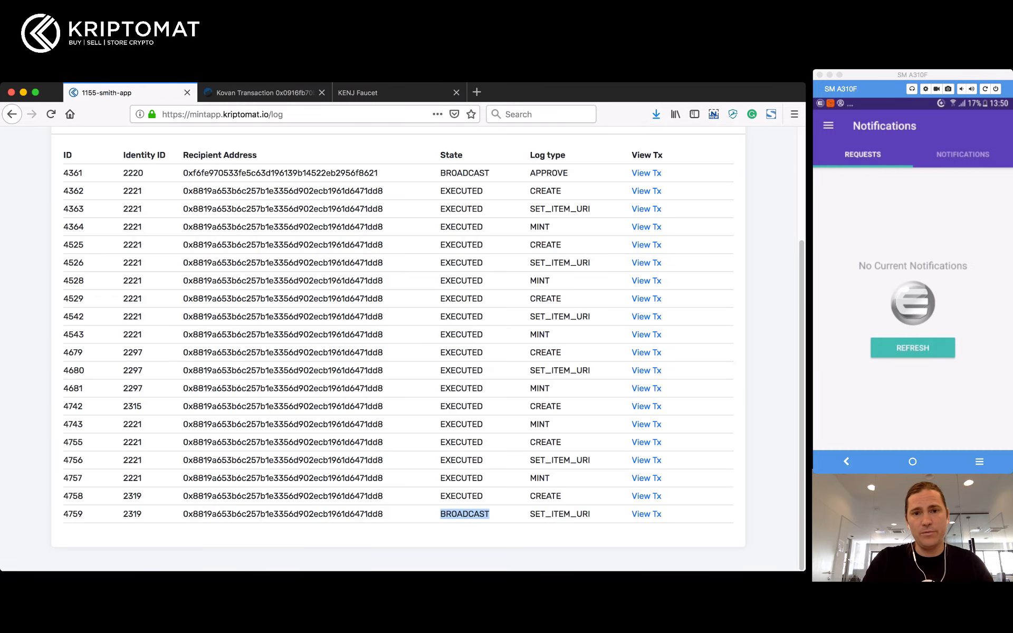
pyautogui.click(50, 114)
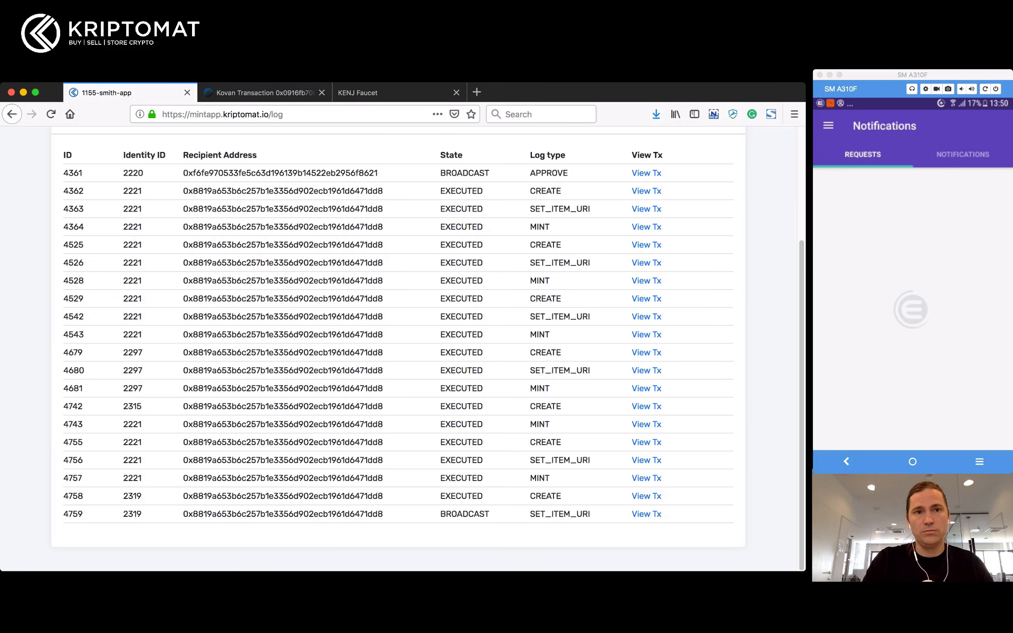
pyautogui.click(51, 114)
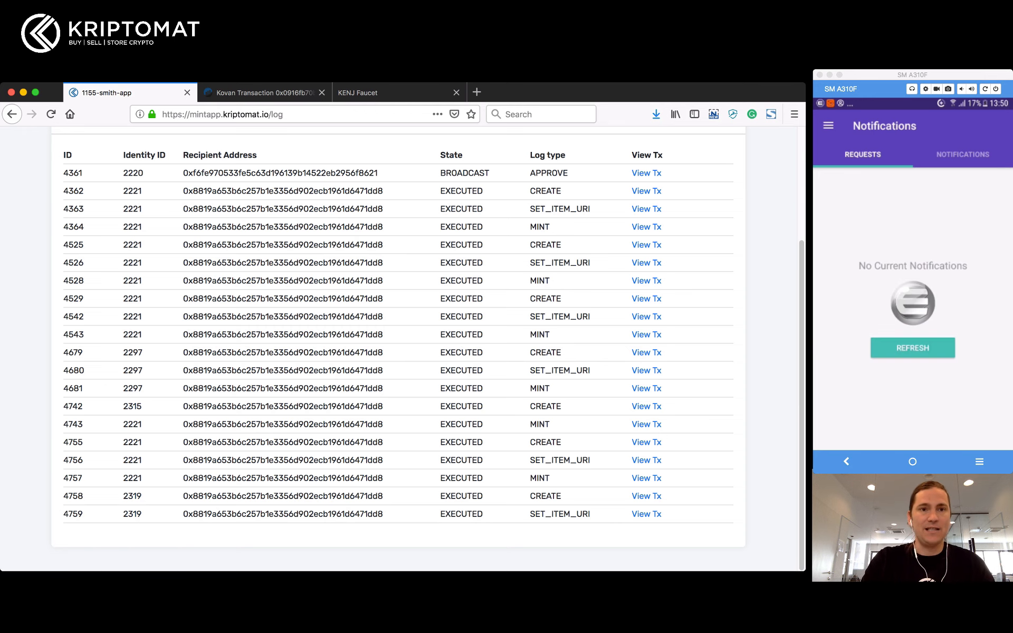
pyautogui.scroll(4, 399, 348)
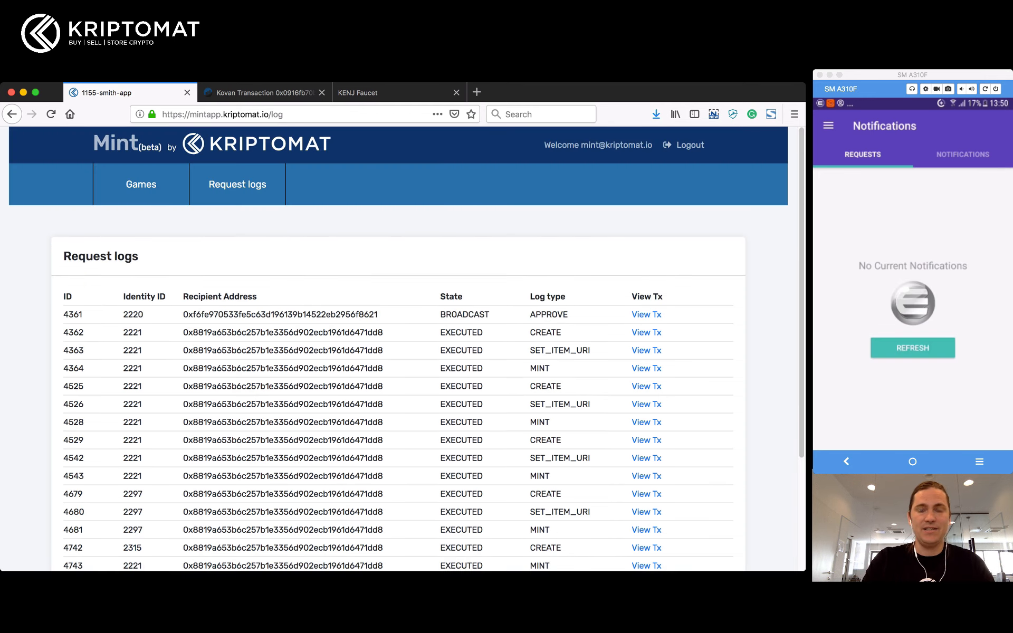
# Step: Return to the A Volcano Nest overview showing its dragon description and Rarity: Legendary
pyautogui.click(12, 114)
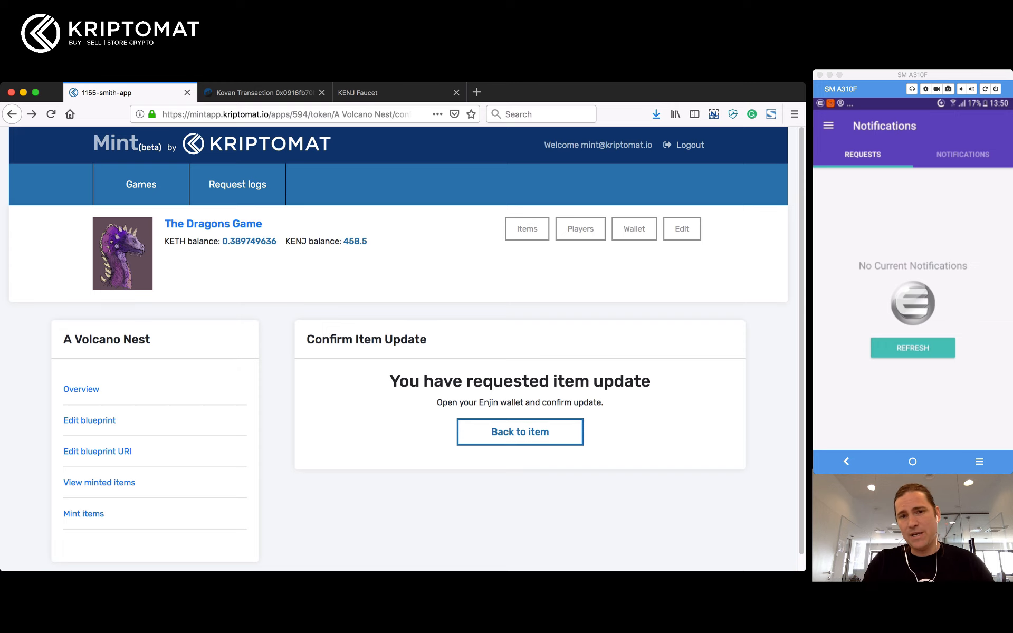
pyautogui.click(520, 432)
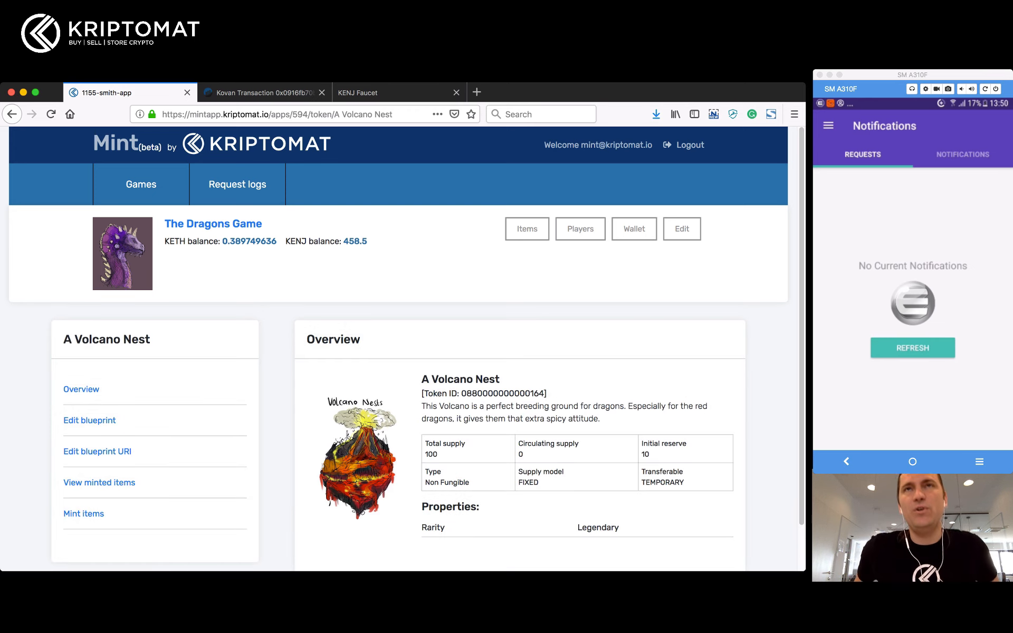
pyautogui.scroll(-2, 407, 348)
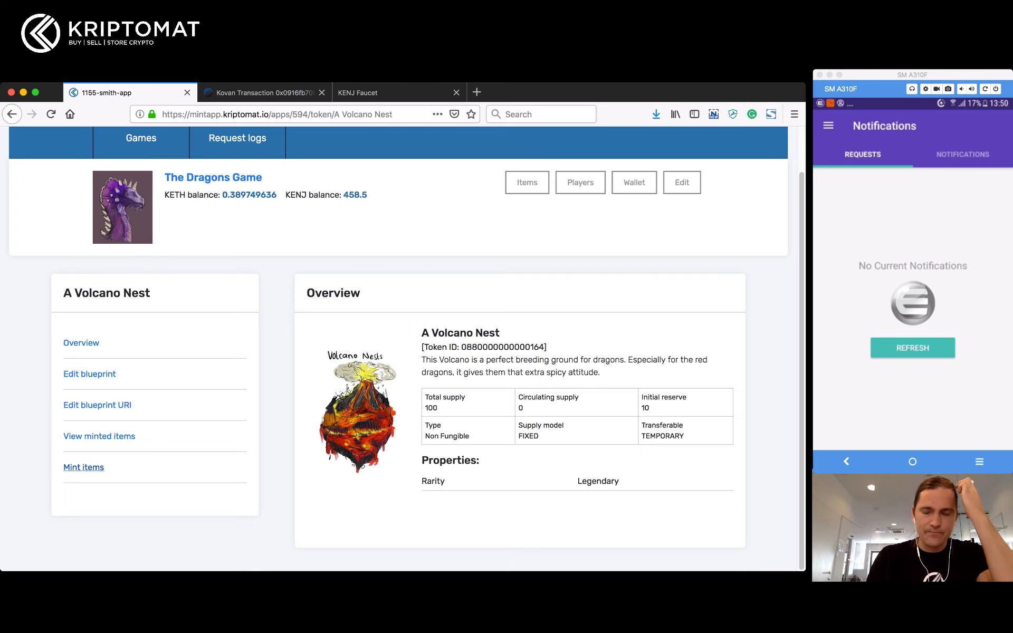
# Step: Start minting A Volcano Nest and paste the recipient wallet address into the Addresses box
pyautogui.click(83, 467)
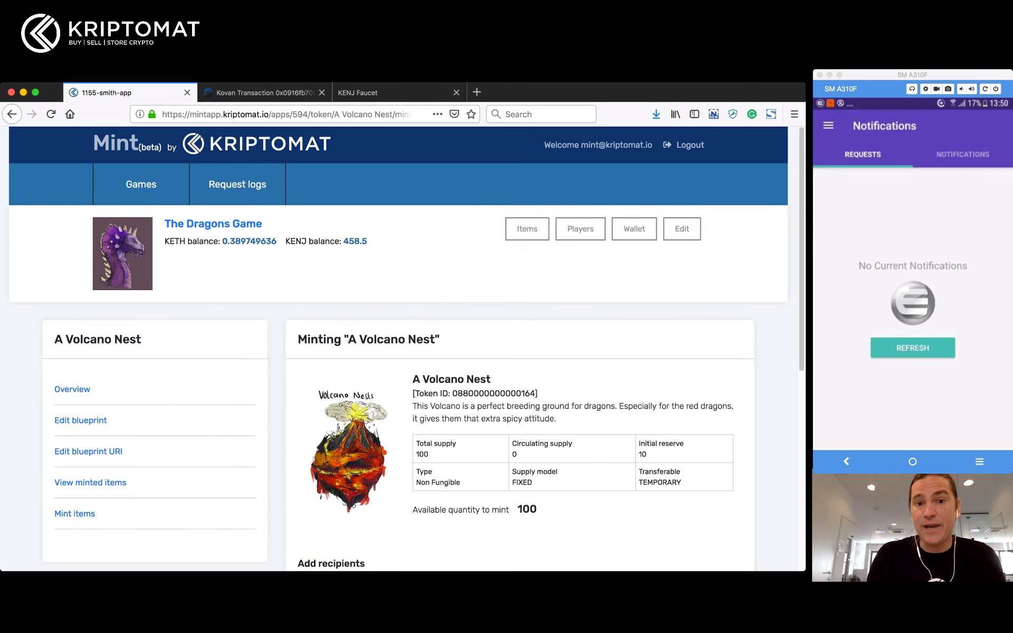
pyautogui.scroll(-4, 401, 348)
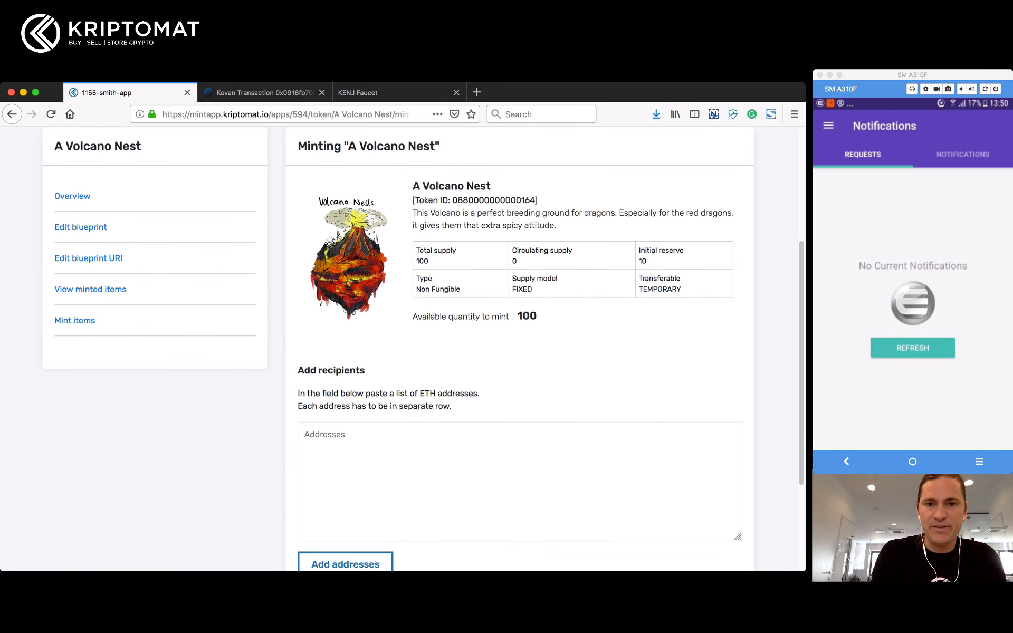
pyautogui.scroll(-1, 519, 348)
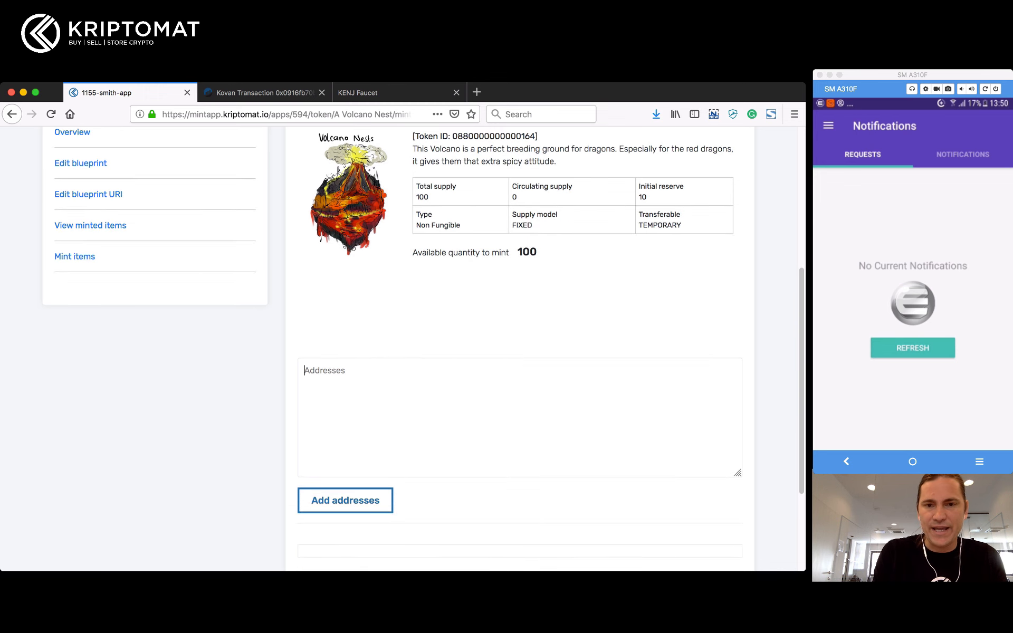
pyautogui.write('0xbC21C120789E0A6d3569a7692EAca61A7FBF123e')
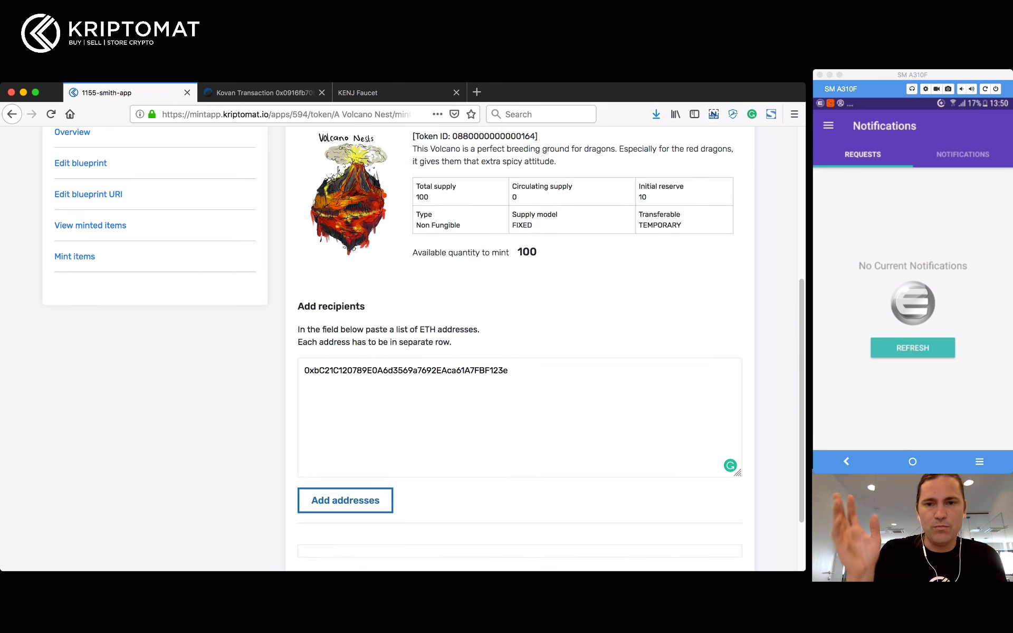
pyautogui.press('Return')
pyautogui.write('0xbC21C120789E0A6d3569a7692EAca61A7FBF123e')
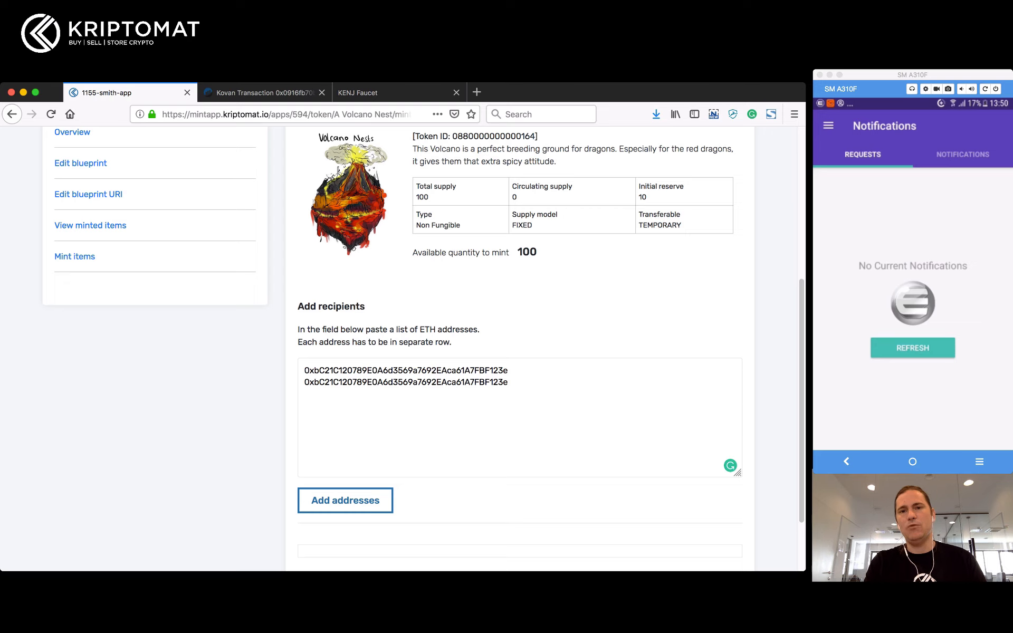
pyautogui.write('0xbC21C120789E0A6d3569a7692EAca61A7FBF123e')
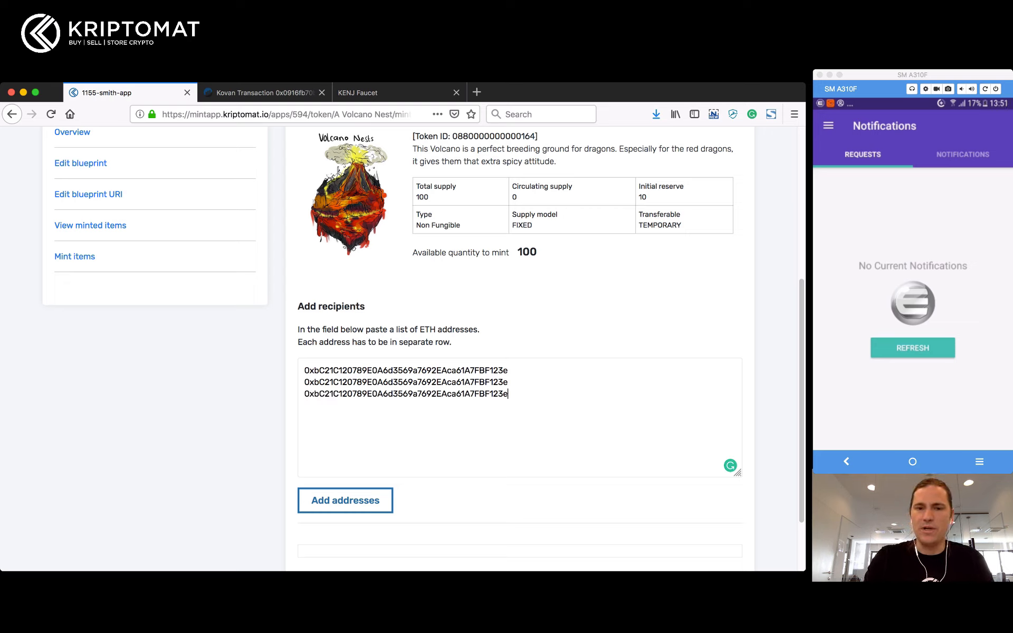
pyautogui.hotkey('shift', 'Up')
pyautogui.hotkey('shift', 'Up')
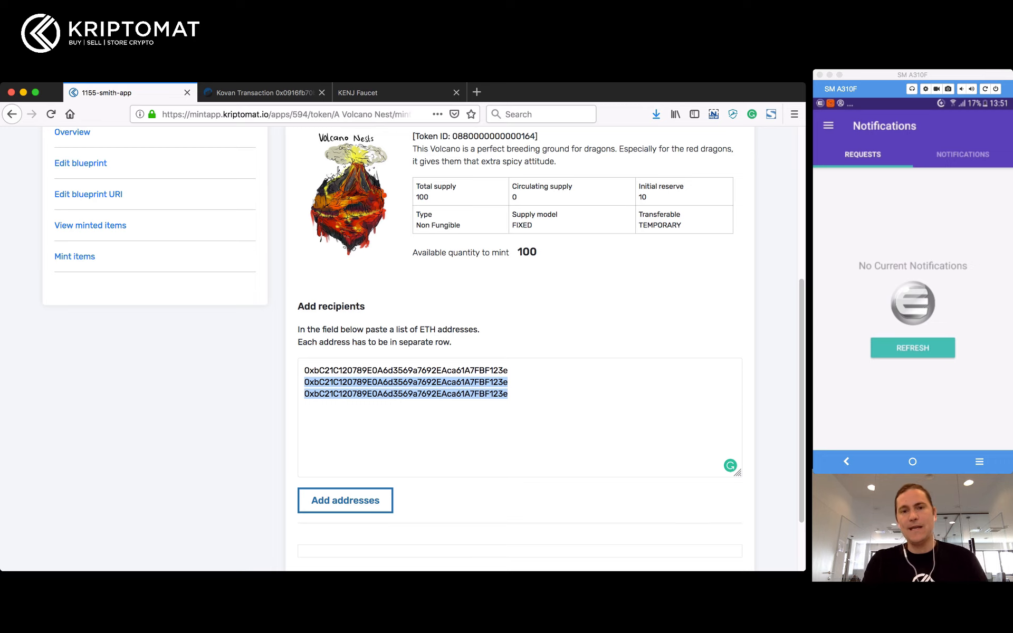
pyautogui.press('BackSpace')
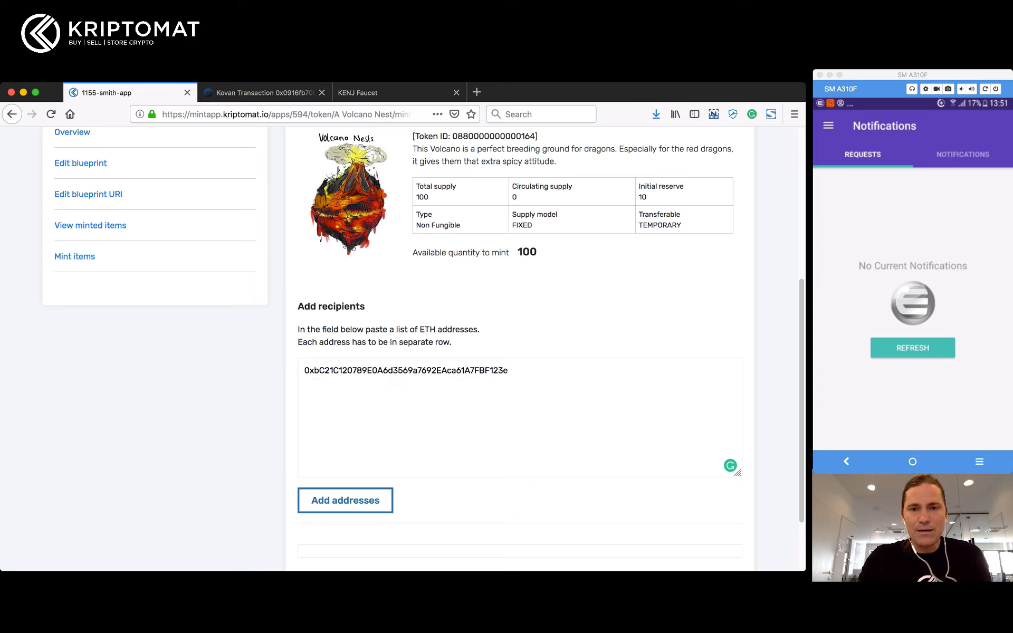
# Step: Add a bogus 'fsdhfdshfhsdk' line and a truncated address, then add all addresses to the list
pyautogui.press('Return')
pyautogui.write('fsdhfdshfhsdk')
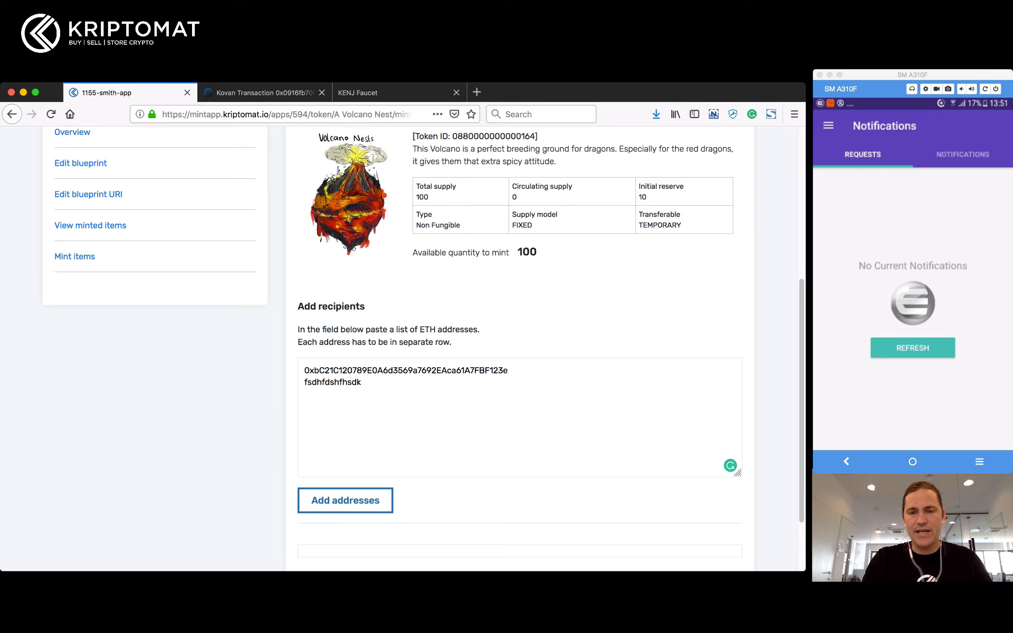
pyautogui.press('Return')
pyautogui.write('0xbC21C120789E0A6d3569a7692EAca61A7FBF123e')
pyautogui.press('BackSpace')
pyautogui.press('BackSpace')
pyautogui.press('BackSpace')
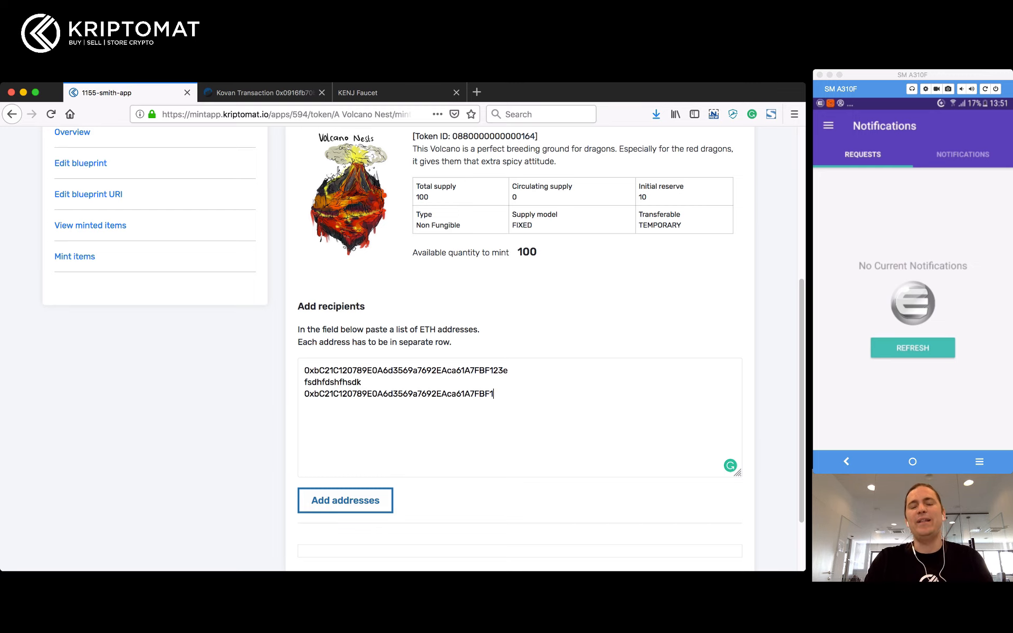
pyautogui.click(345, 500)
# Step: Remove the two invalid recipients, 'fsdhfdshfhsdk' and the truncated address
pyautogui.scroll(-5, 346, 500)
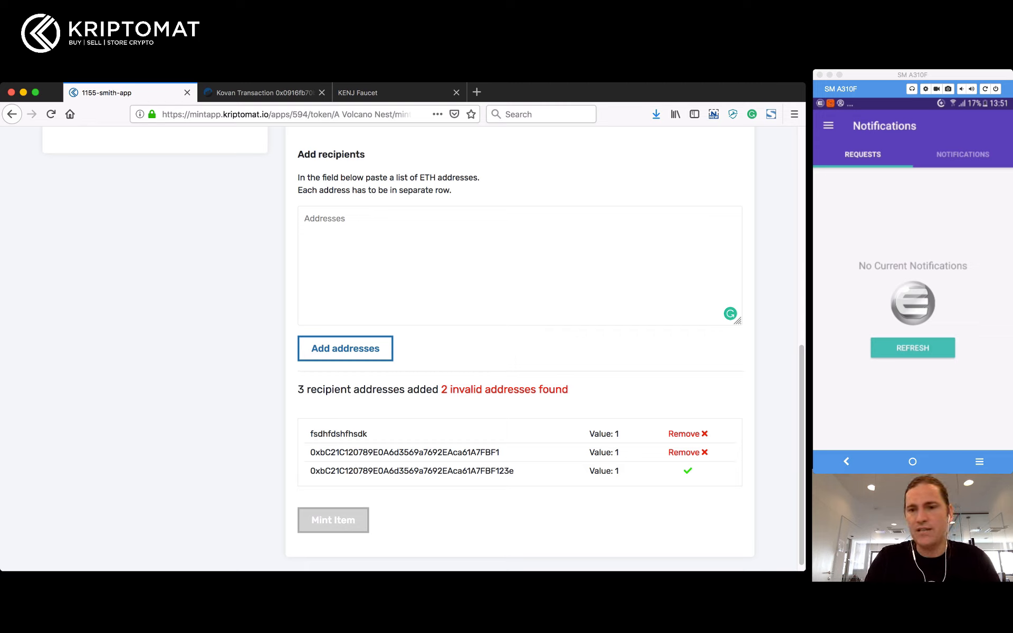
pyautogui.doubleClick(339, 434)
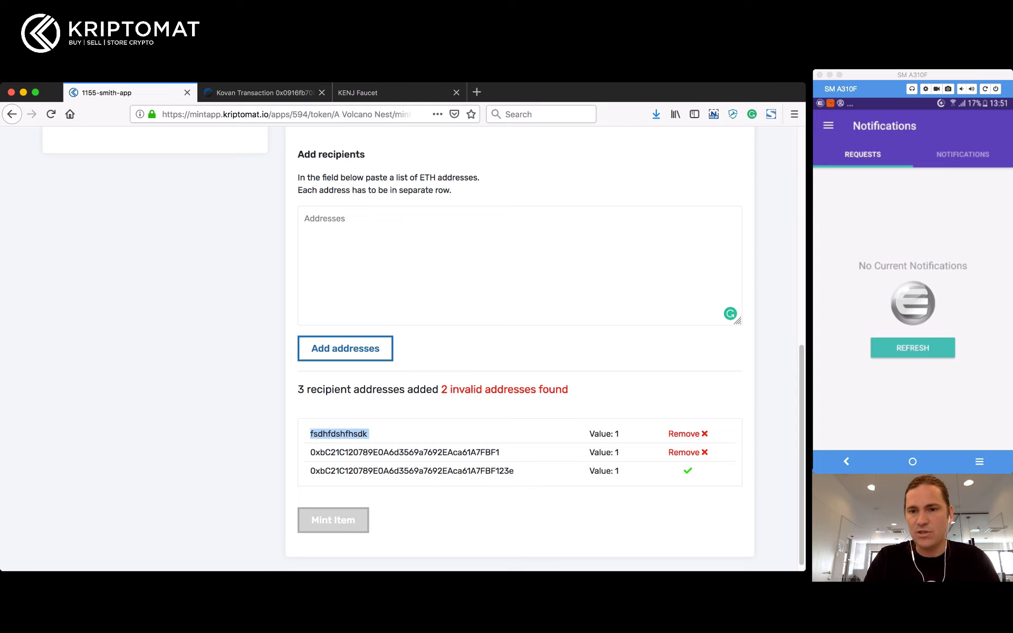
pyautogui.click(688, 434)
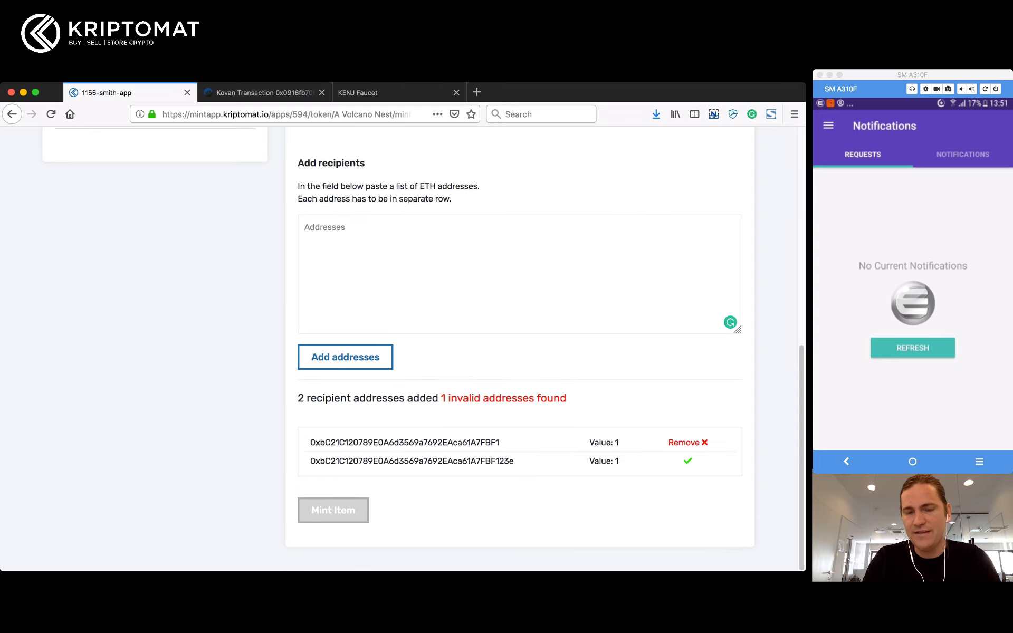
pyautogui.click(688, 442)
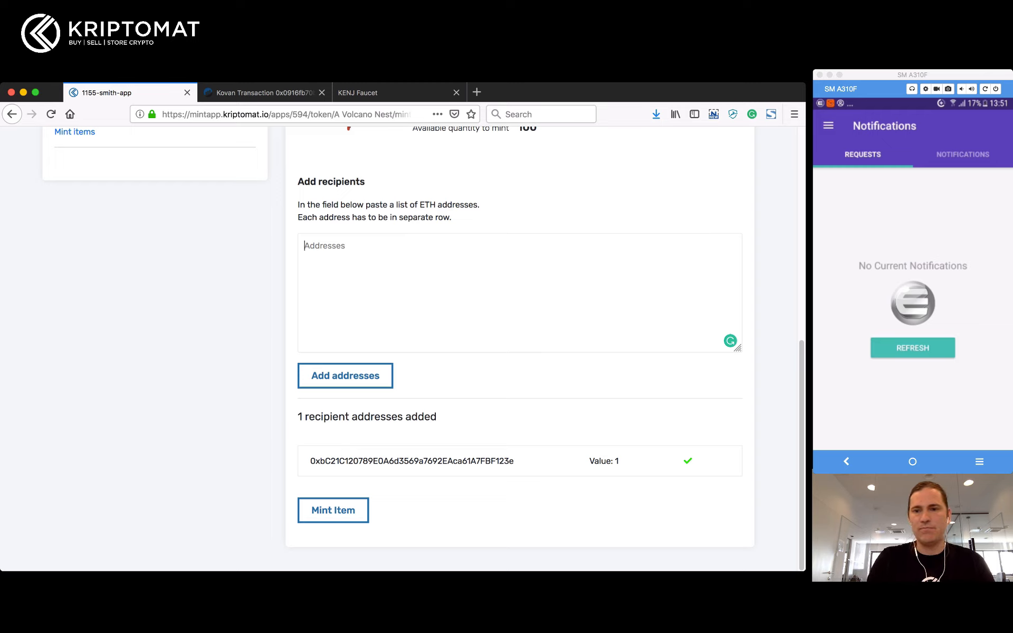
# Step: Add the valid wallet address a second time and submit the mint for both recipients
pyautogui.write('0xbC21C120789E0A6d3569a7692EAca61A7FBF123e')
pyautogui.click(345, 376)
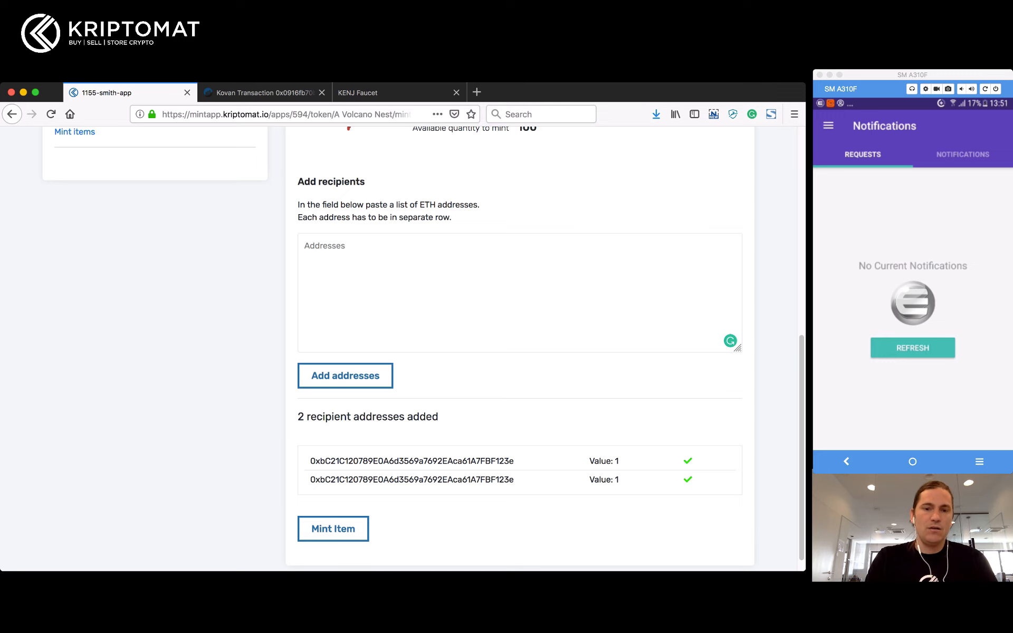
pyautogui.scroll(4, 520, 349)
pyautogui.scroll(-4, 520, 348)
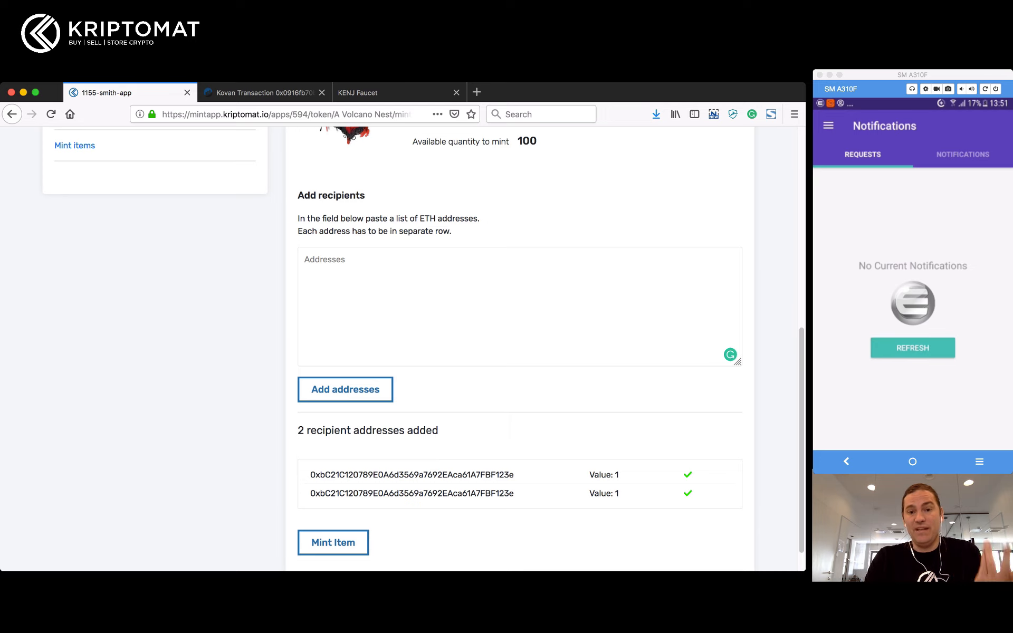
pyautogui.scroll(-1, 520, 349)
pyautogui.click(333, 510)
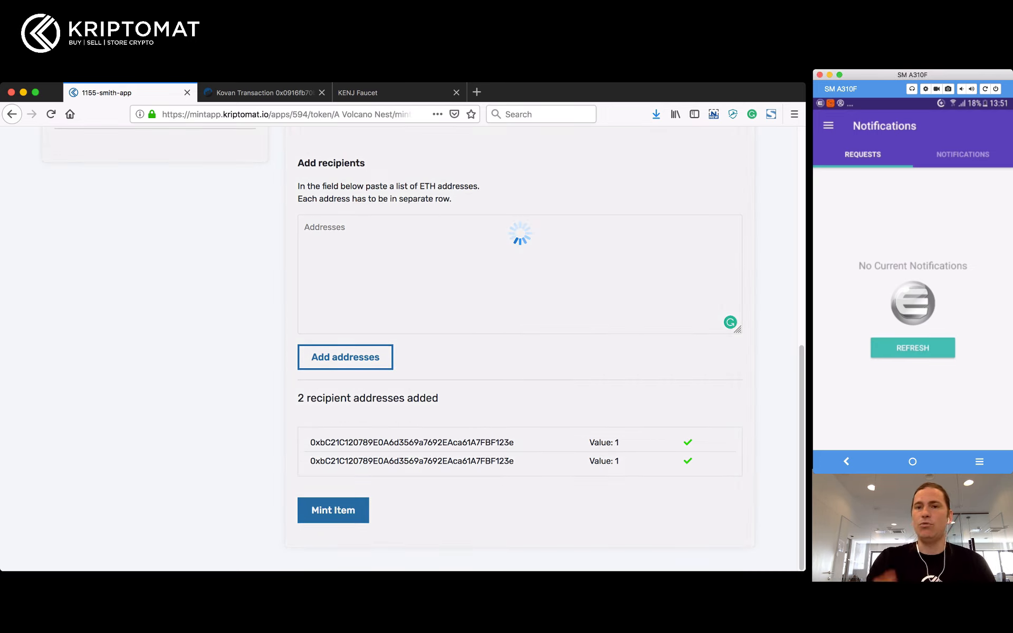
# Step: Approve the 2 x A Volcano Nest mint in the Enjin wallet, then view the Request logs
pyautogui.click(913, 347)
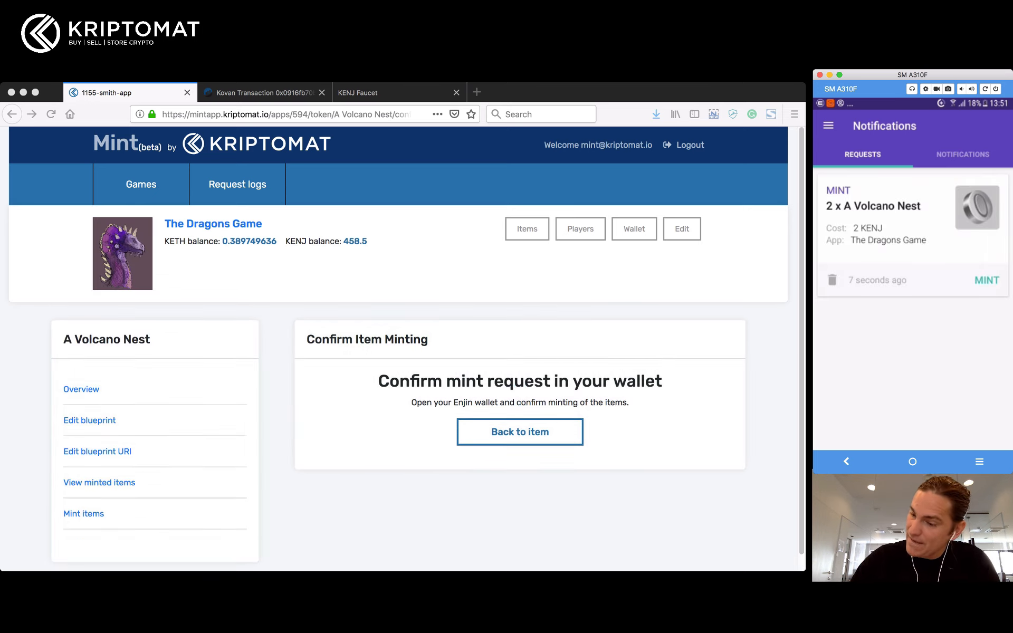
pyautogui.click(987, 281)
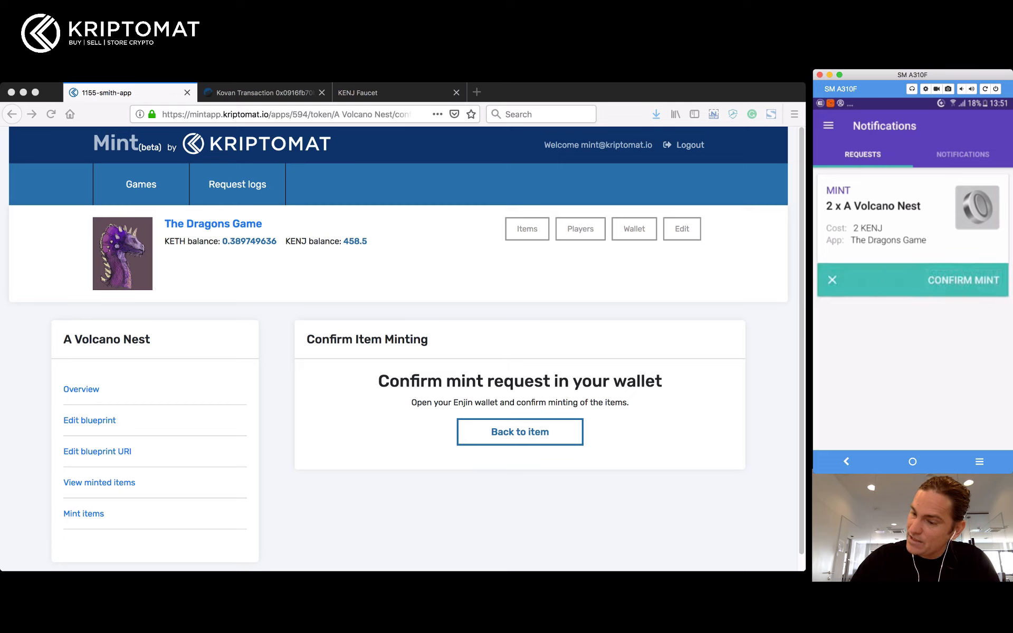
pyautogui.click(963, 280)
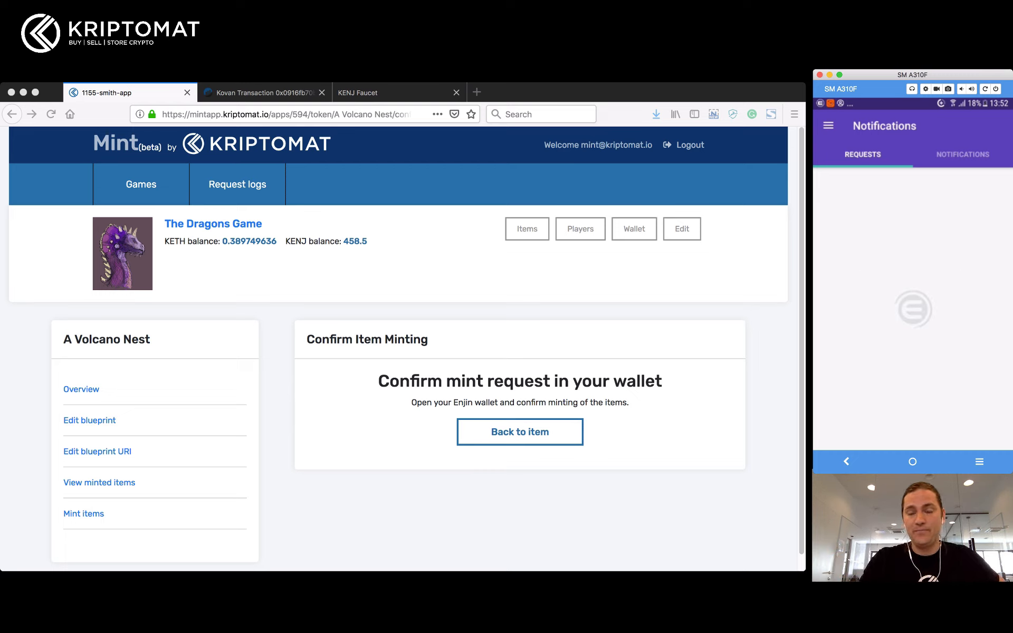
pyautogui.press('super+Tab')
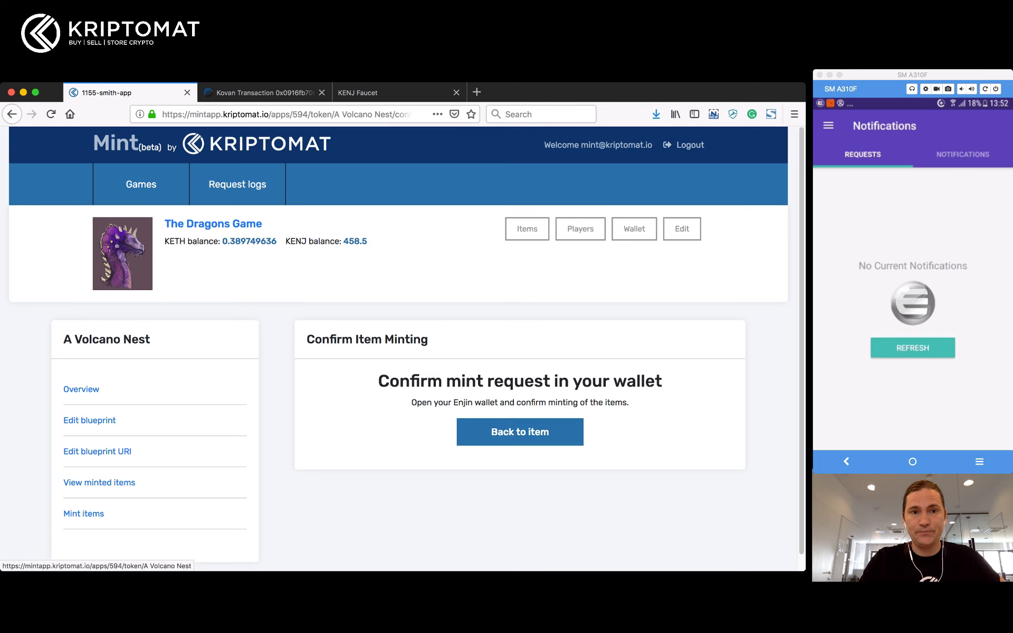
pyautogui.click(238, 185)
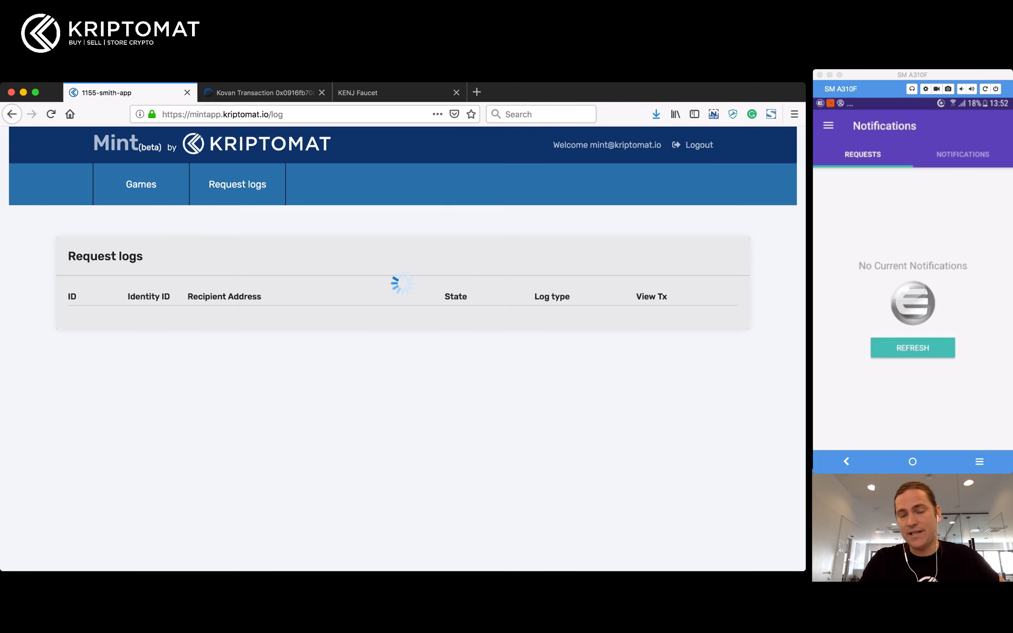
# Step: Verify log entry 4760 shows EXECUTED MINT, check the wallet's Collectibles, and return to the minting page
pyautogui.scroll(-5, 401, 349)
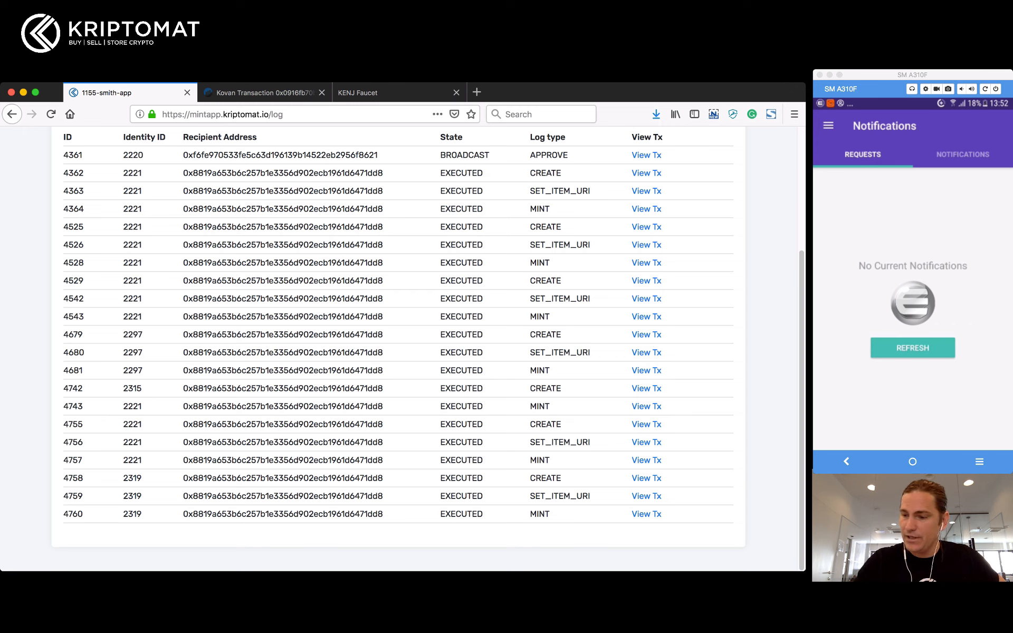
pyautogui.moveTo(441, 515); pyautogui.dragTo(550, 514)
pyautogui.click(829, 126)
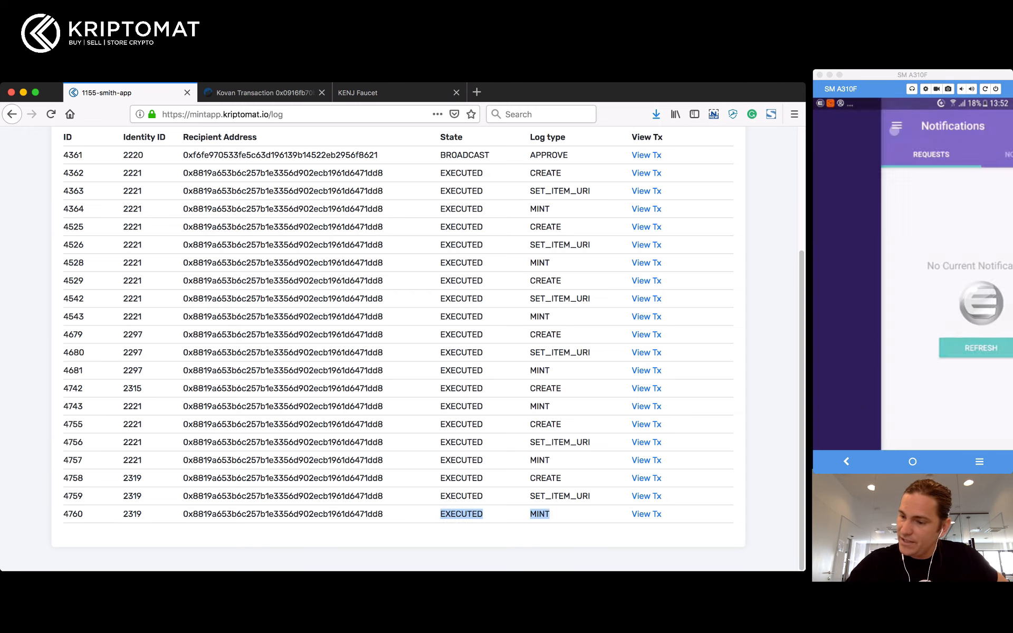
pyautogui.click(868, 237)
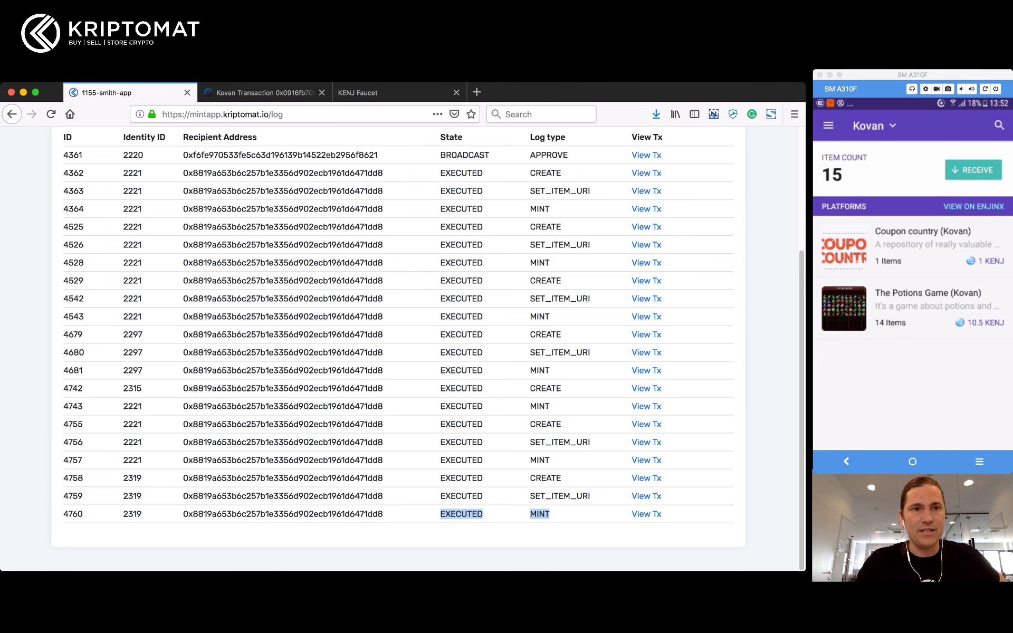
pyautogui.scroll(5, 407, 349)
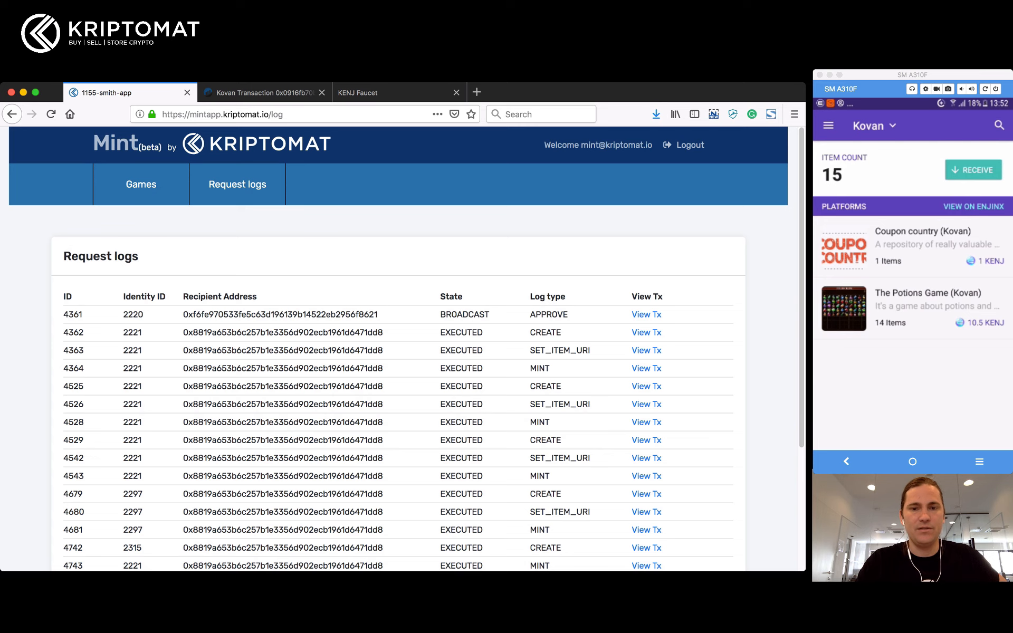
pyautogui.press('super+Left')
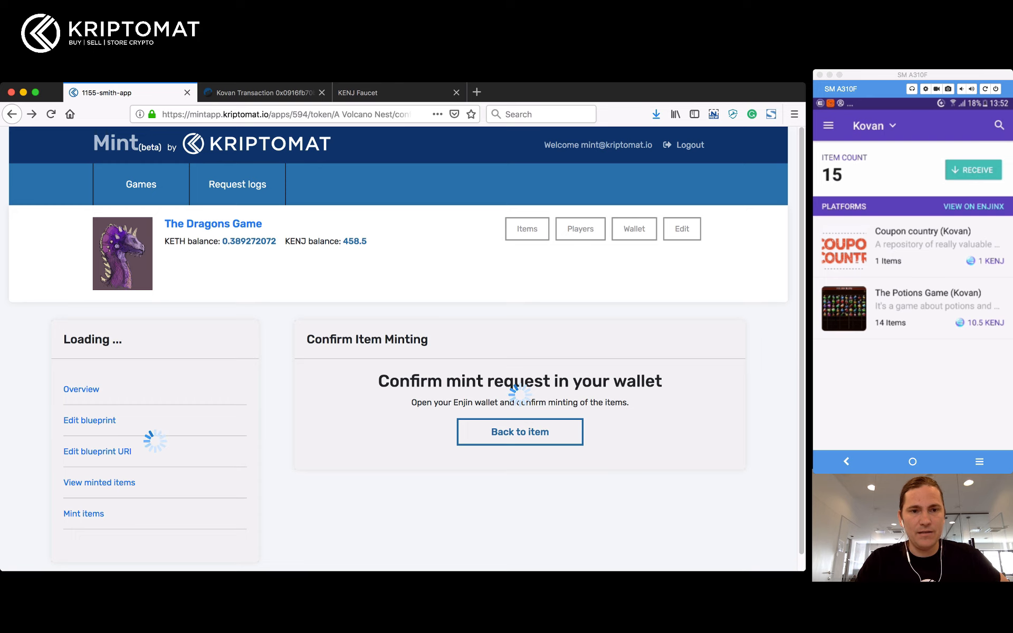
# Step: Open A Volcano Nest's Edit item blueprint page and review its name and 5 ENJ transfer fee
pyautogui.scroll(-1, 89, 405)
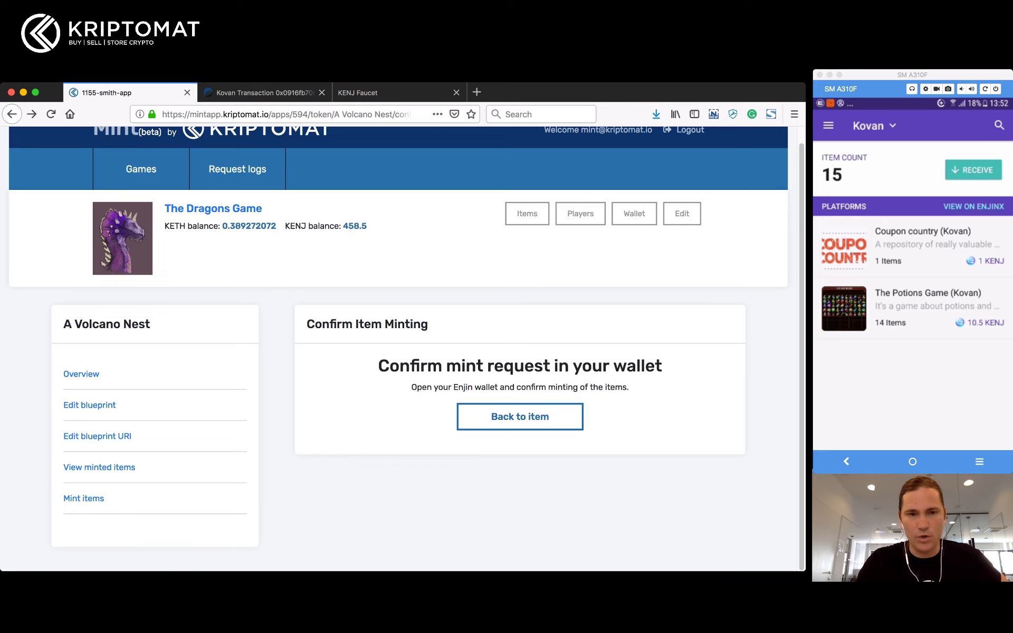
pyautogui.tripleClick(113, 499)
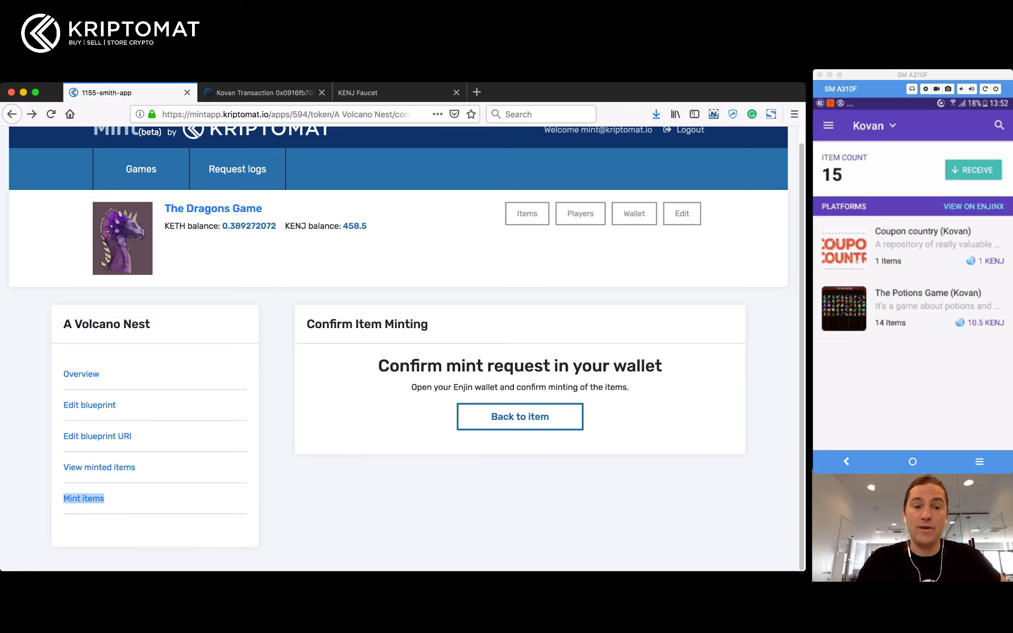
pyautogui.tripleClick(143, 437)
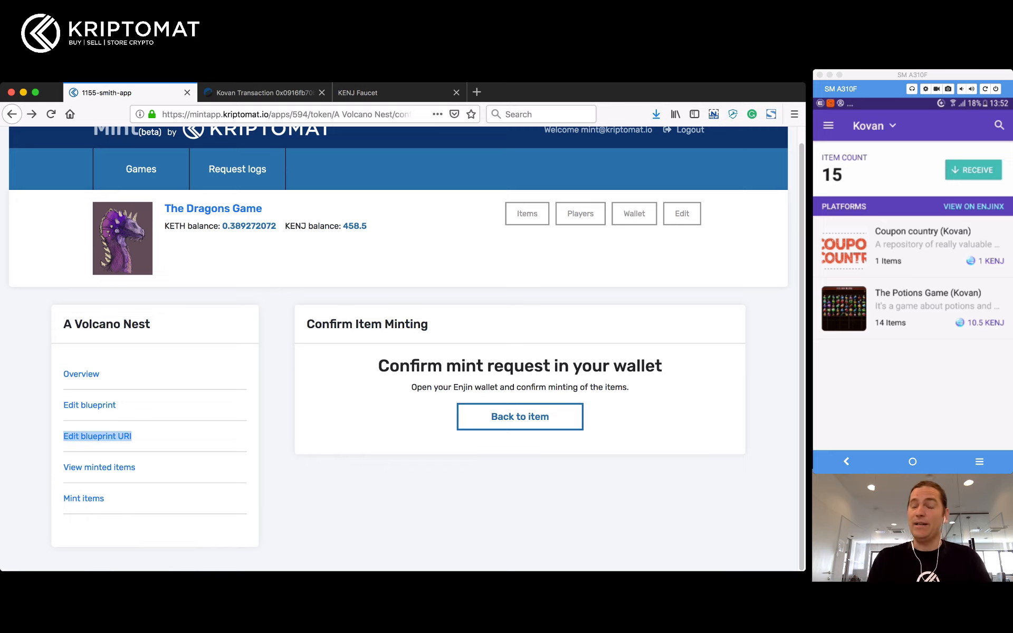
pyautogui.click(89, 405)
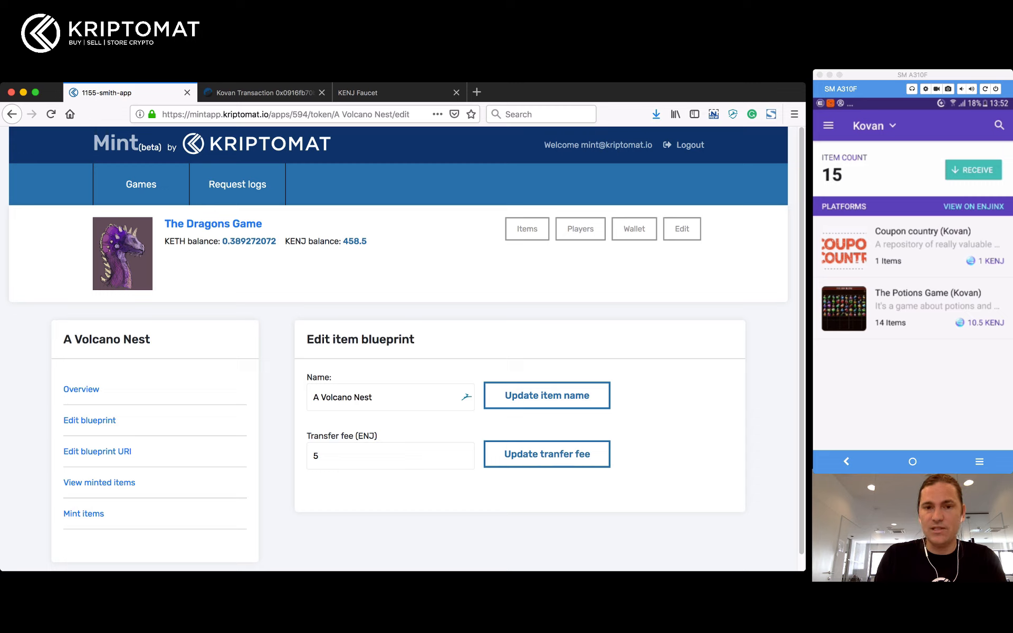
pyautogui.tripleClick(343, 397)
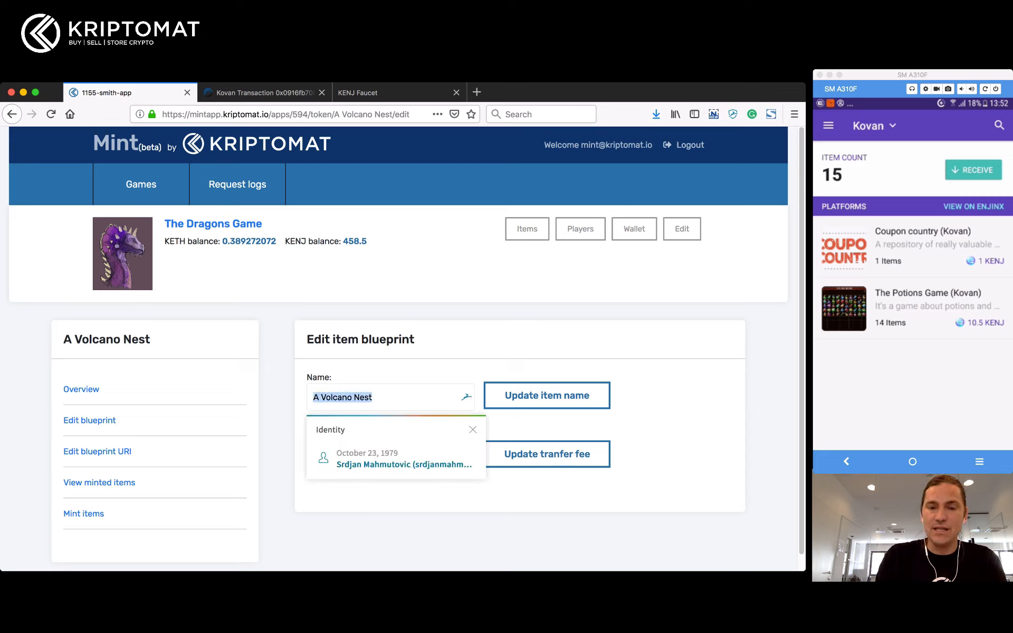
pyautogui.press('Escape')
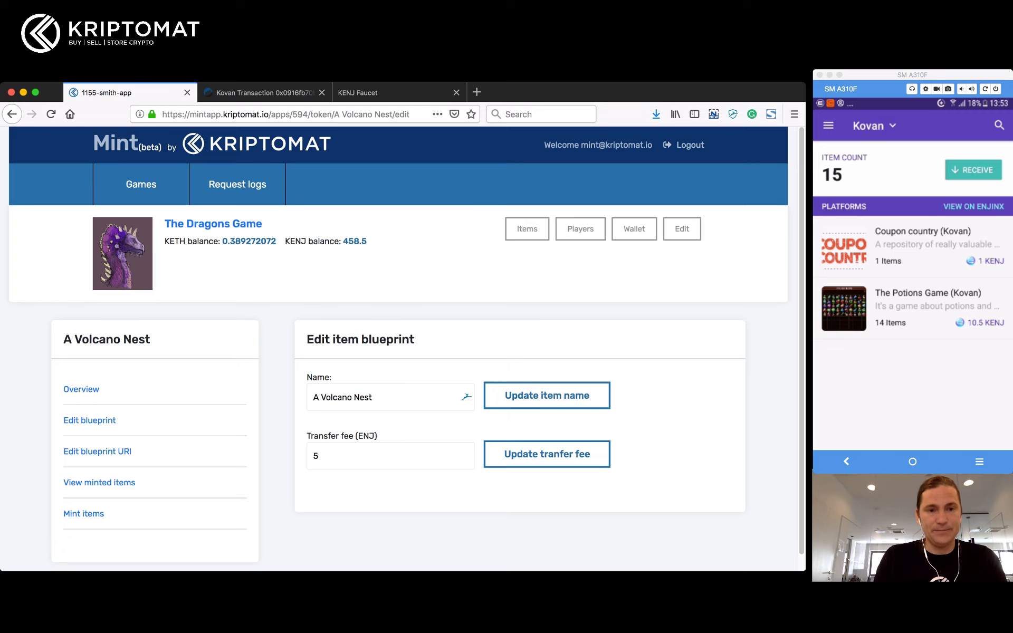
pyautogui.scroll(-1, 406, 349)
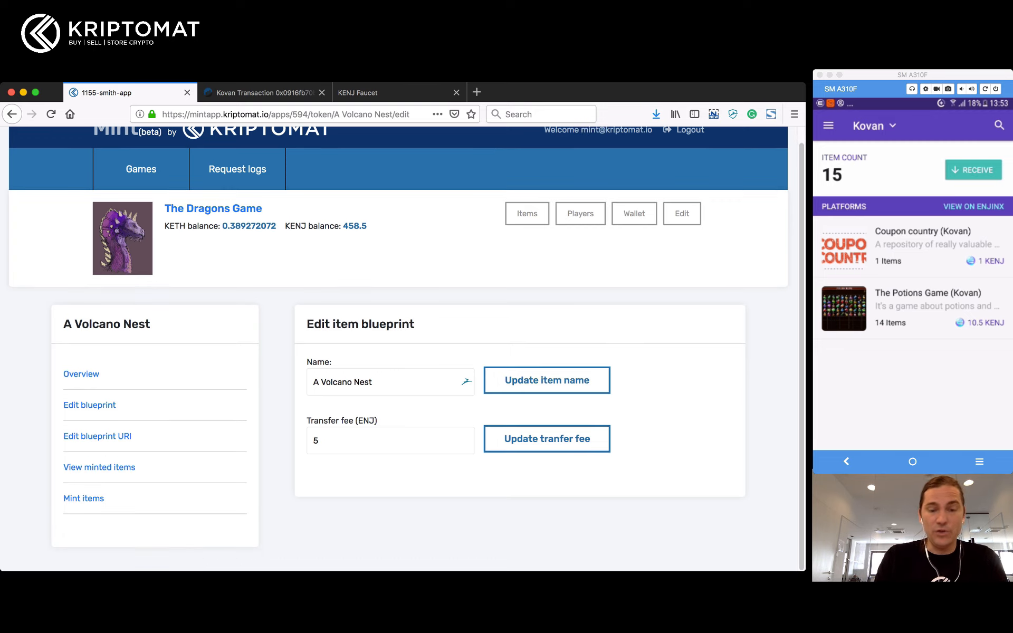
# Step: View the minted A Volcano Nest record 4760, then go back to The Dragons Game page
pyautogui.click(99, 468)
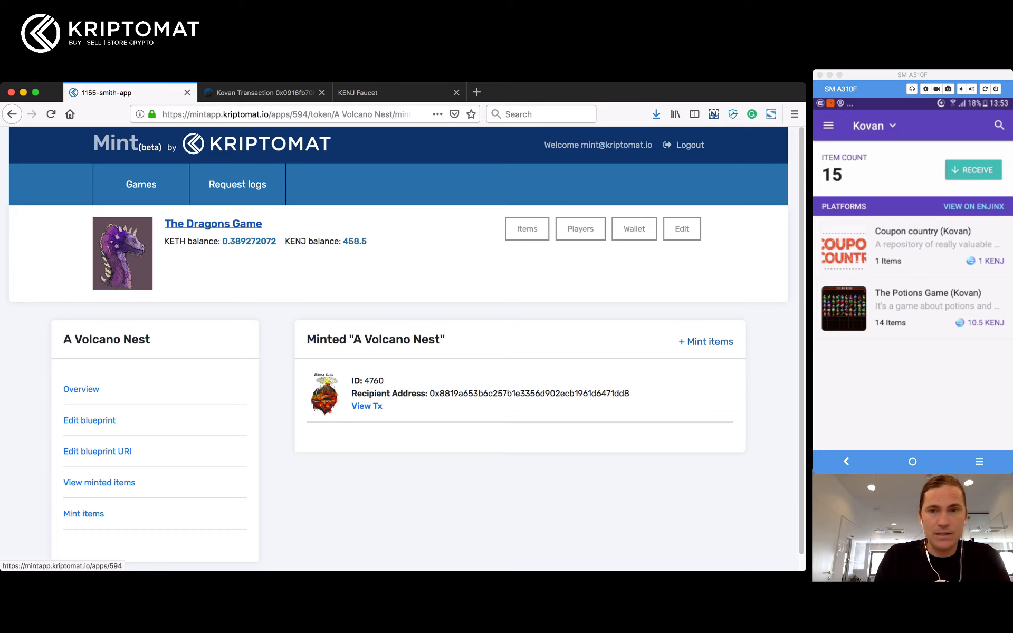
pyautogui.click(213, 224)
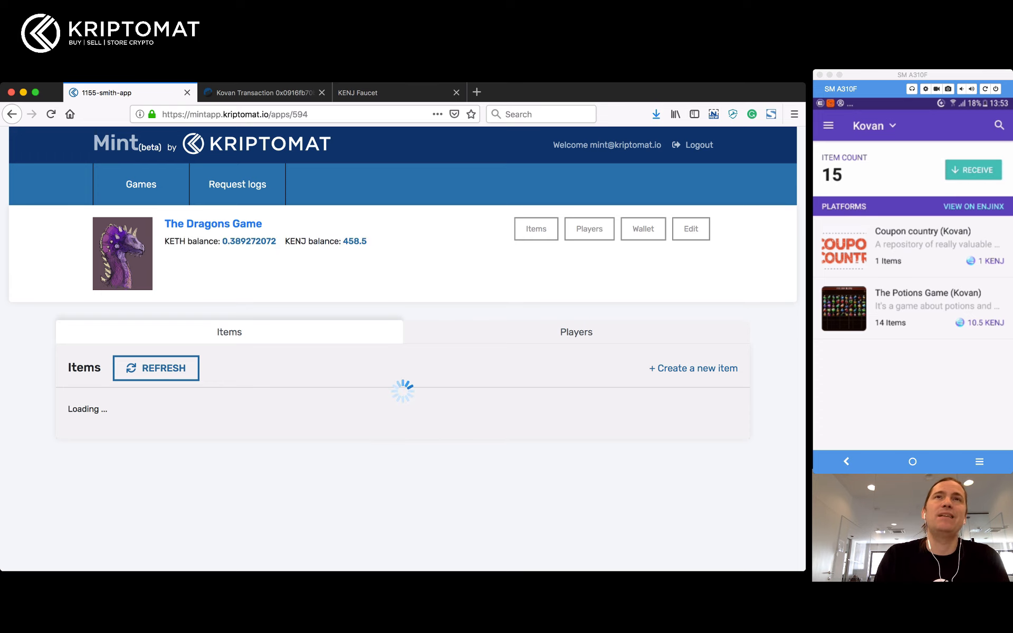
# Step: Browse the Players tab and Add new player form with Admin ticked, then return to Items
pyautogui.click(576, 333)
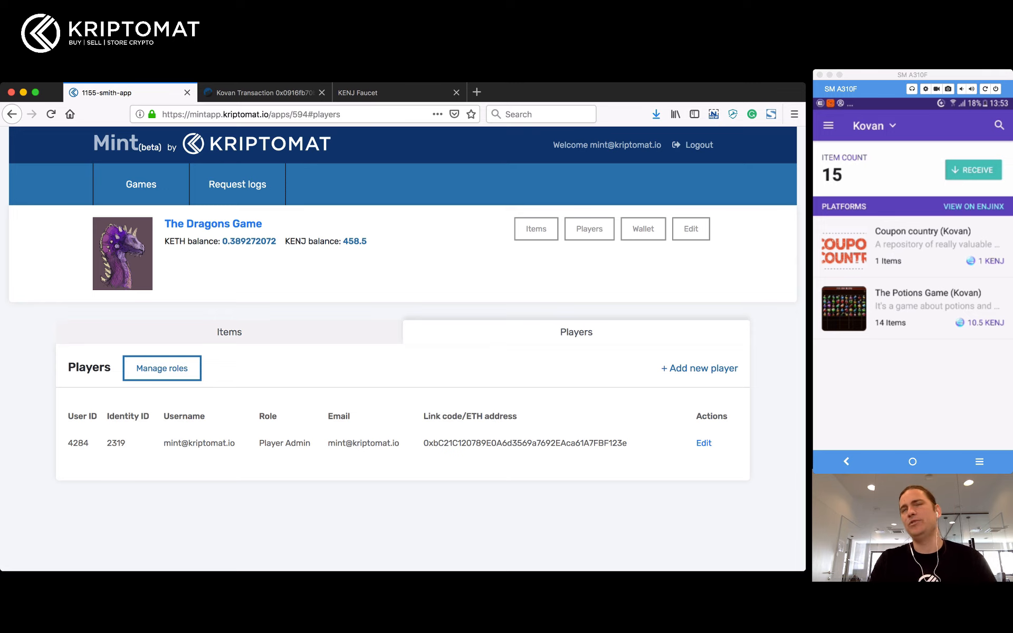
pyautogui.click(700, 369)
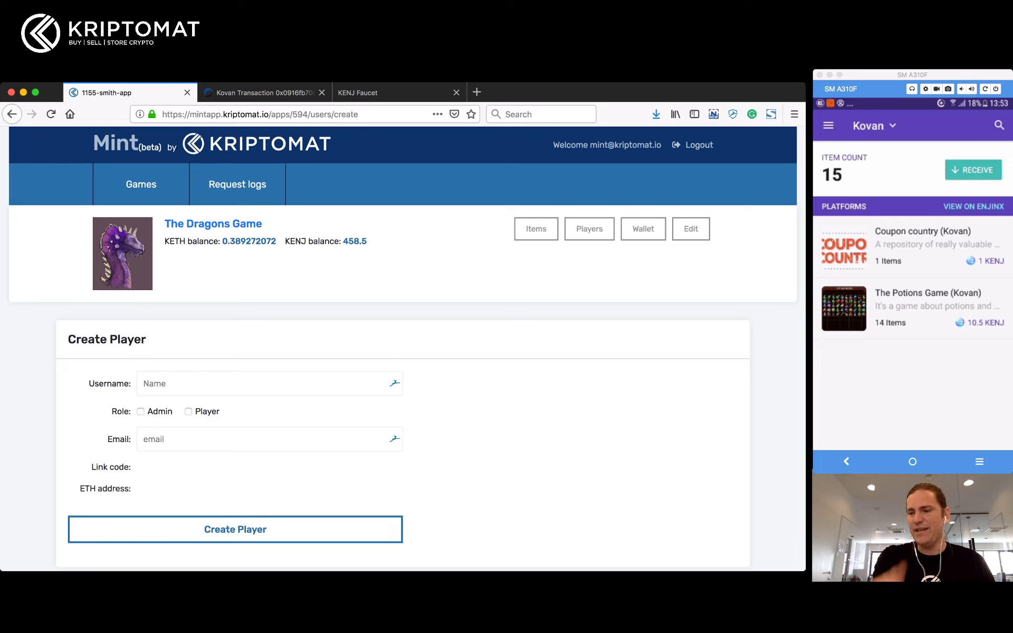
pyautogui.click(140, 412)
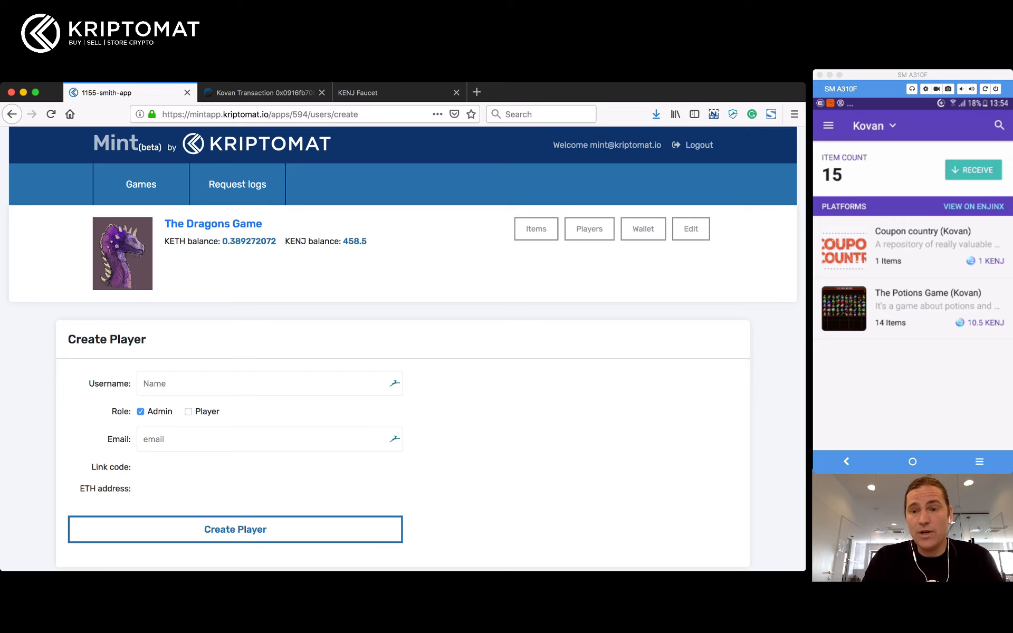
pyautogui.click(536, 228)
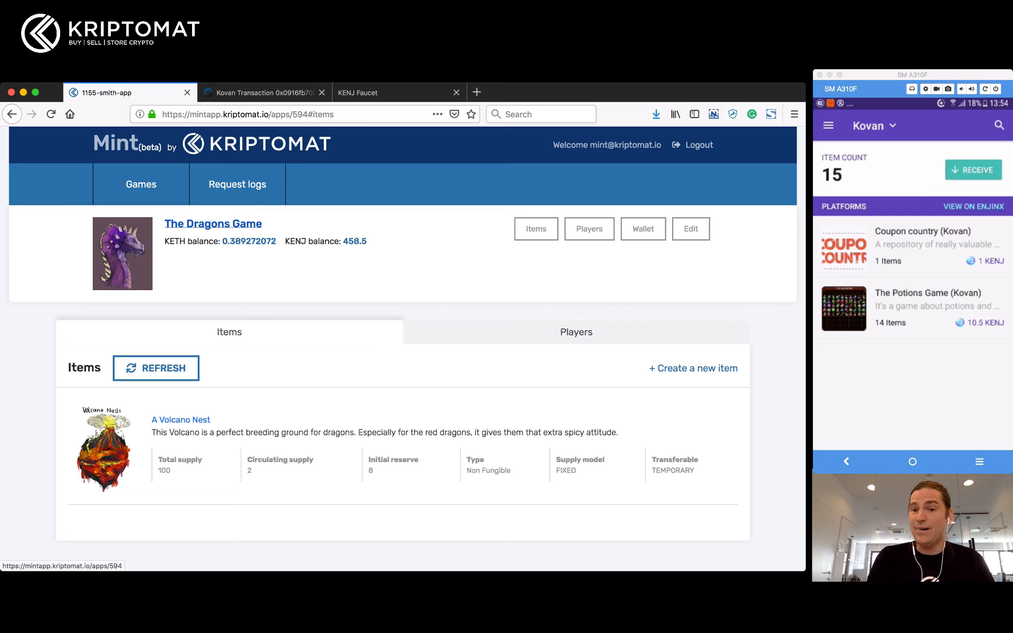
# Step: Open the Etherscan transaction for Request logs entry 4760 via View Tx
pyautogui.click(237, 185)
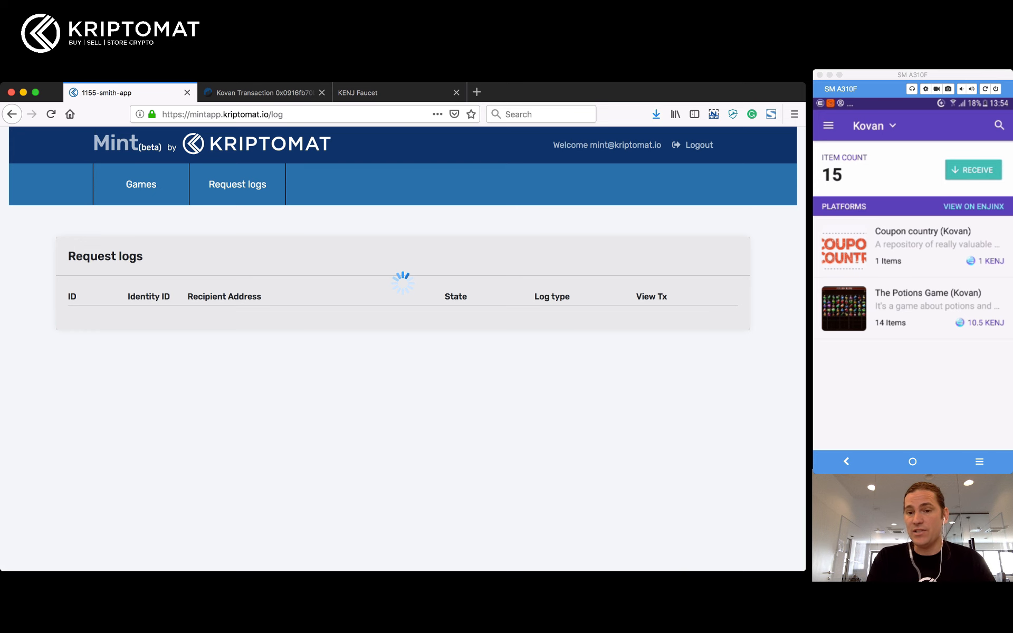
pyautogui.scroll(-4, 403, 349)
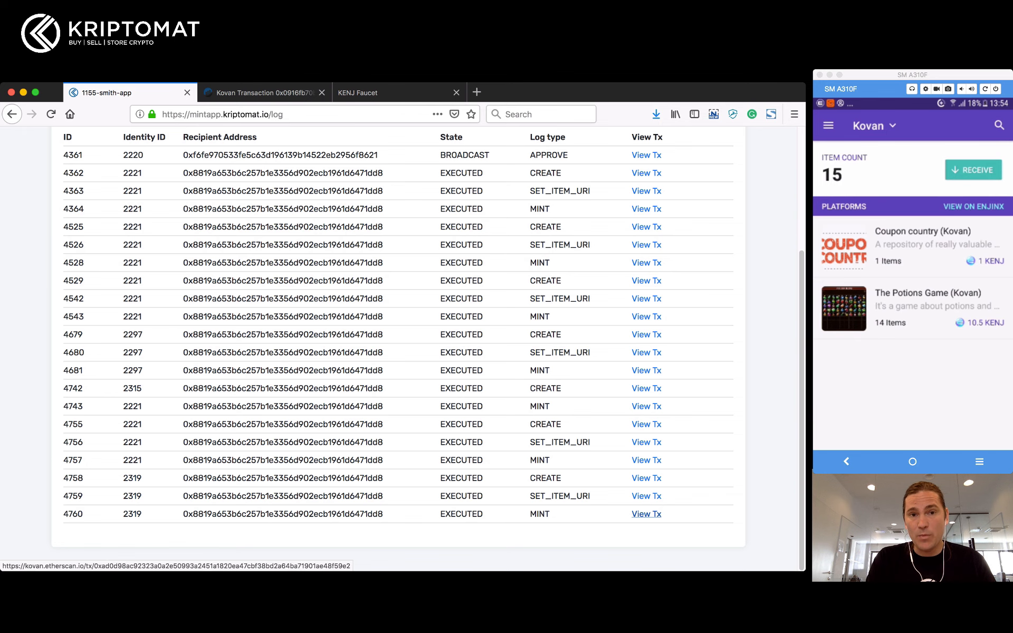
pyautogui.click(646, 514)
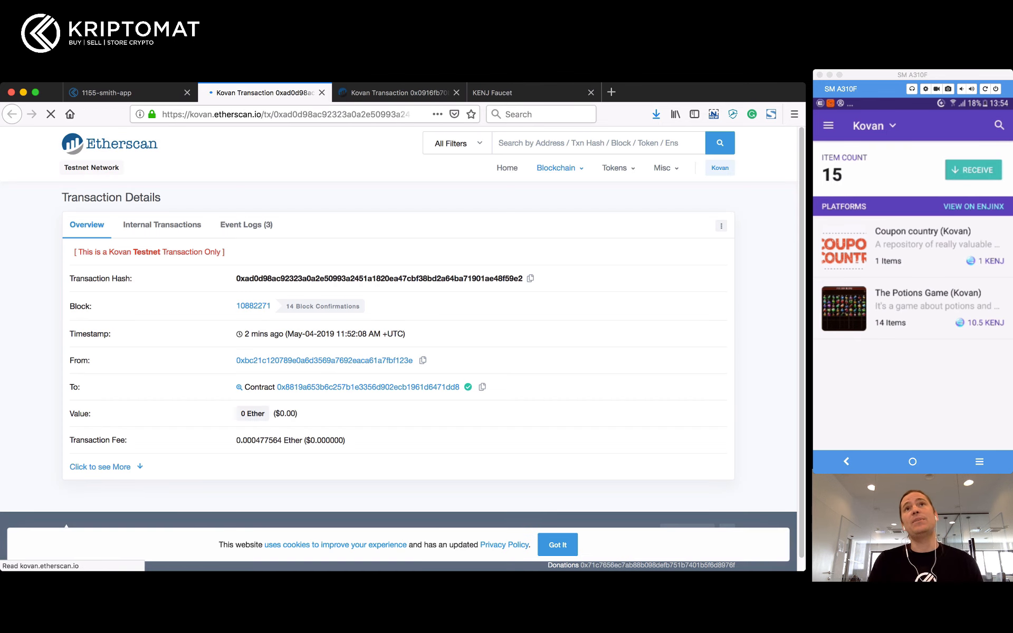
# Step: Highlight the mint transaction's 14 block confirmations in Etherscan, then return to the Mint request log
pyautogui.moveTo(236, 307); pyautogui.dragTo(363, 308)
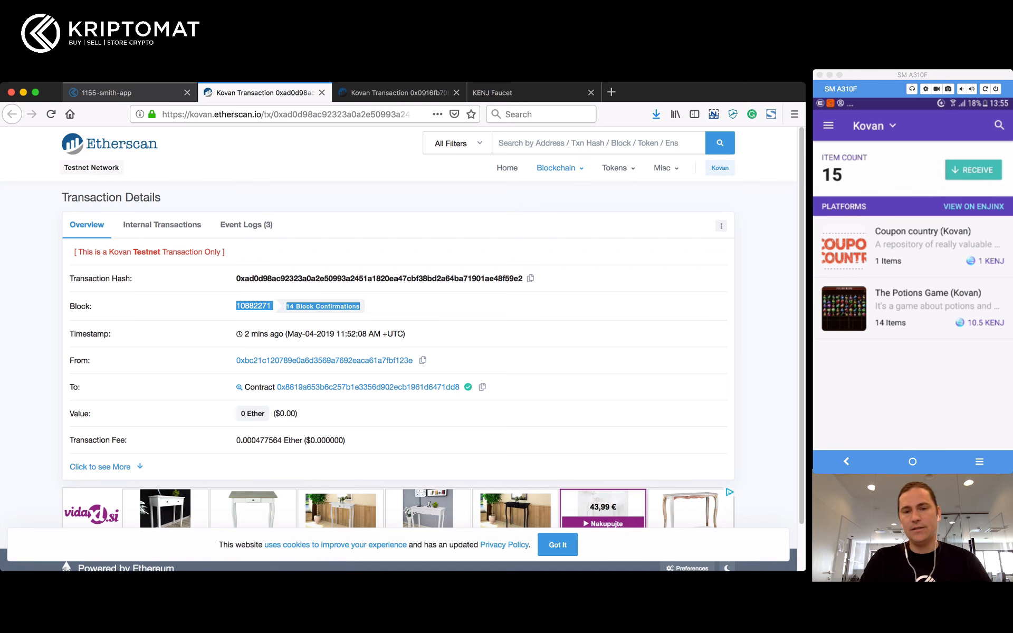
pyautogui.click(130, 93)
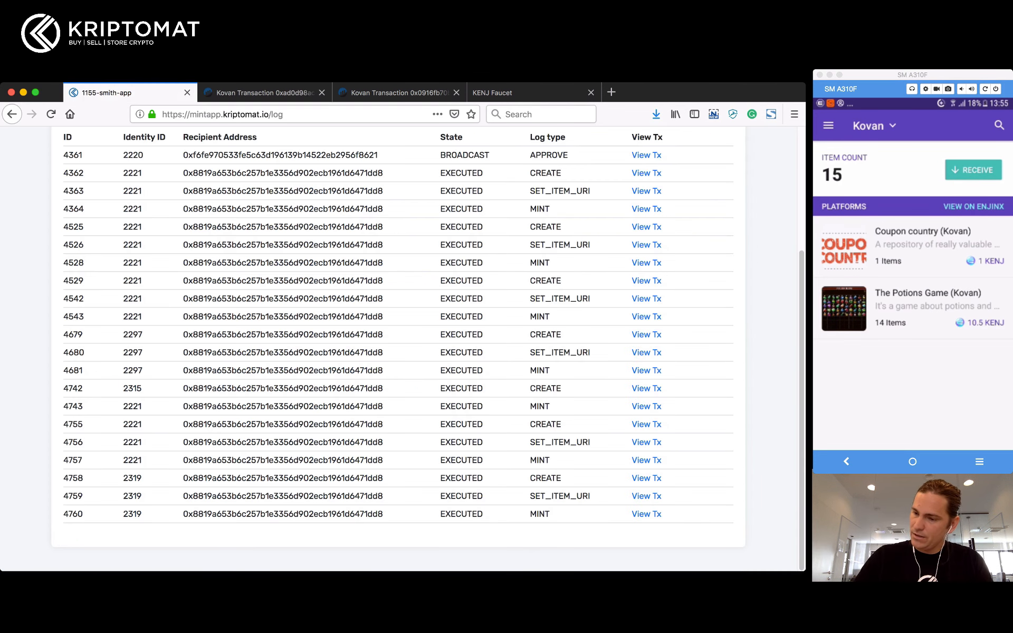
# Step: Return to The Dragons Game's Items page while the phone wallet shows 2 Dragons Game items, 17 total
pyautogui.scroll(3, 401, 349)
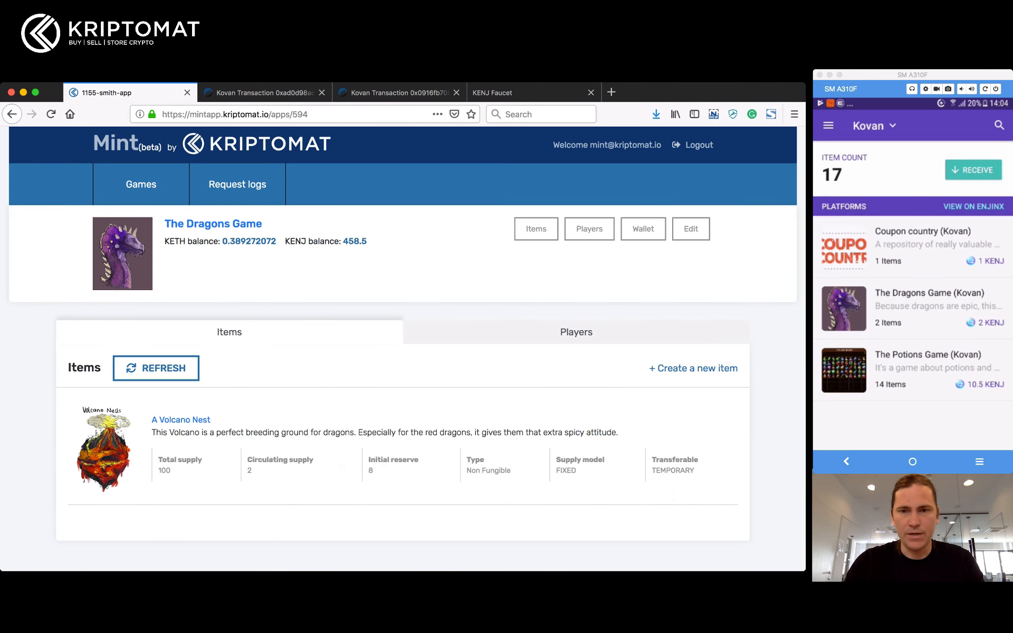
pyautogui.press('super+Tab')
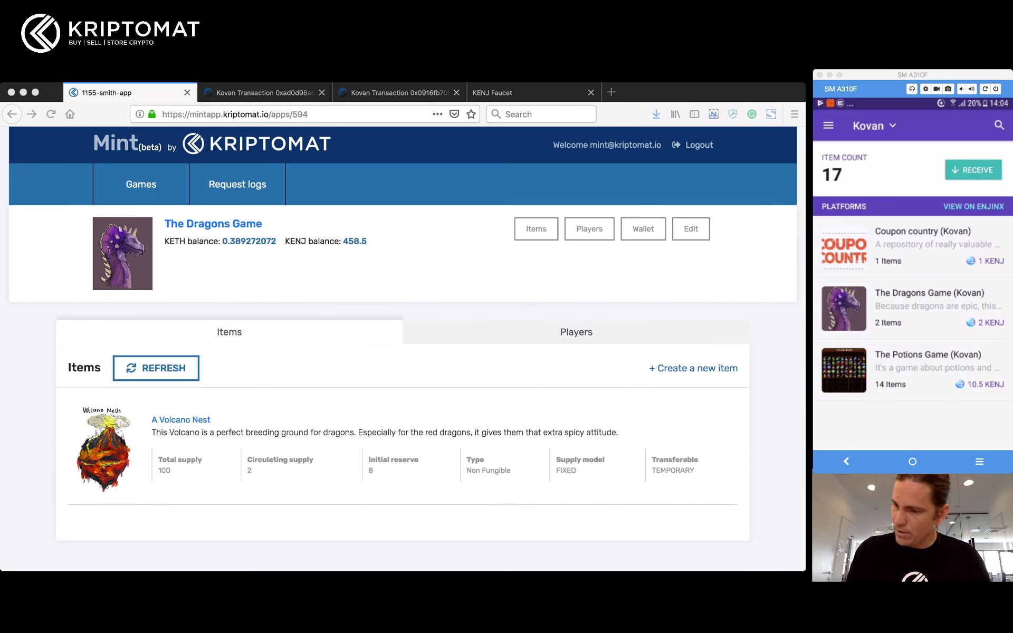